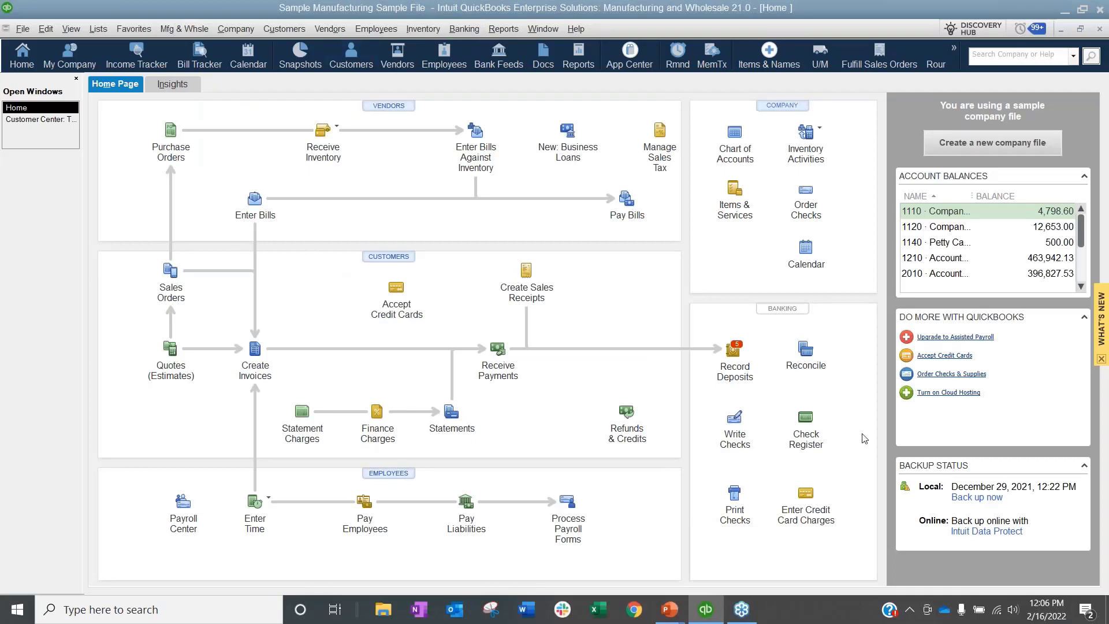
Step: Close the What's New side panel and show the Company > Users submenu
click(1101, 361)
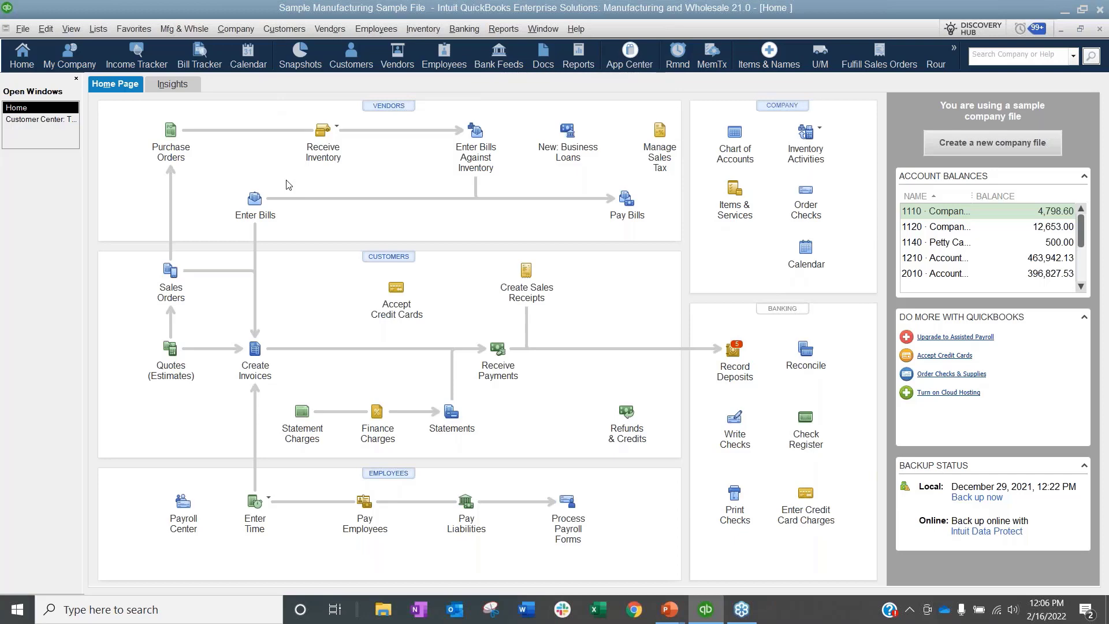
click(234, 30)
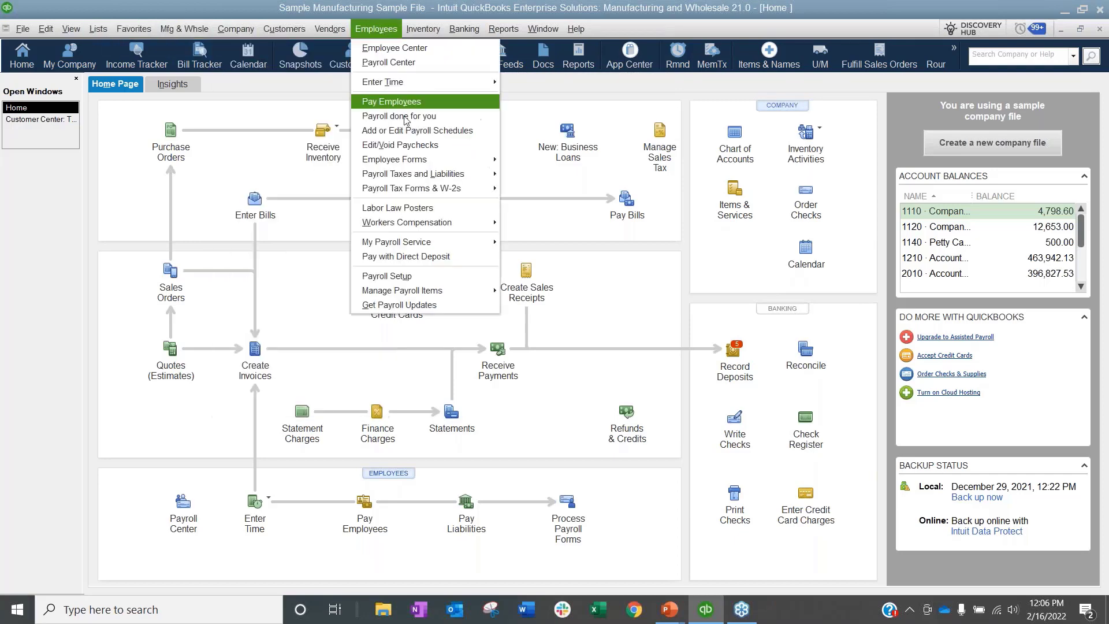
mouse_move(250, 148)
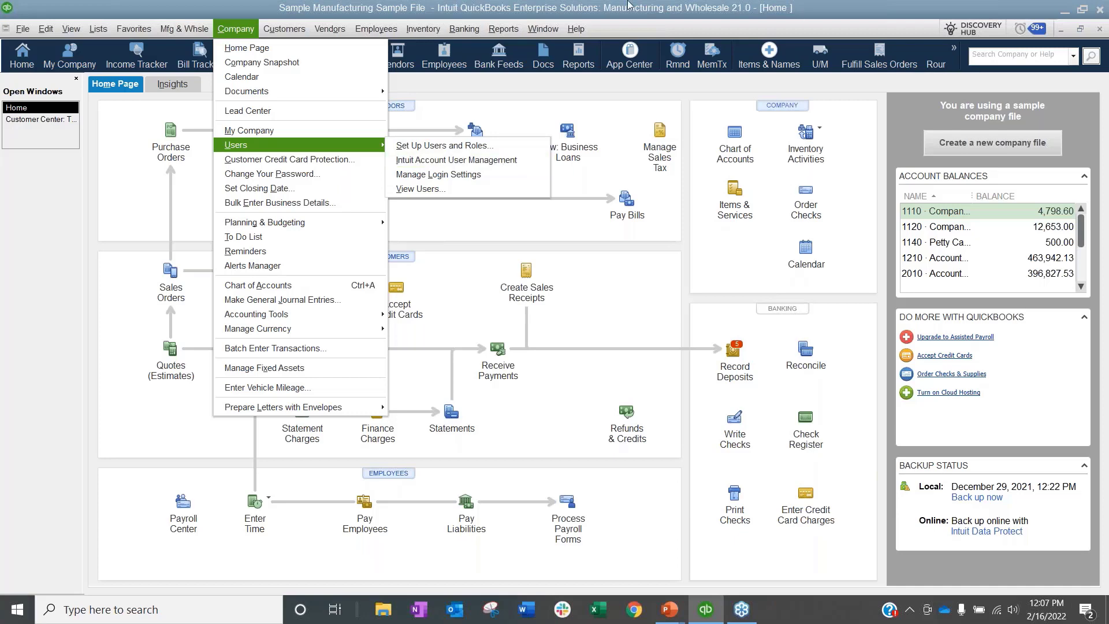
click(238, 30)
click(243, 32)
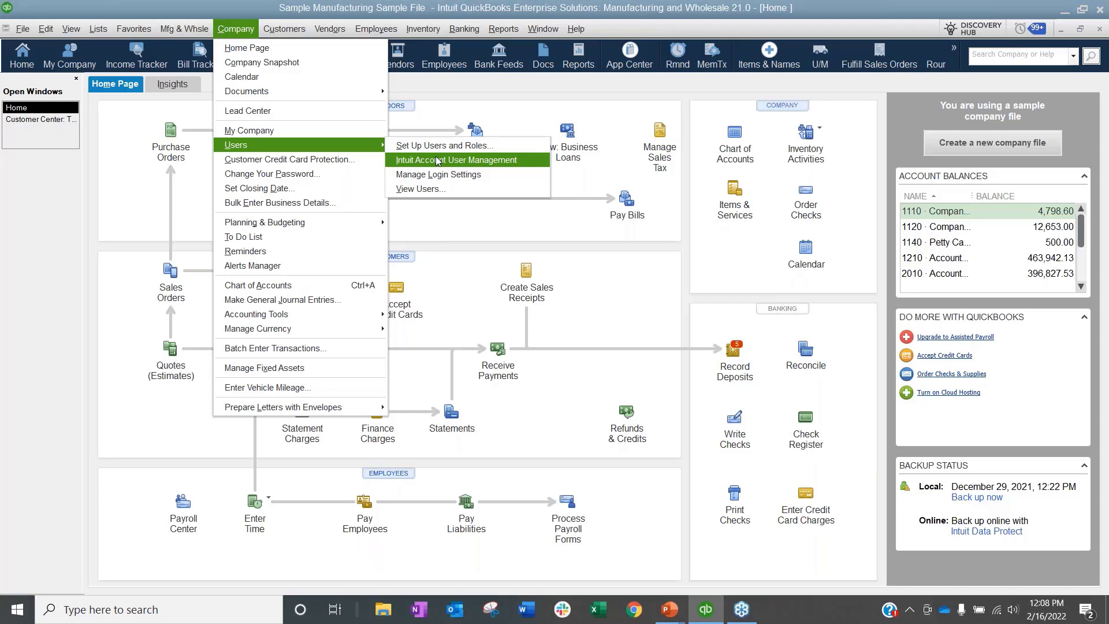
Step: Open Set Up Users and Roles and enter the administrator password
click(473, 149)
text(••••)
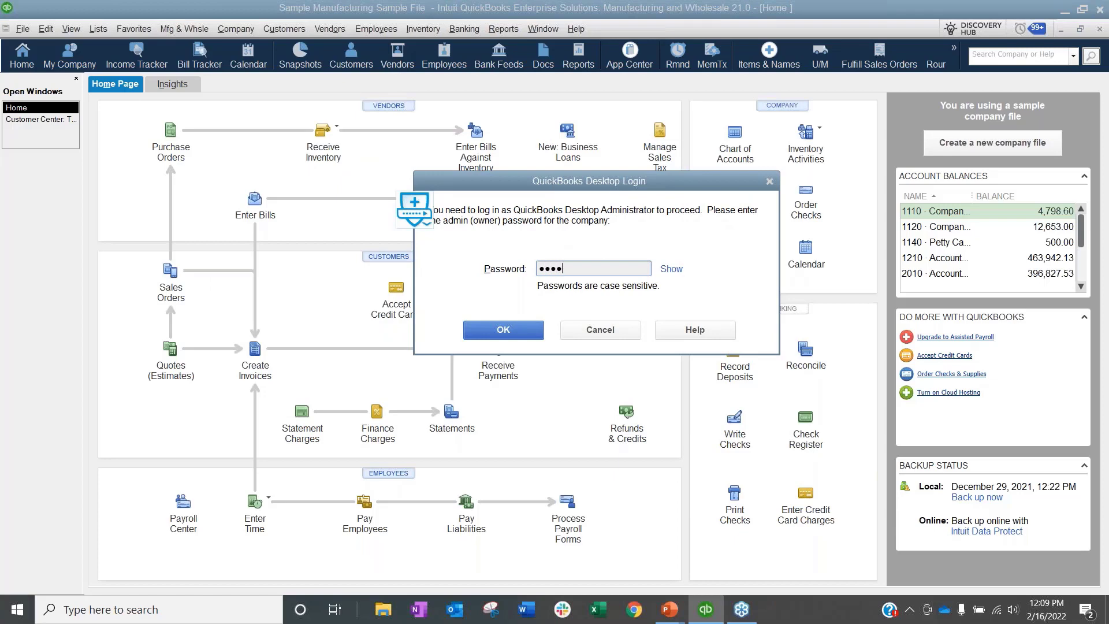
text(••••)
key(Return)
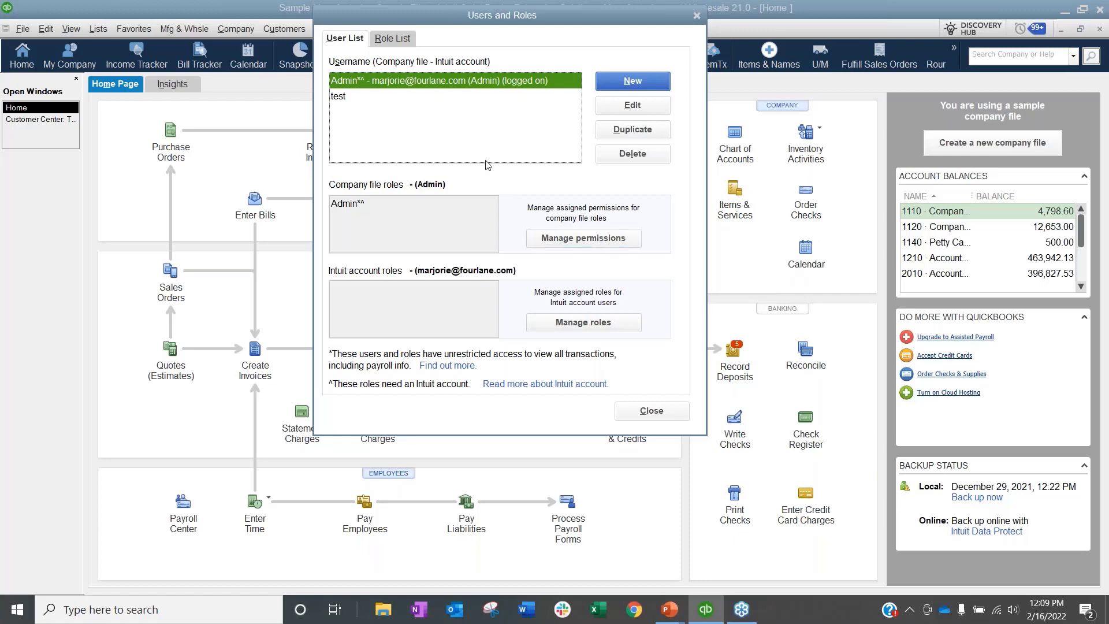
Step: Select the test user to see that it has the TEST ITEMS role
click(396, 39)
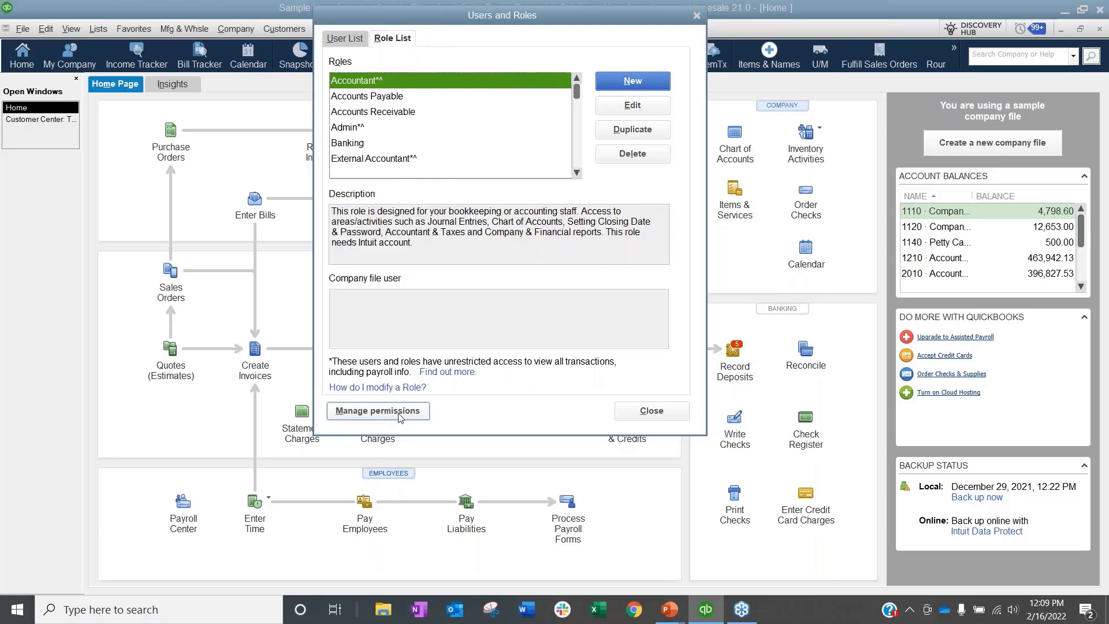
click(344, 39)
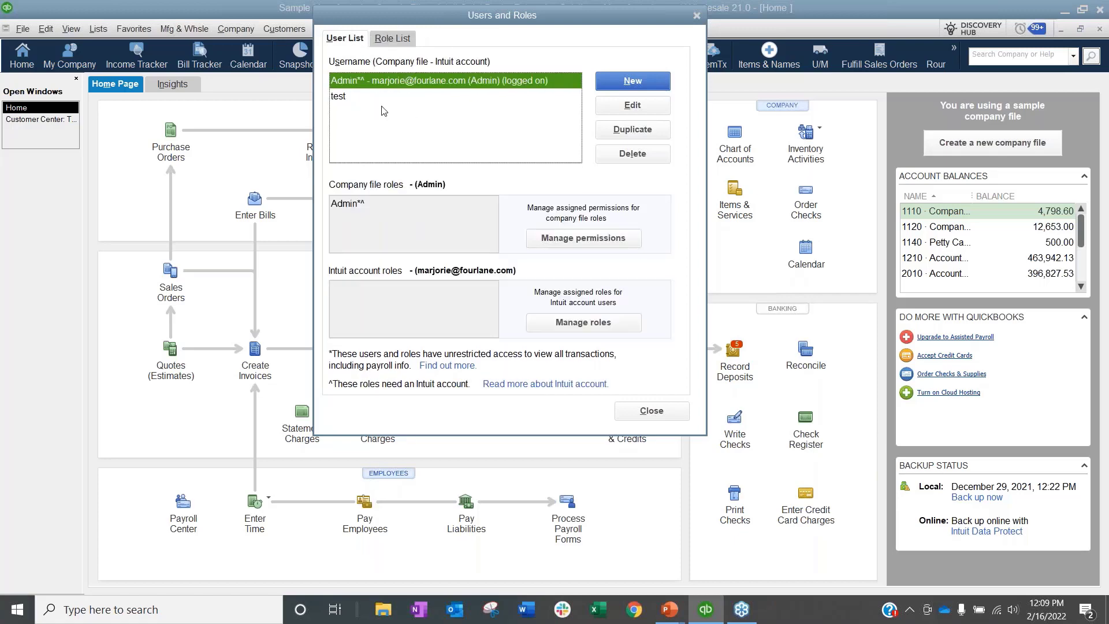
click(349, 101)
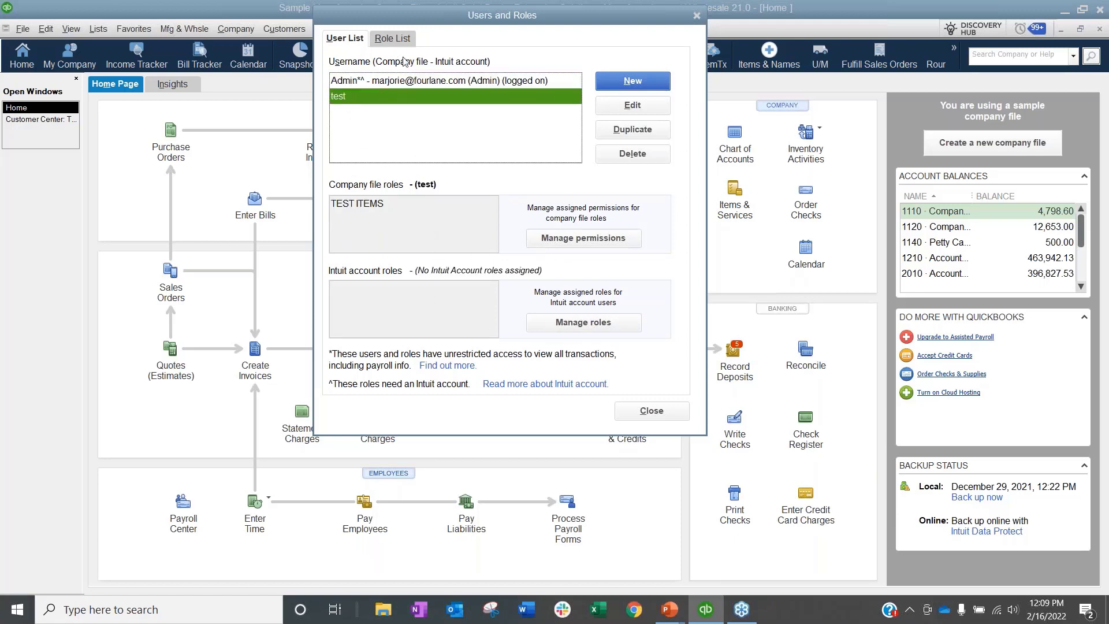
Step: Start a View Permissions report for test, Accounts Payable, Accounts Receivable and External Accountant, then cancel it
click(602, 240)
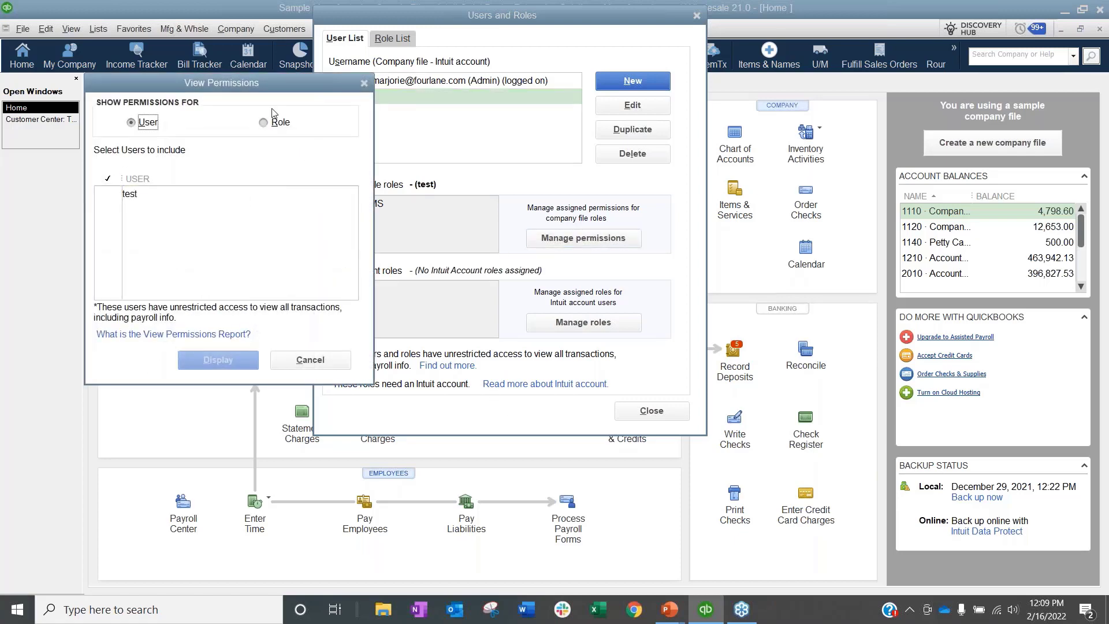
click(109, 195)
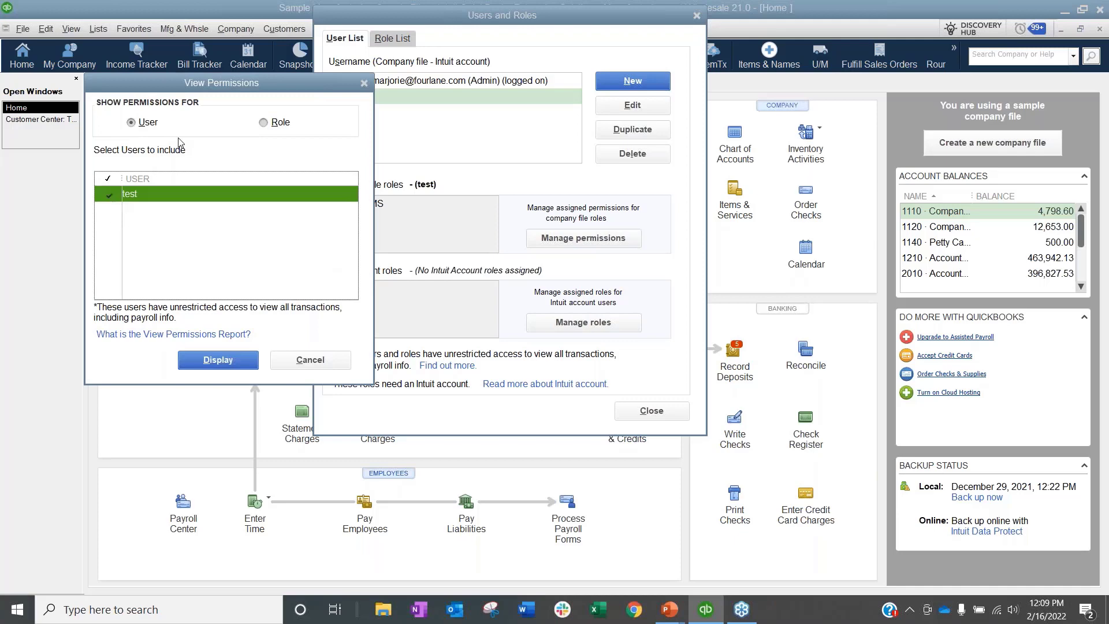
click(263, 122)
click(109, 211)
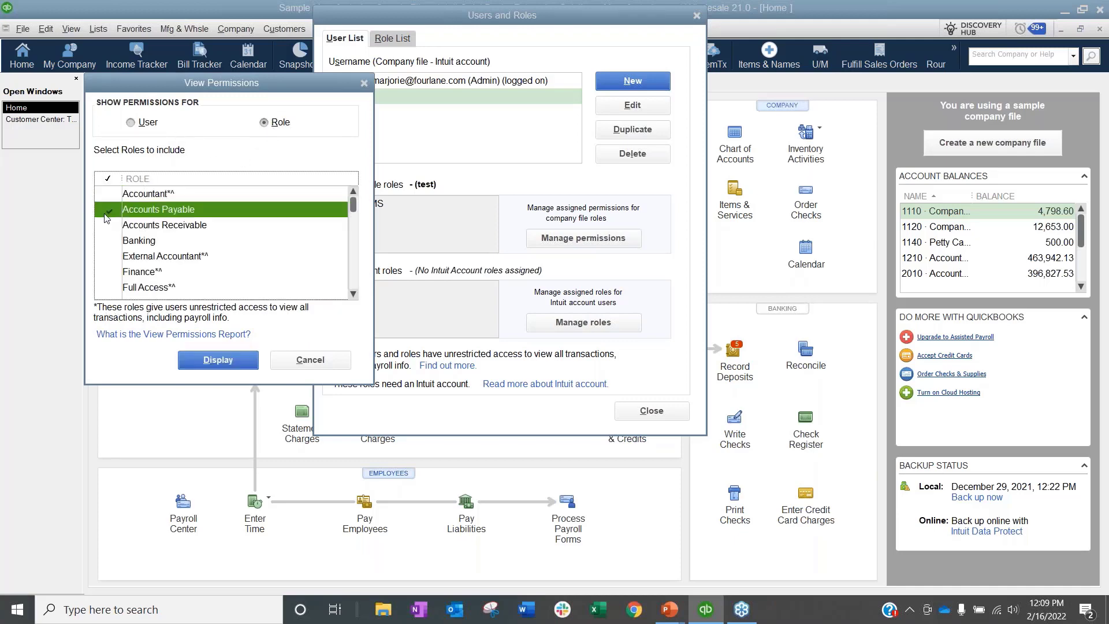
click(109, 227)
click(109, 258)
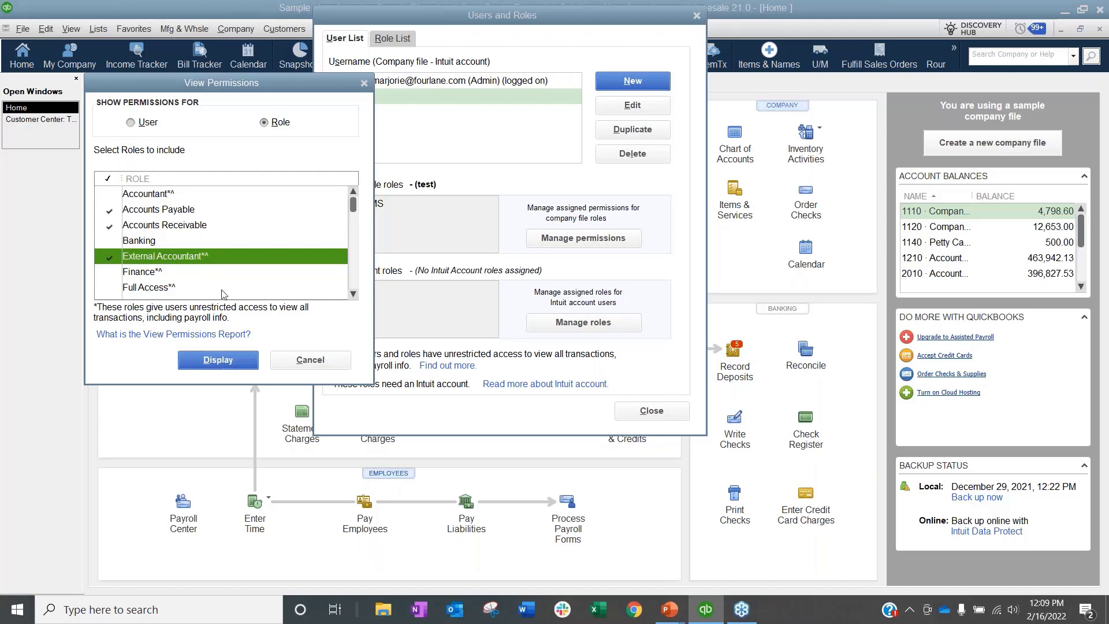
click(310, 361)
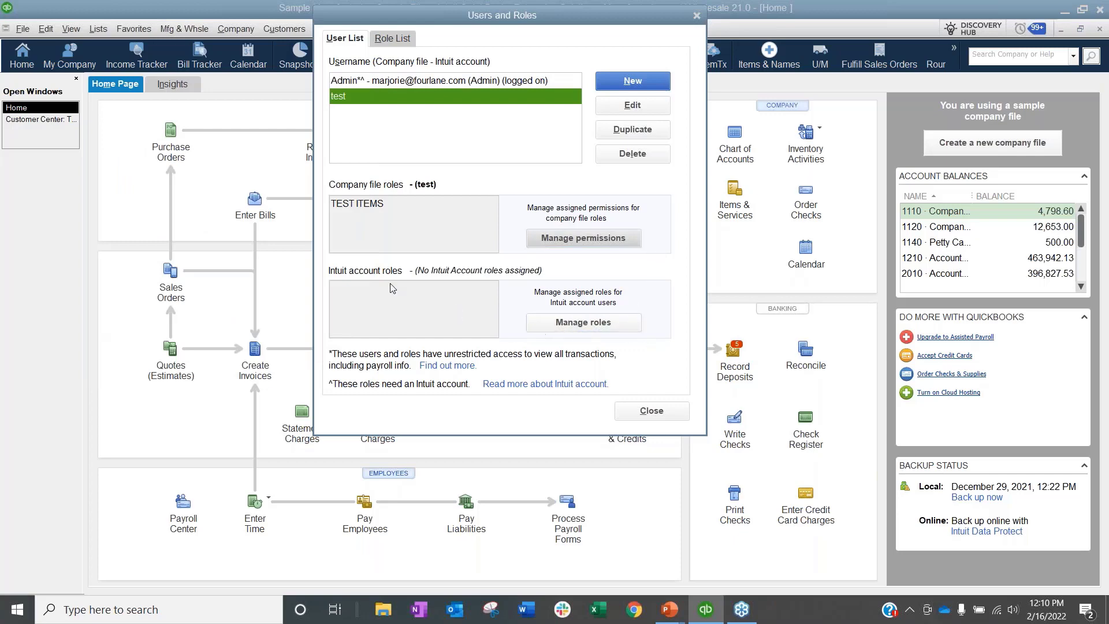
Step: Check Admin's roles, then read the Admin and Accountant role descriptions in the Role List
click(388, 82)
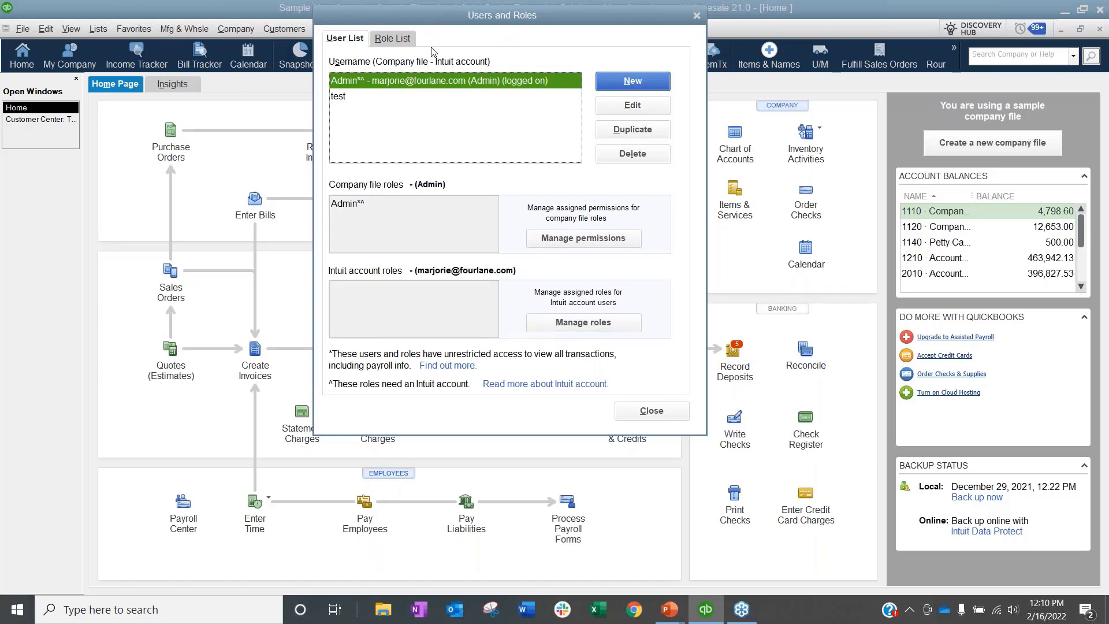
click(403, 37)
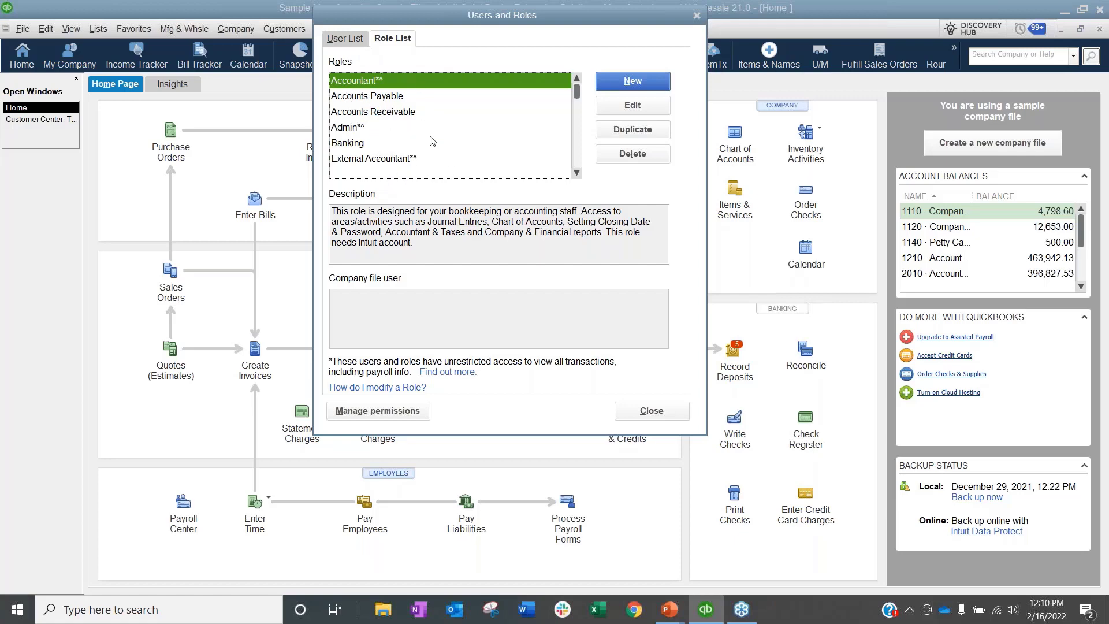
click(349, 131)
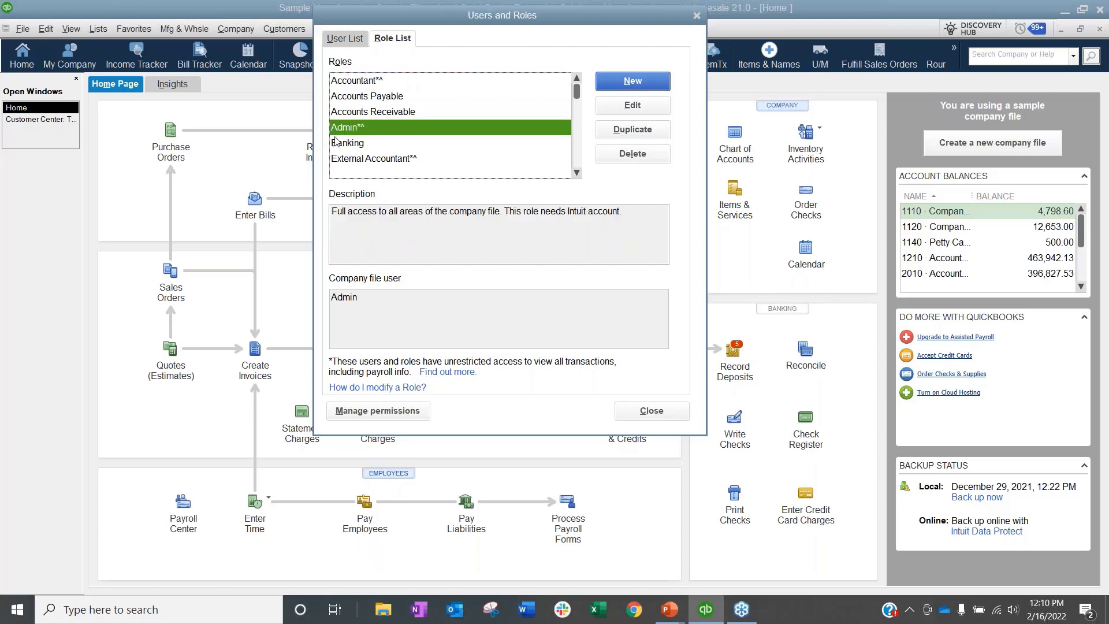
click(375, 82)
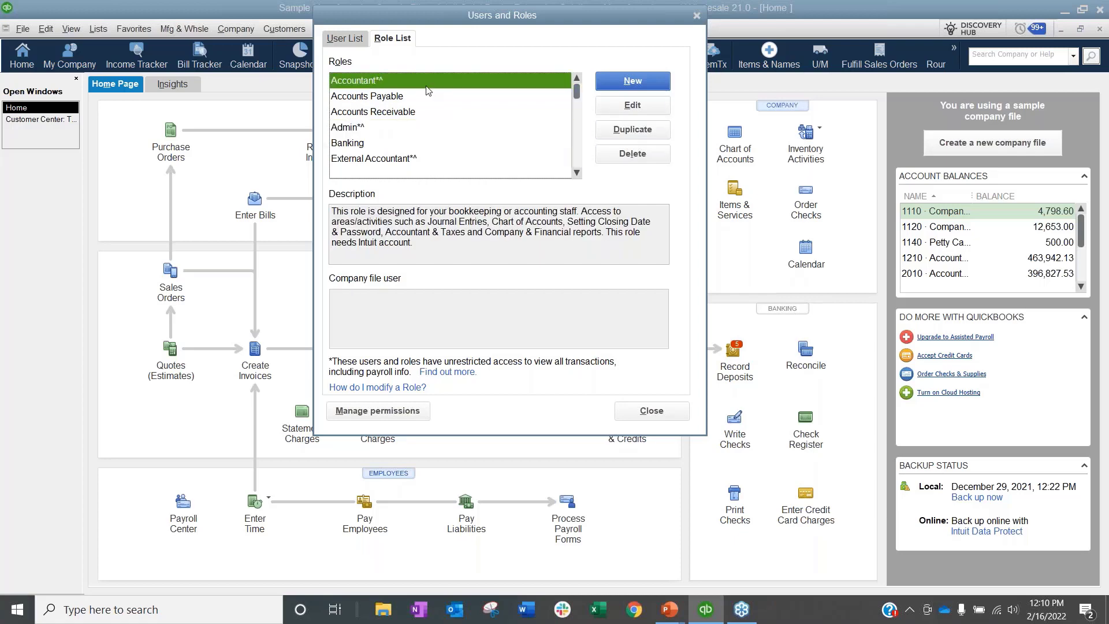
Step: Select Accounts Payable, close its settings without changes, and scroll the Roles list back up
click(372, 97)
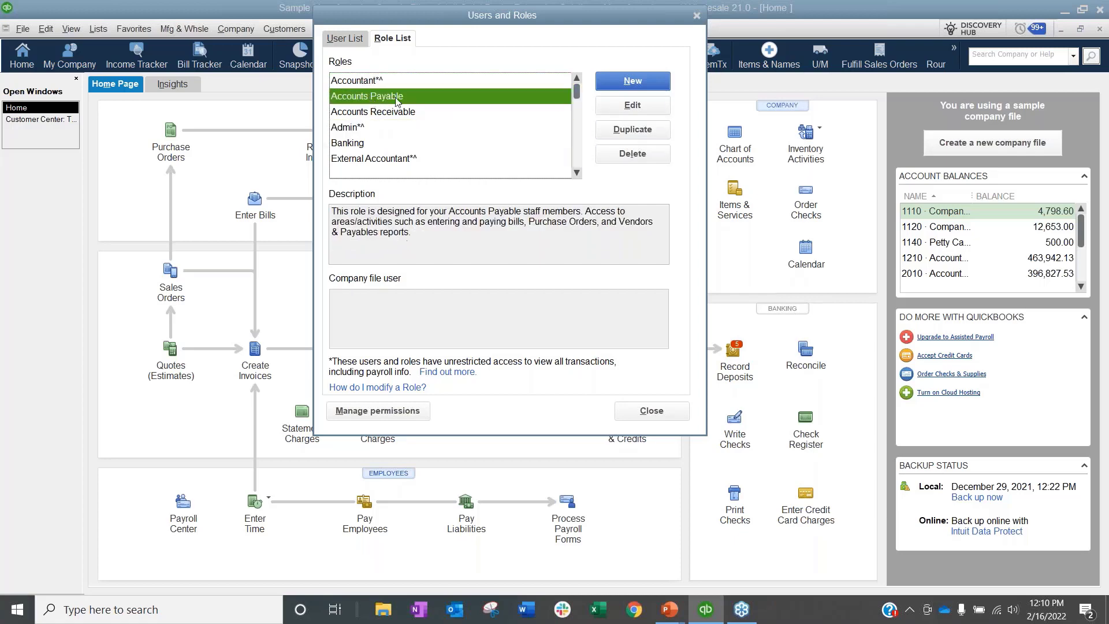
click(619, 105)
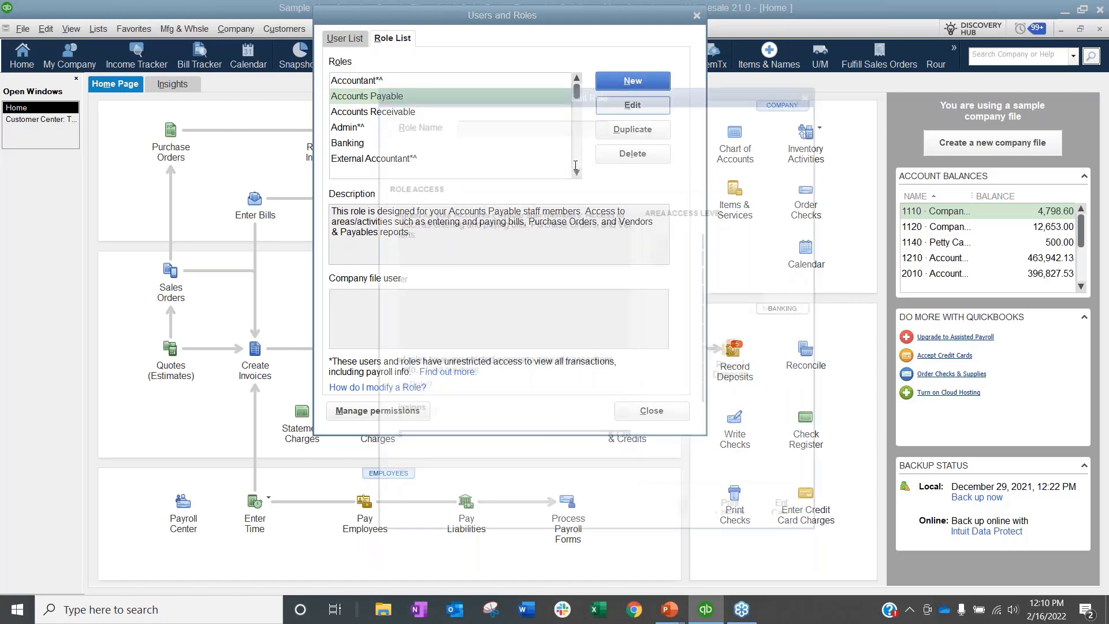
click(760, 510)
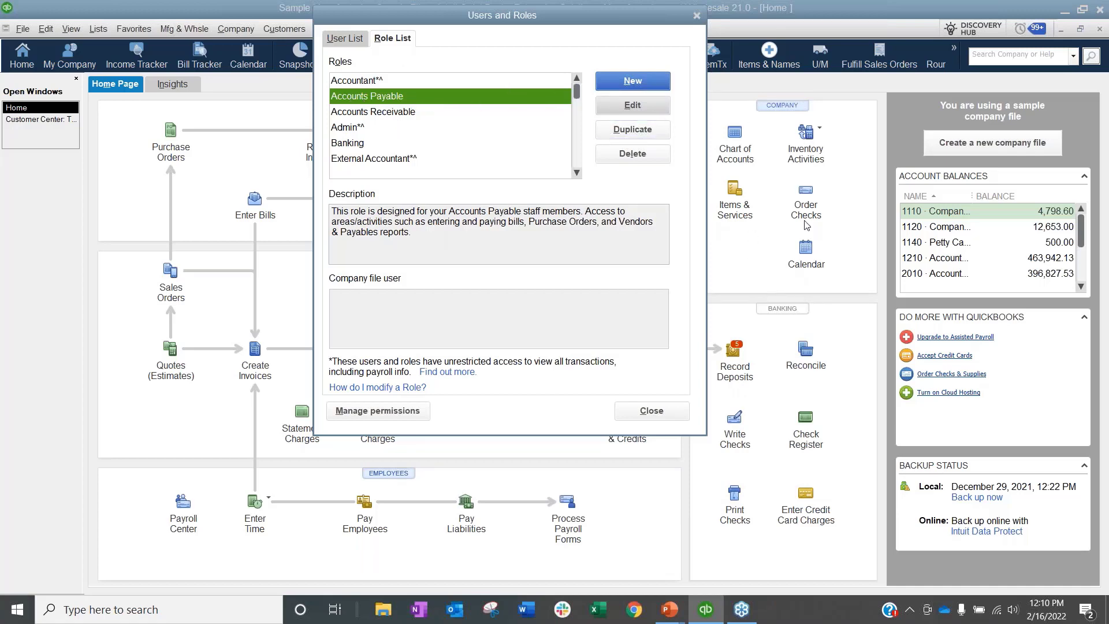
click(575, 145)
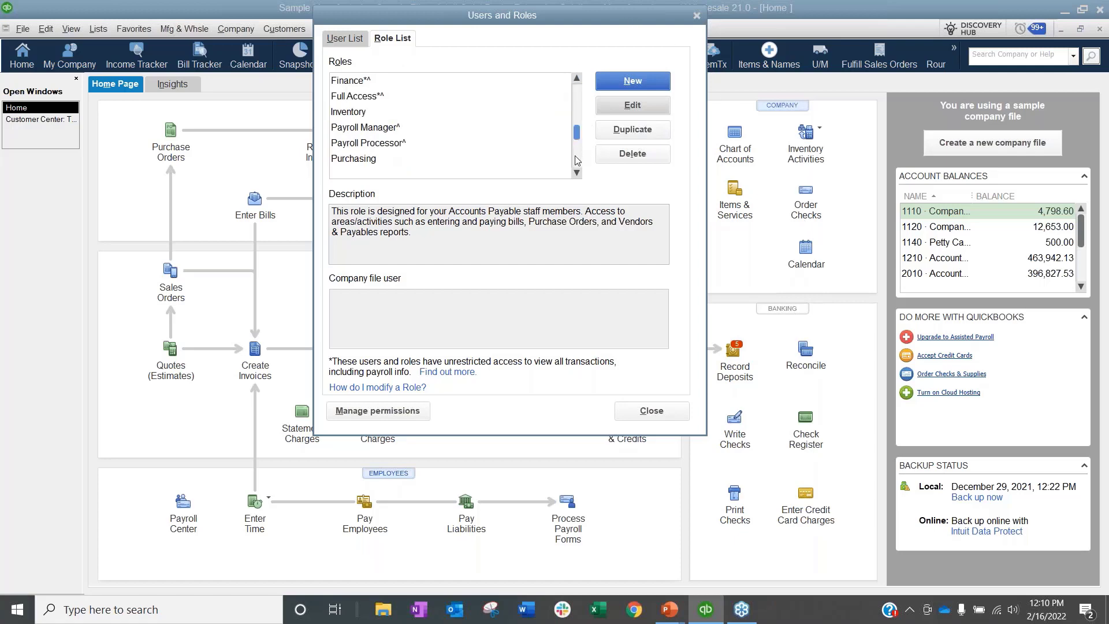
click(575, 156)
drag(576, 160, 579, 81)
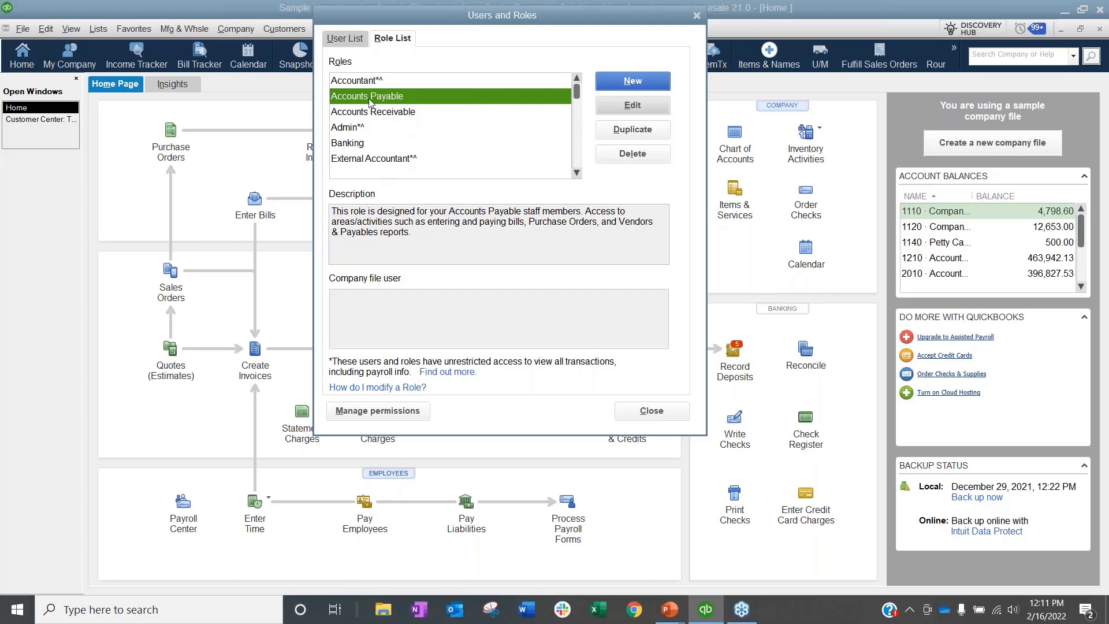
Step: Select the Accountant role to show its description, then open Manage permissions
scroll(370, 103, down, 1)
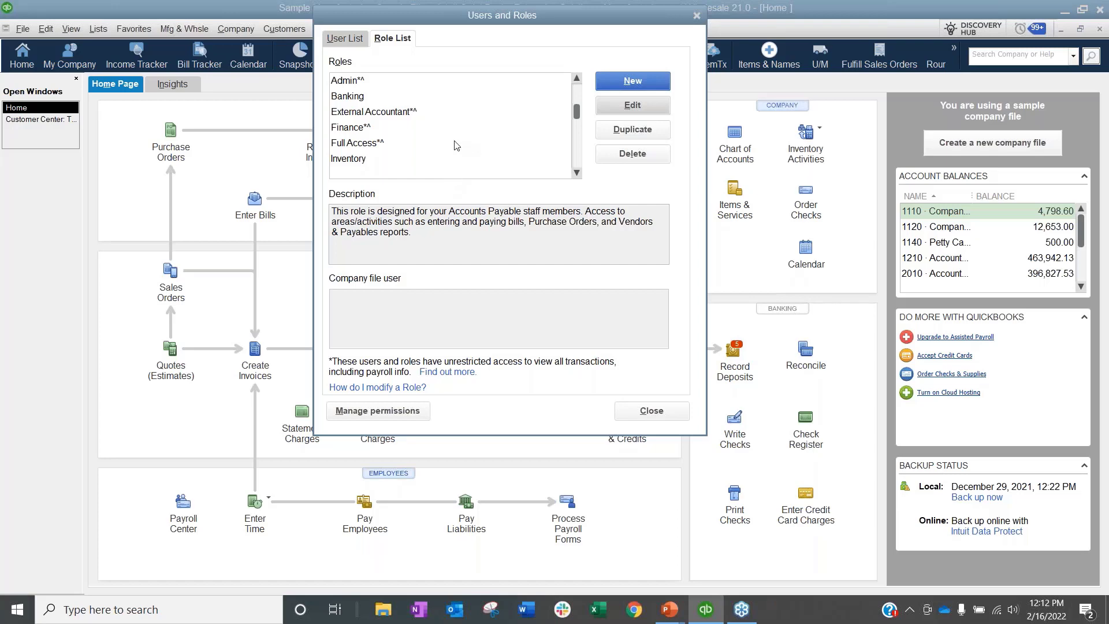
scroll(456, 146, up, 1)
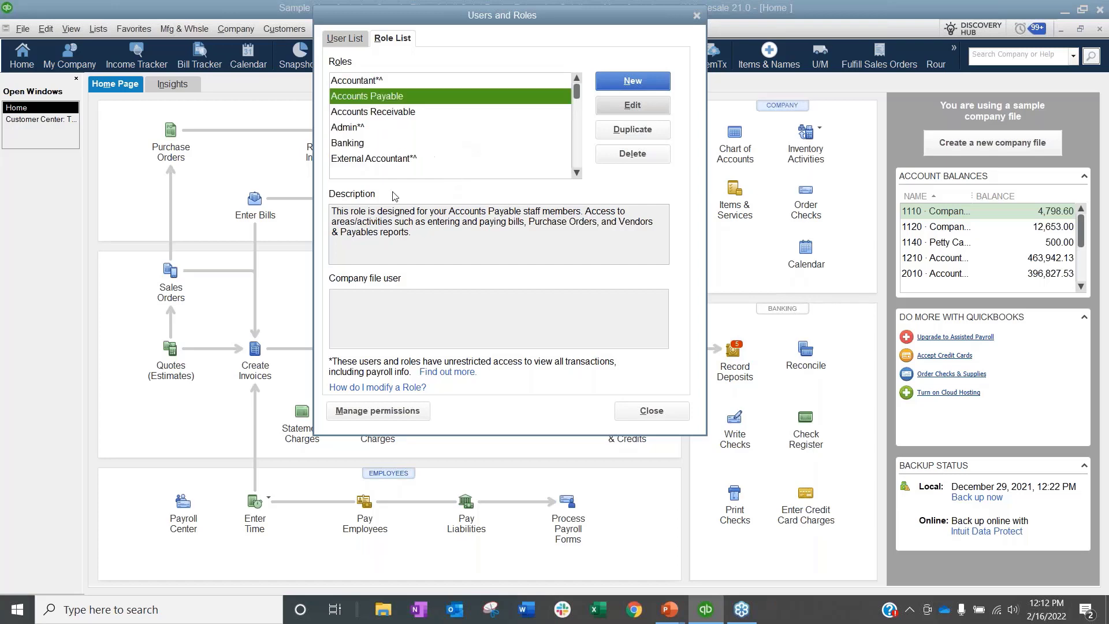
click(349, 85)
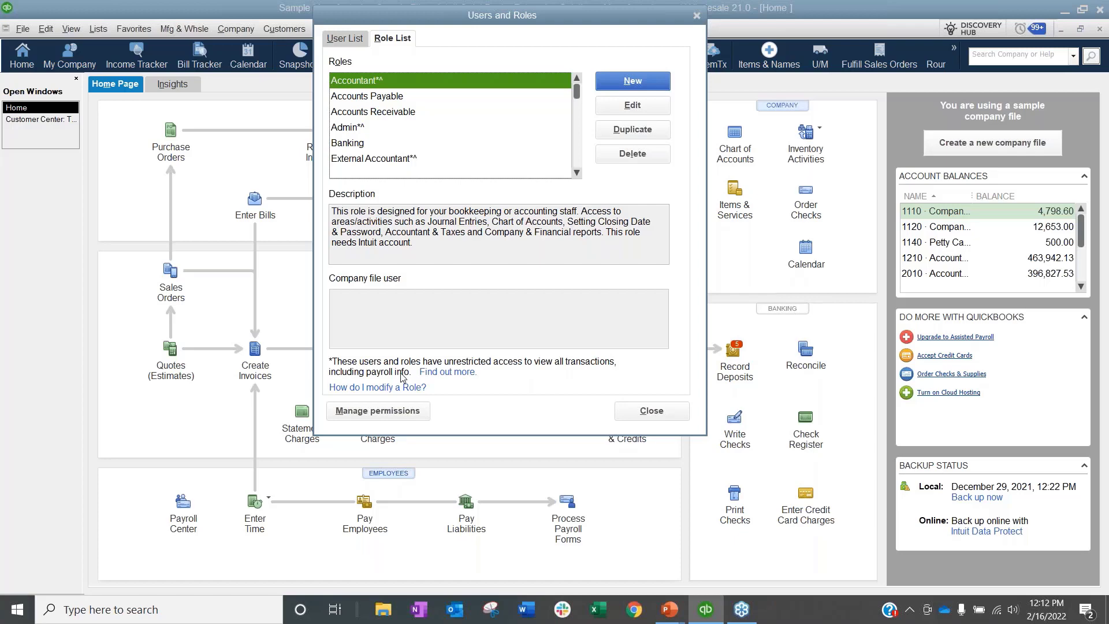
click(359, 414)
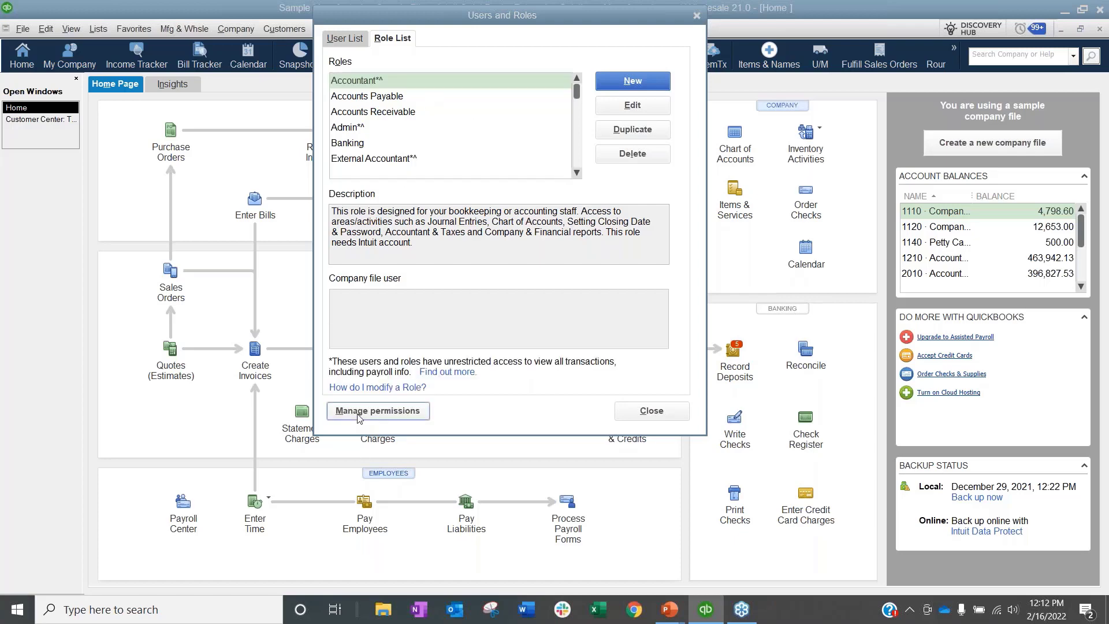
Step: Display a permissions report by role for the Accountant role
click(261, 118)
click(156, 192)
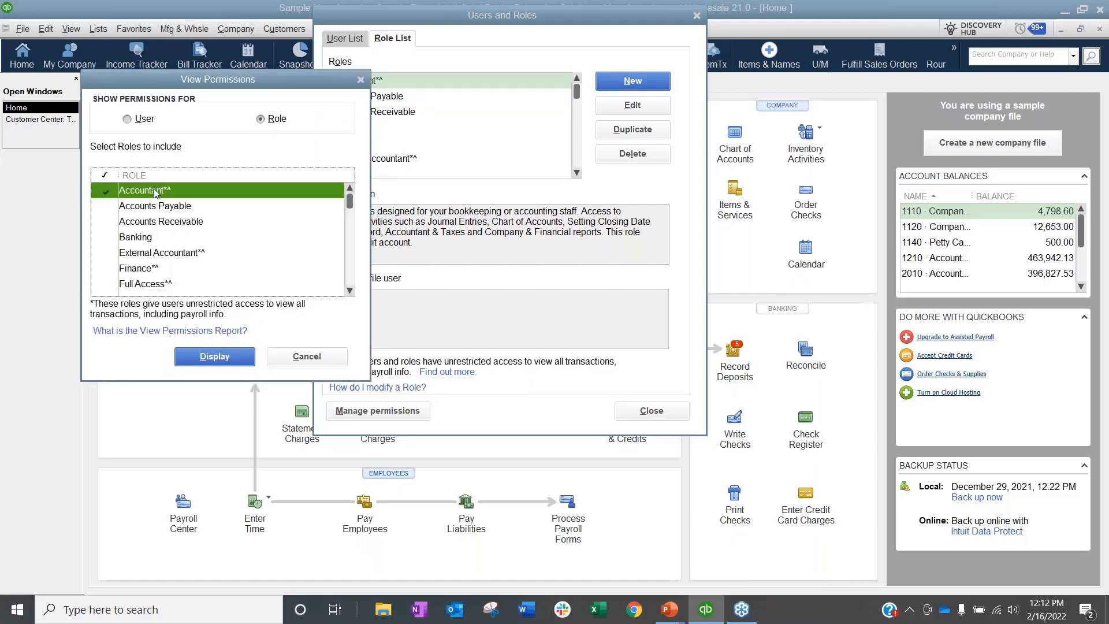
click(178, 353)
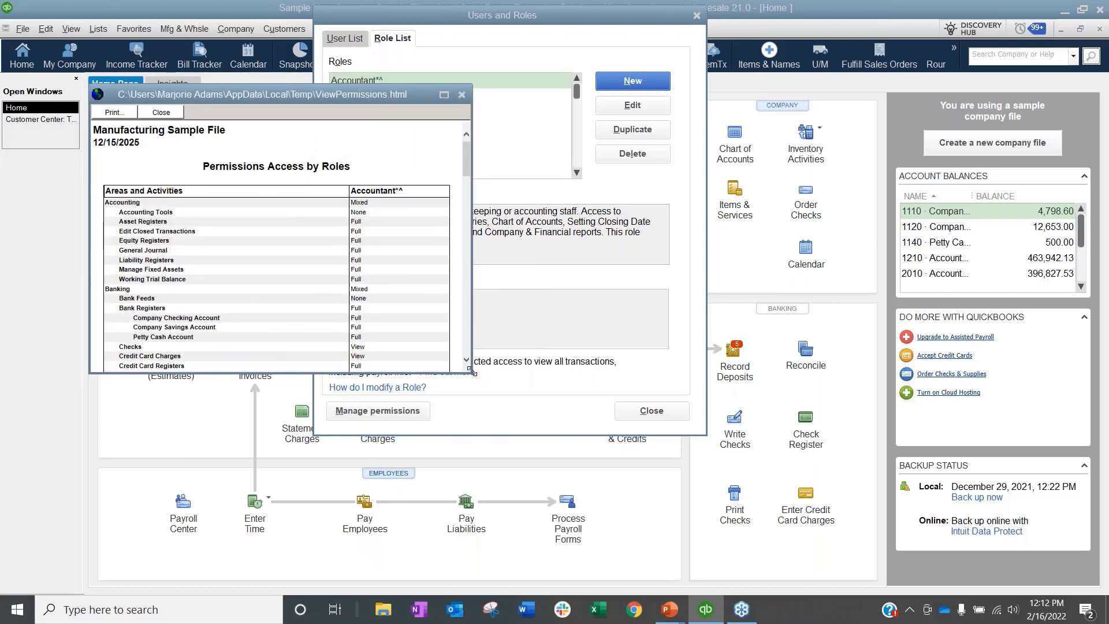
Step: Enlarge the report window and move it lower to reveal the roles list
drag(471, 372, 784, 458)
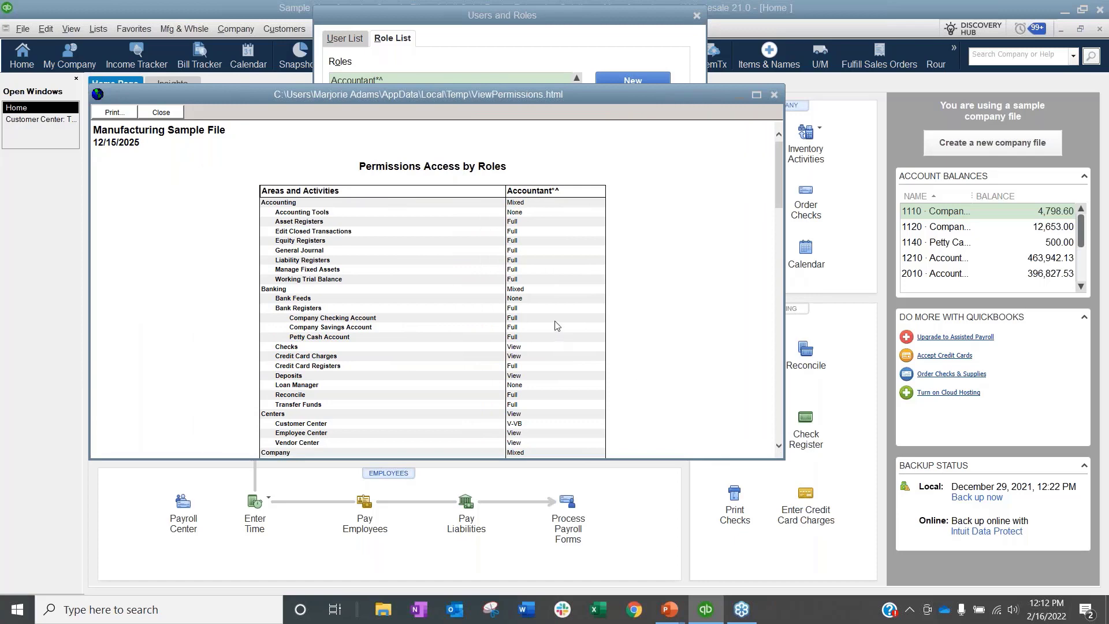
scroll(589, 295, up, 1)
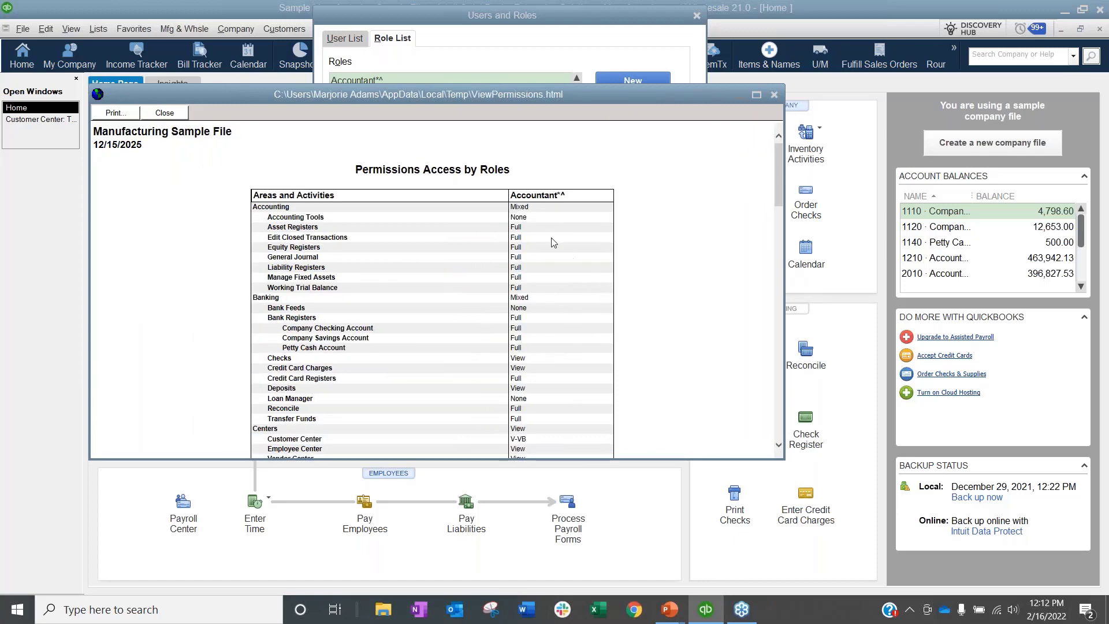
scroll(613, 281, up, 1)
scroll(612, 282, up, 1)
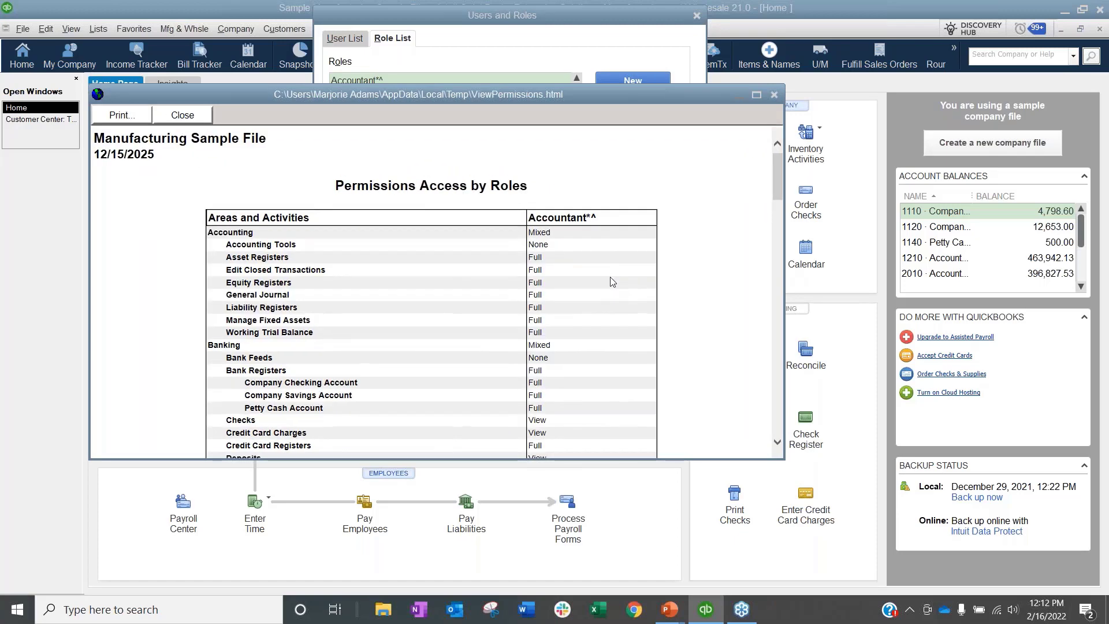
scroll(613, 282, up, 1)
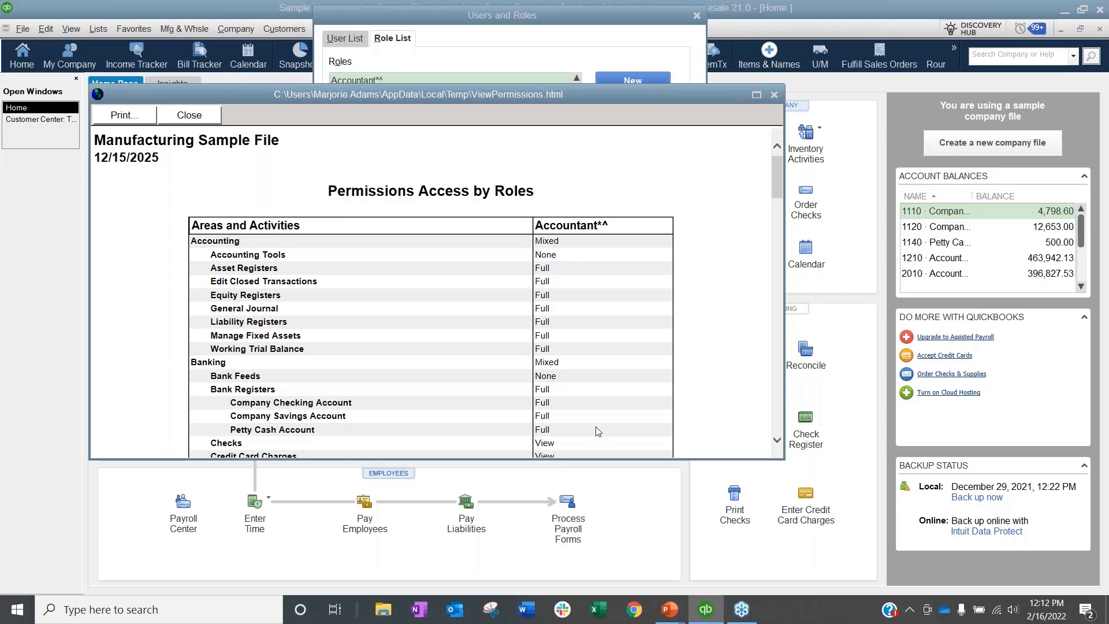
mouse_move(452, 95)
mouse_down()
mouse_move(450, 141)
mouse_move(452, 103)
mouse_up()
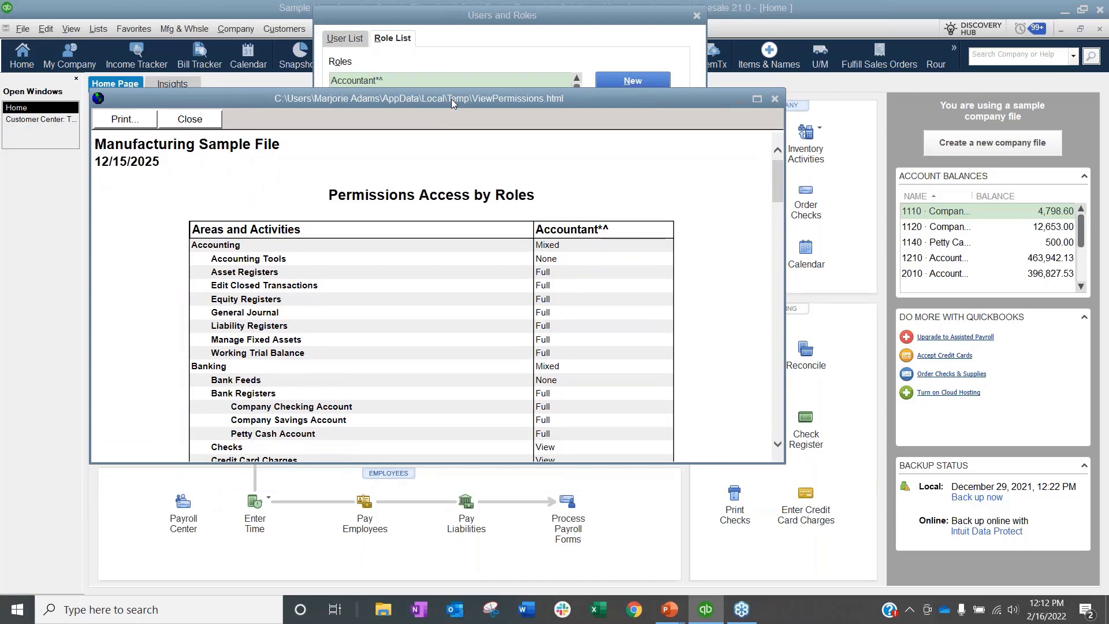
drag(452, 103, 484, 179)
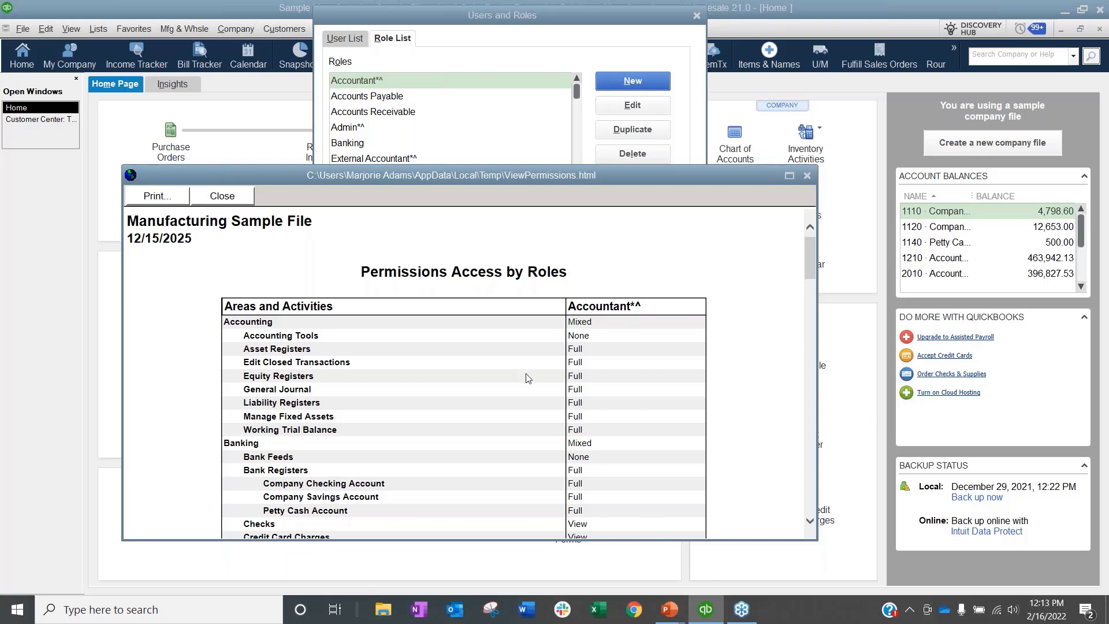
Step: Scroll through the Accountant permissions report to Vendors & Payables and back, then close it
scroll(527, 378, down, 10)
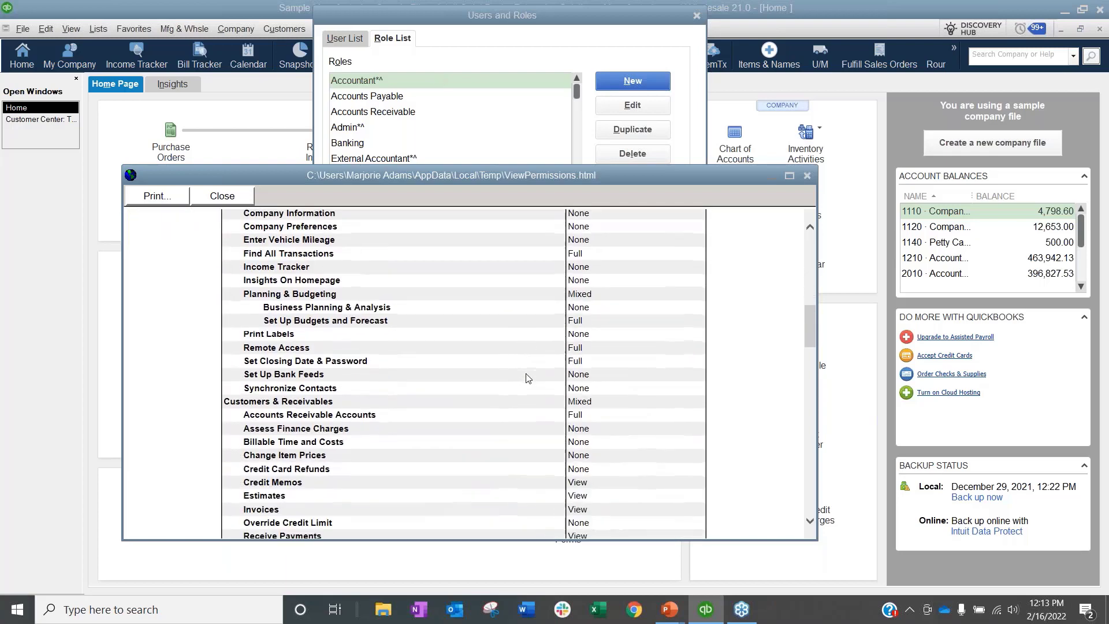
scroll(527, 378, down, 15)
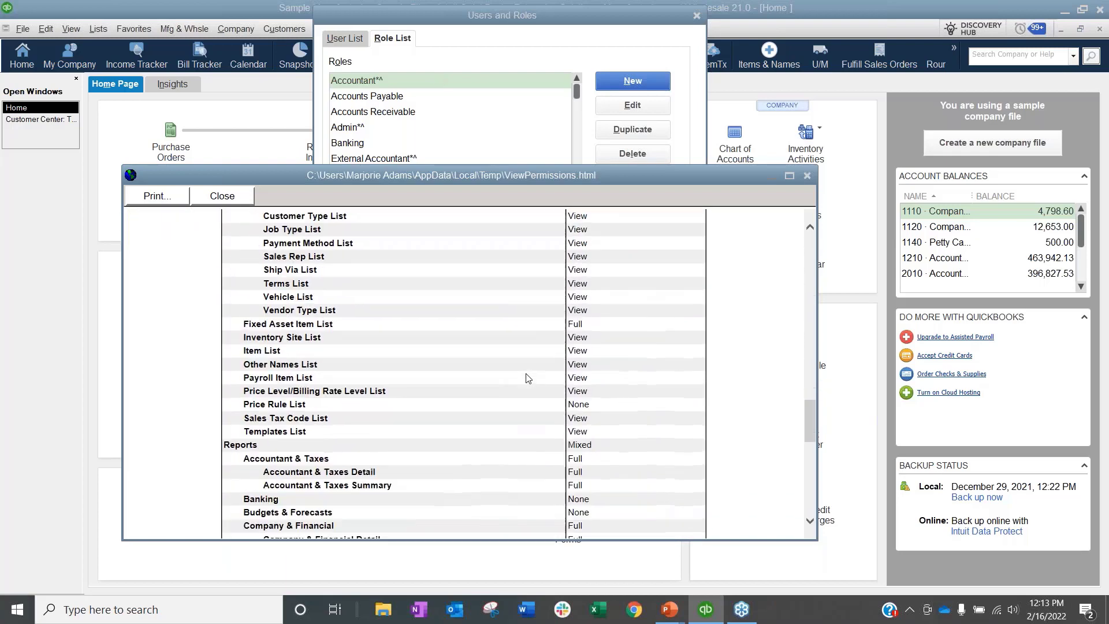
scroll(527, 377, down, 12)
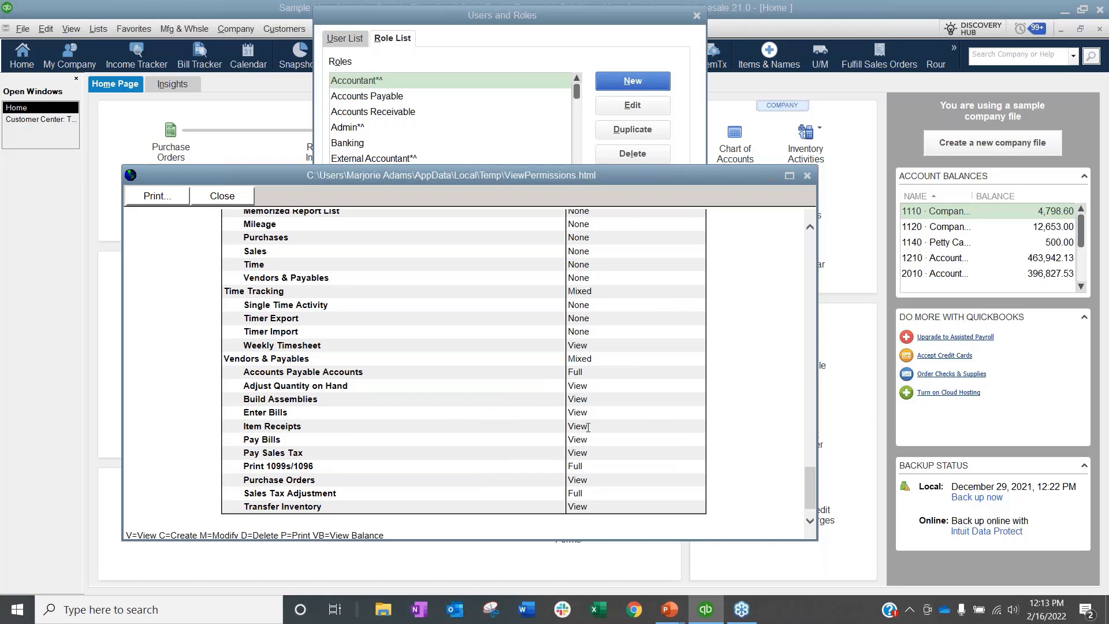
scroll(635, 449, up, 1)
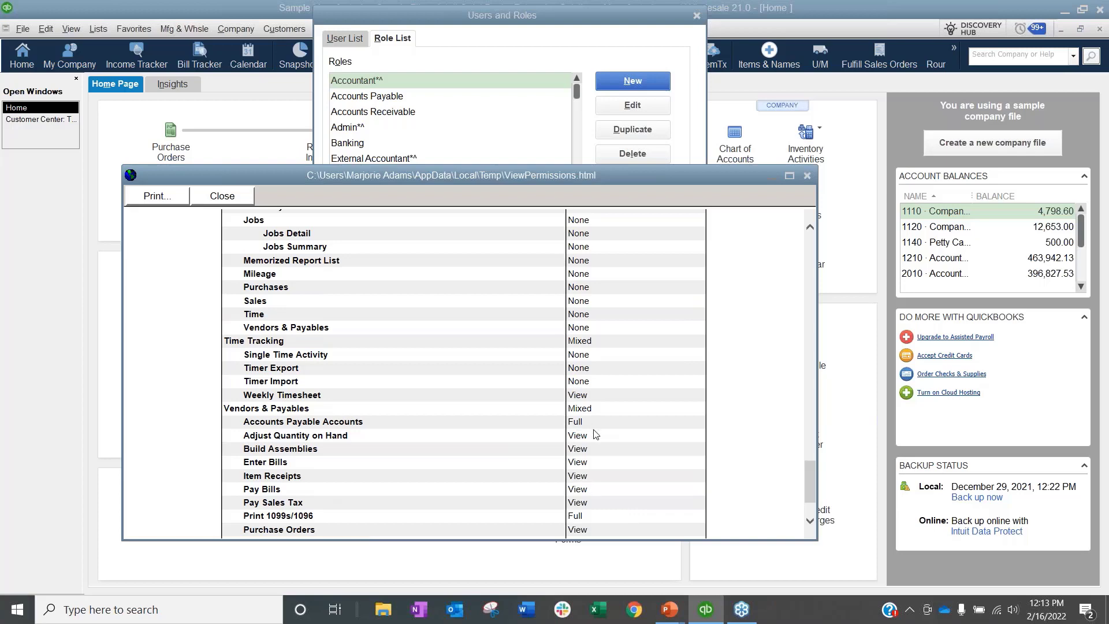
scroll(610, 460, up, 6)
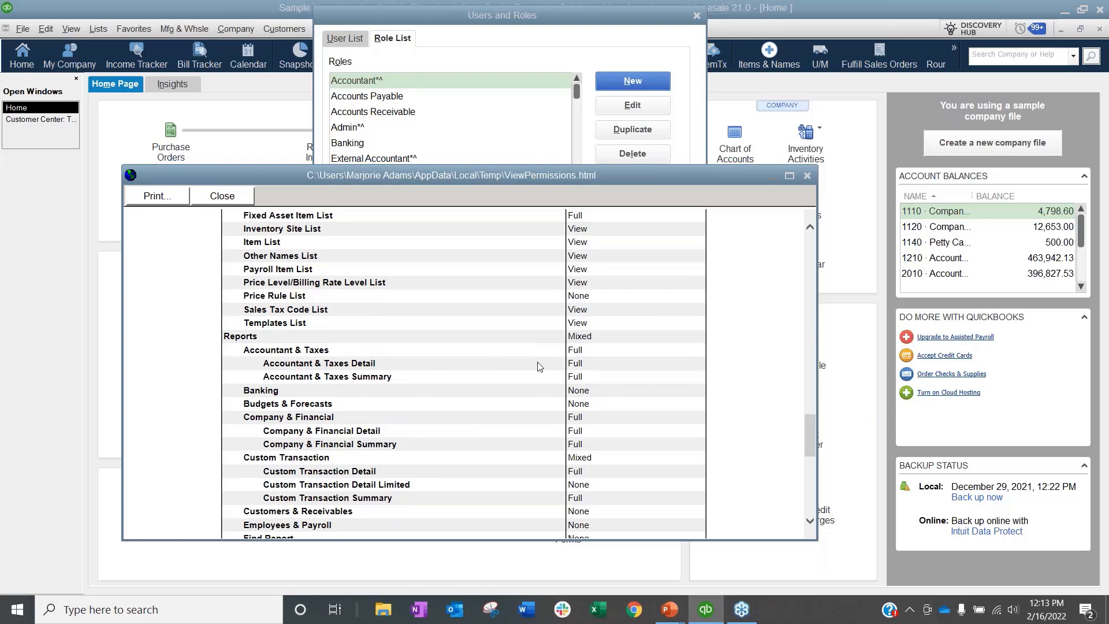
click(808, 176)
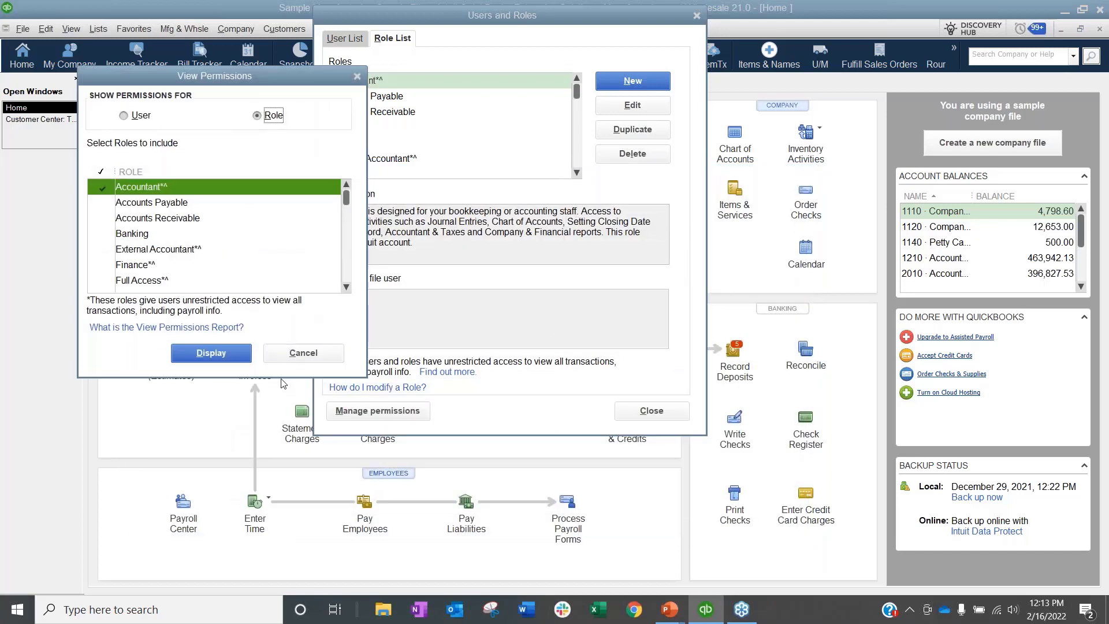
click(301, 351)
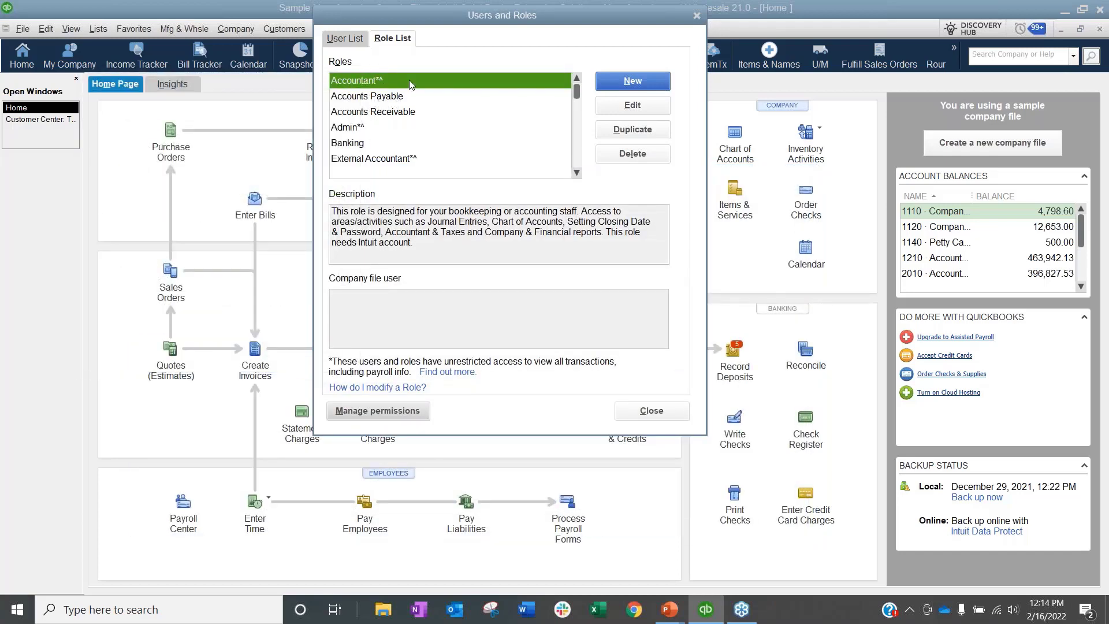
click(412, 386)
click(340, 38)
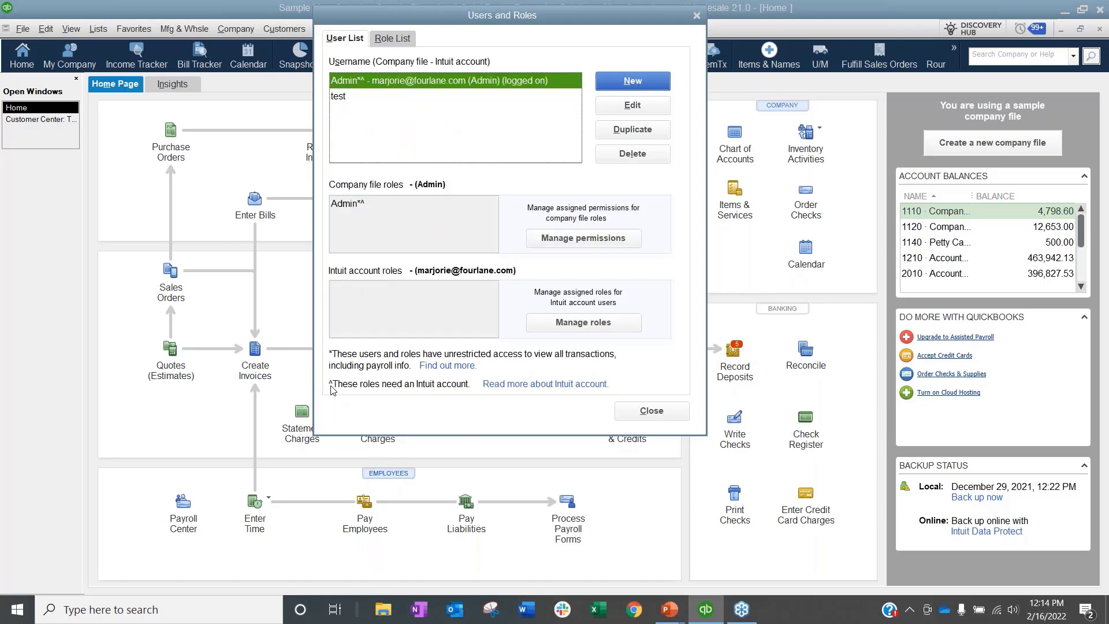
click(394, 38)
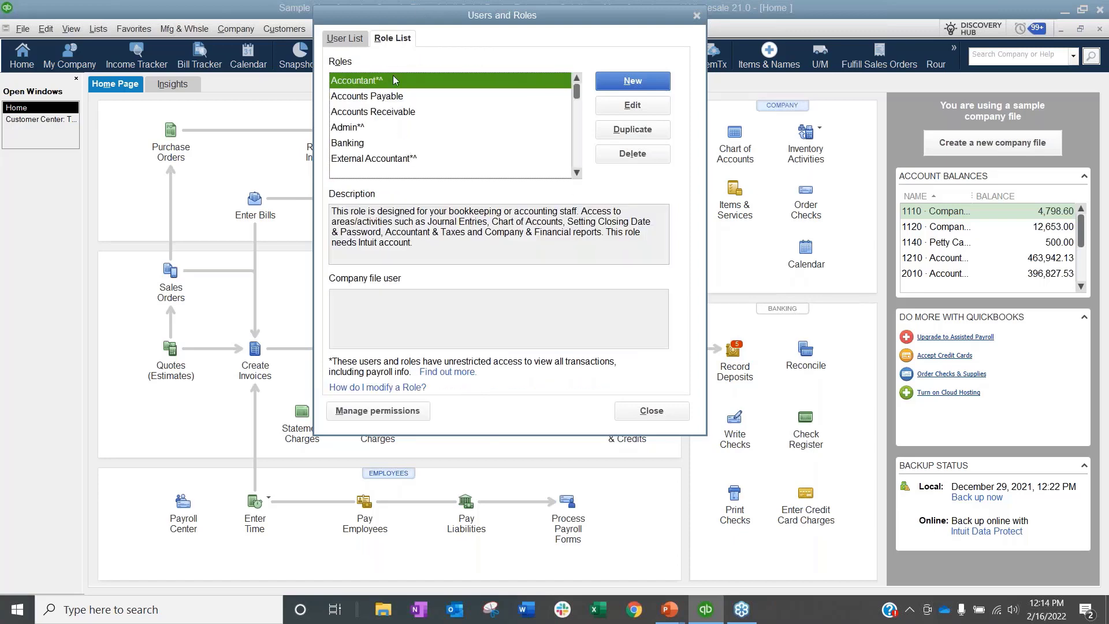
click(364, 131)
click(366, 162)
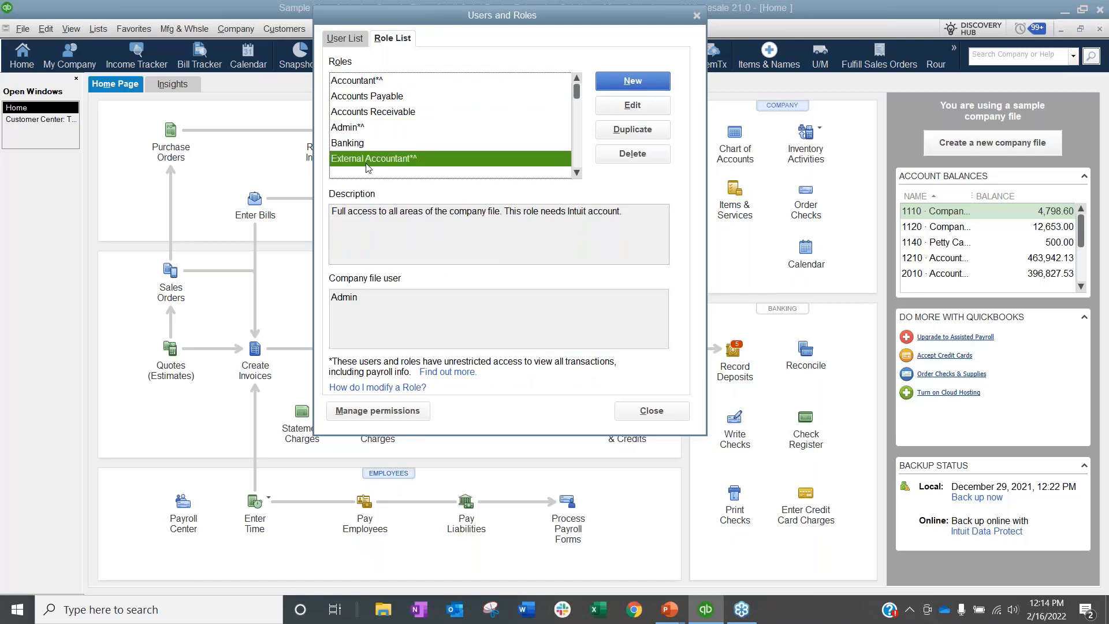
scroll(366, 165, down, 1)
click(393, 145)
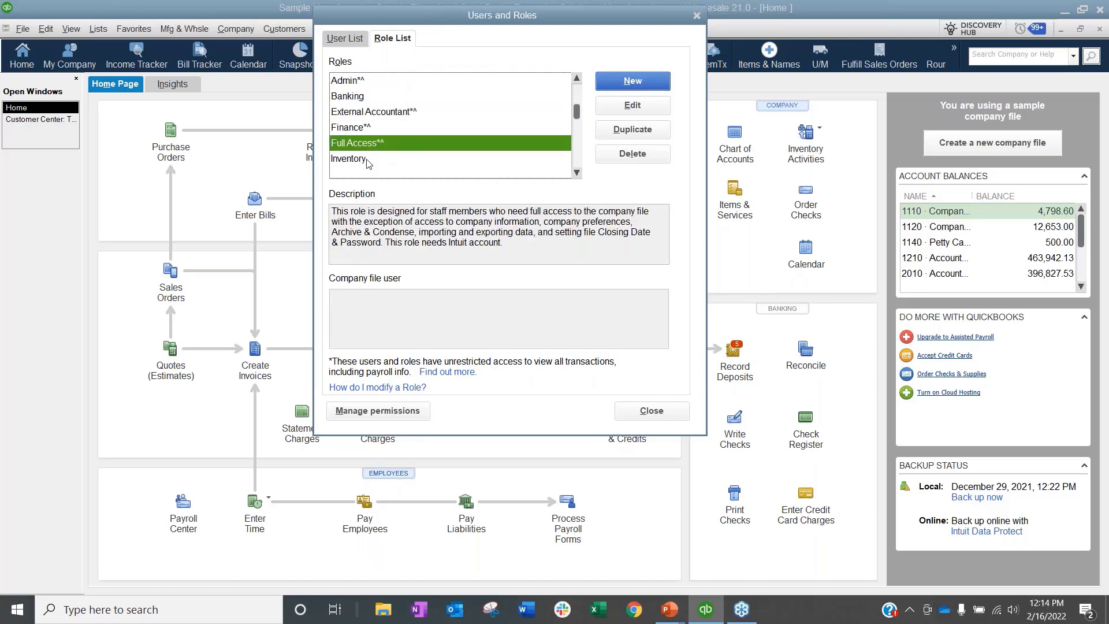
click(368, 128)
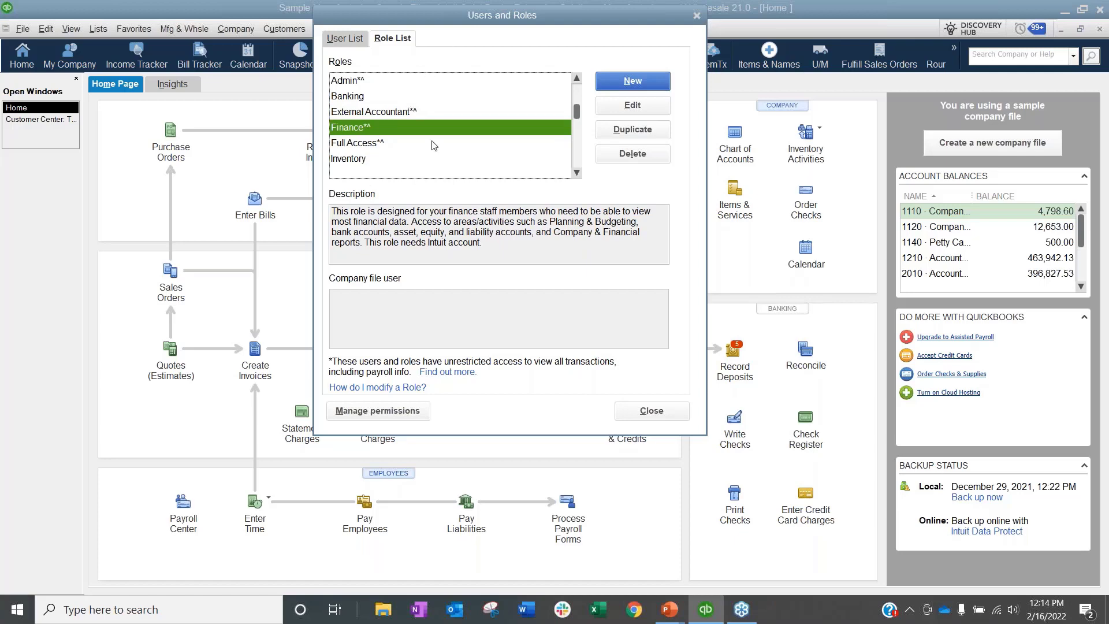
scroll(433, 159, up, 1)
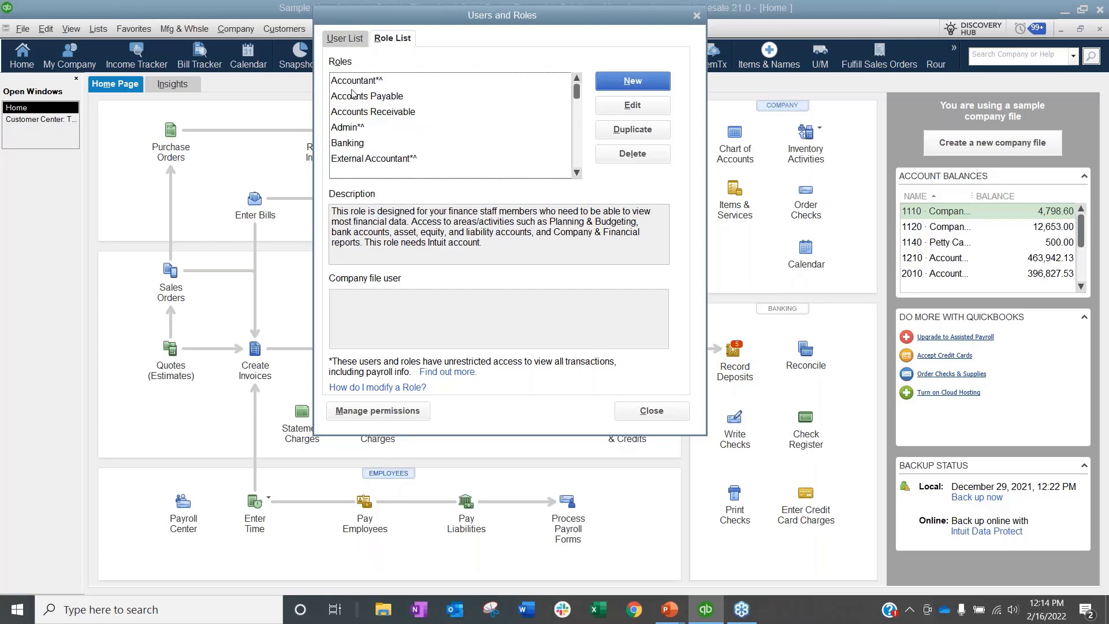
scroll(353, 93, down, 1)
click(391, 413)
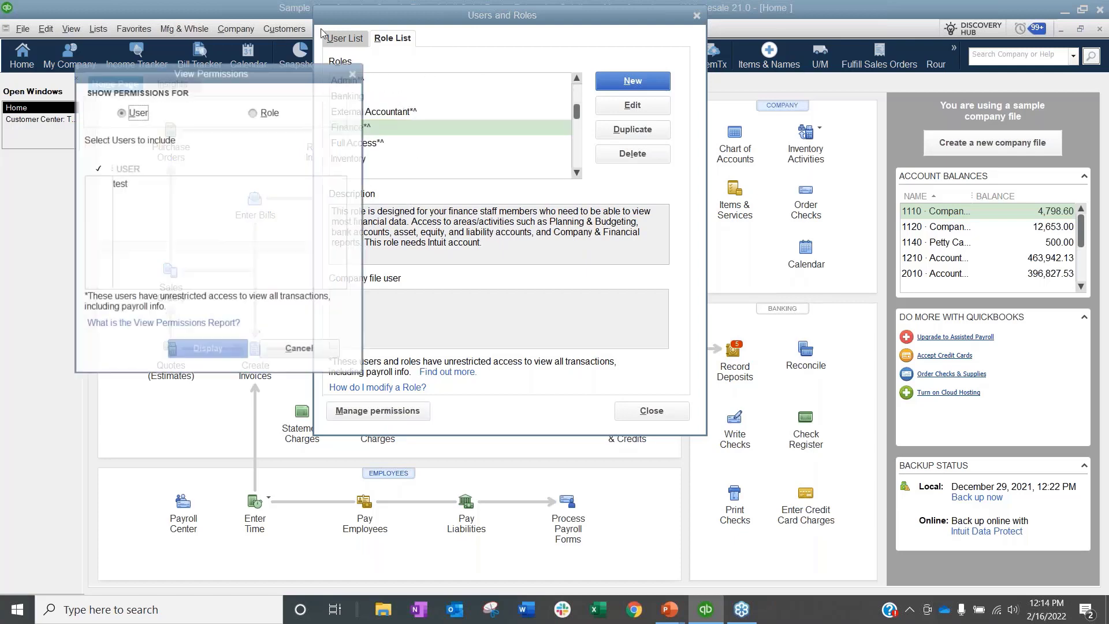
Step: Display the permissions report by role for Full Access and enlarge its window
click(253, 111)
click(138, 275)
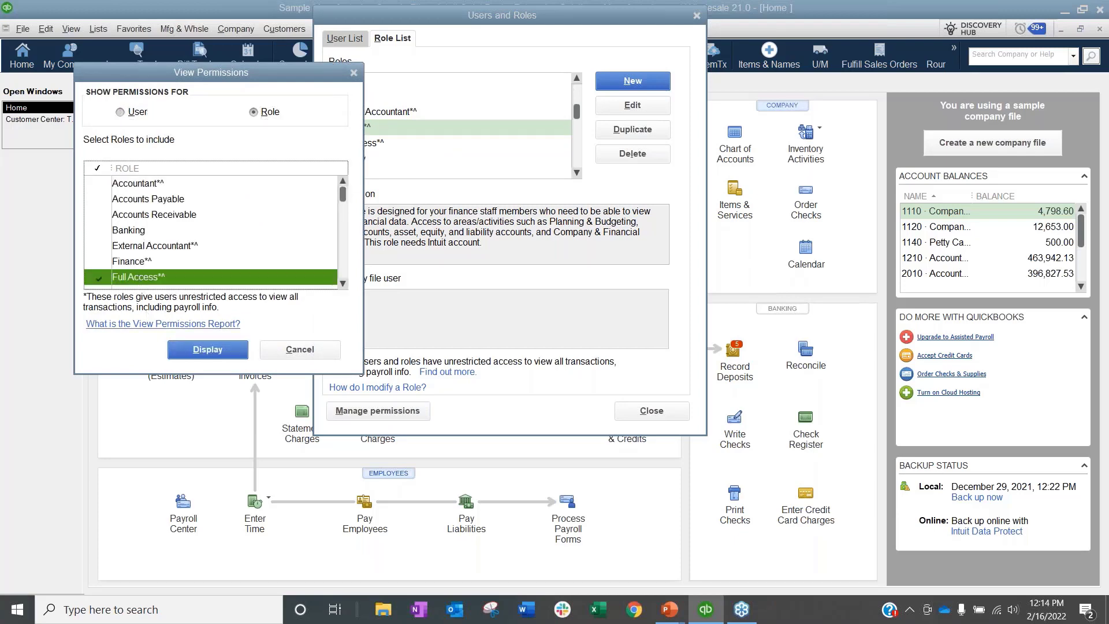
click(214, 355)
drag(475, 380, 766, 462)
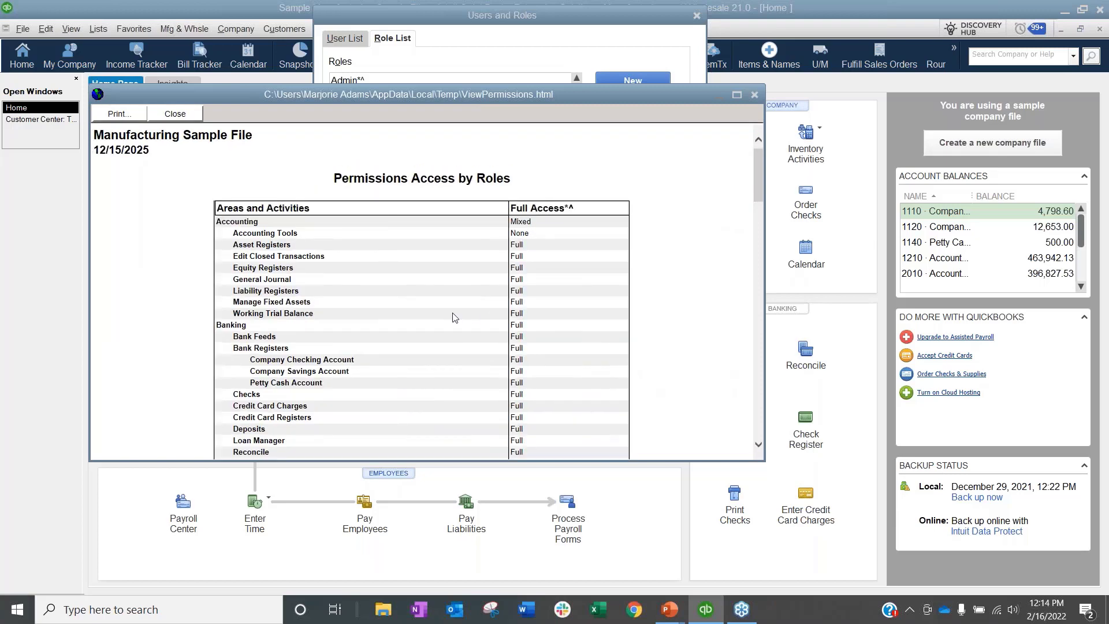
Step: Scroll through the Full Access permissions report, then close it
scroll(456, 318, up, 1)
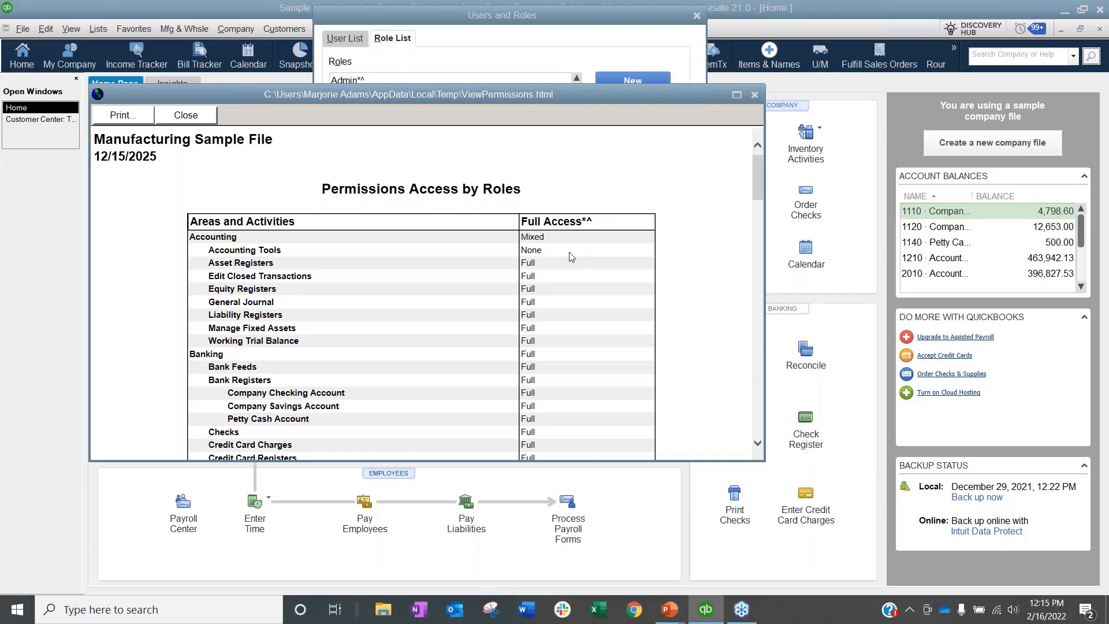
scroll(571, 257, down, 5)
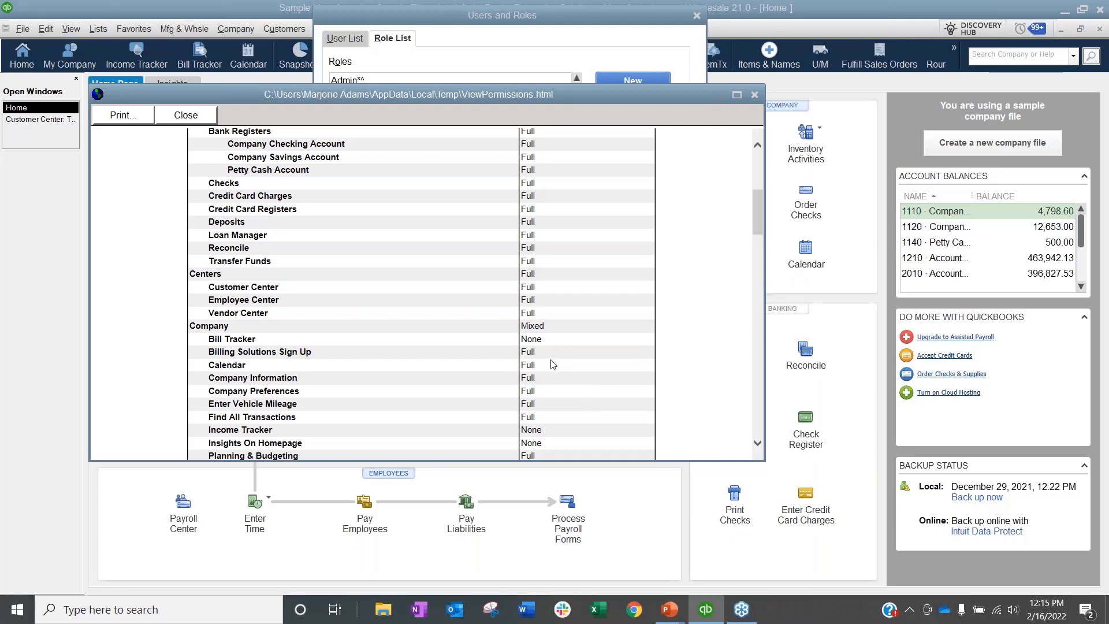
scroll(553, 364, down, 3)
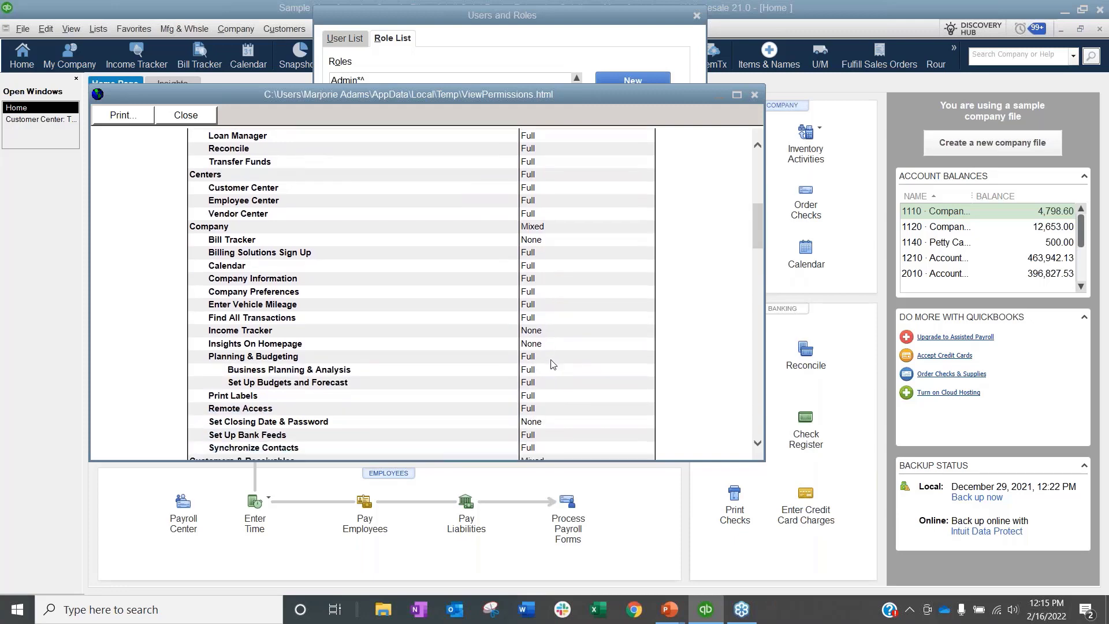
scroll(553, 364, down, 3)
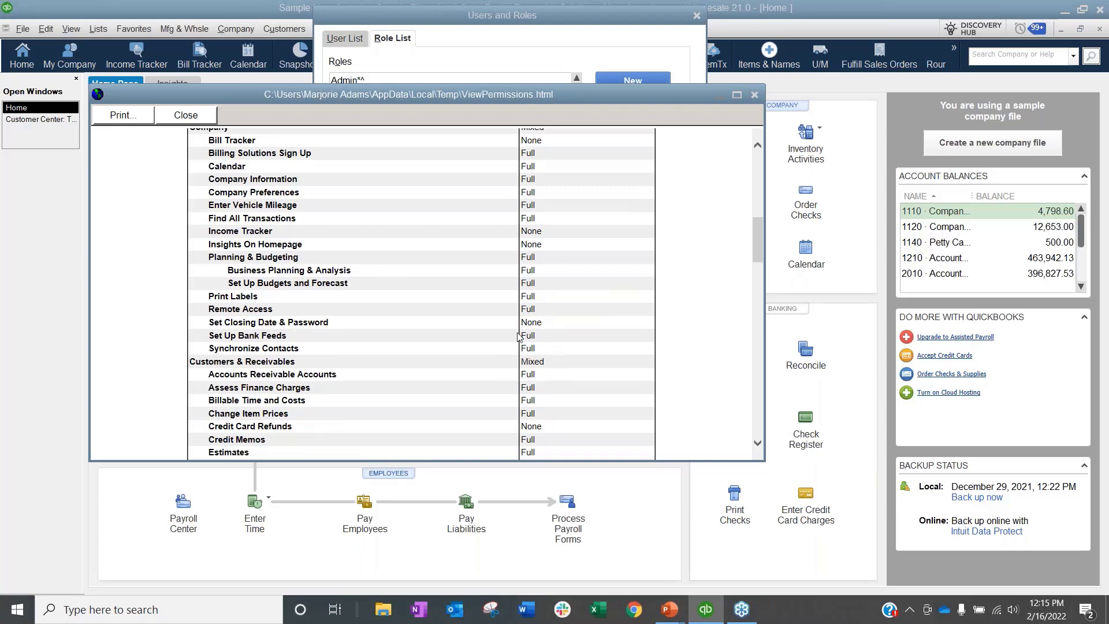
scroll(520, 341, down, 1)
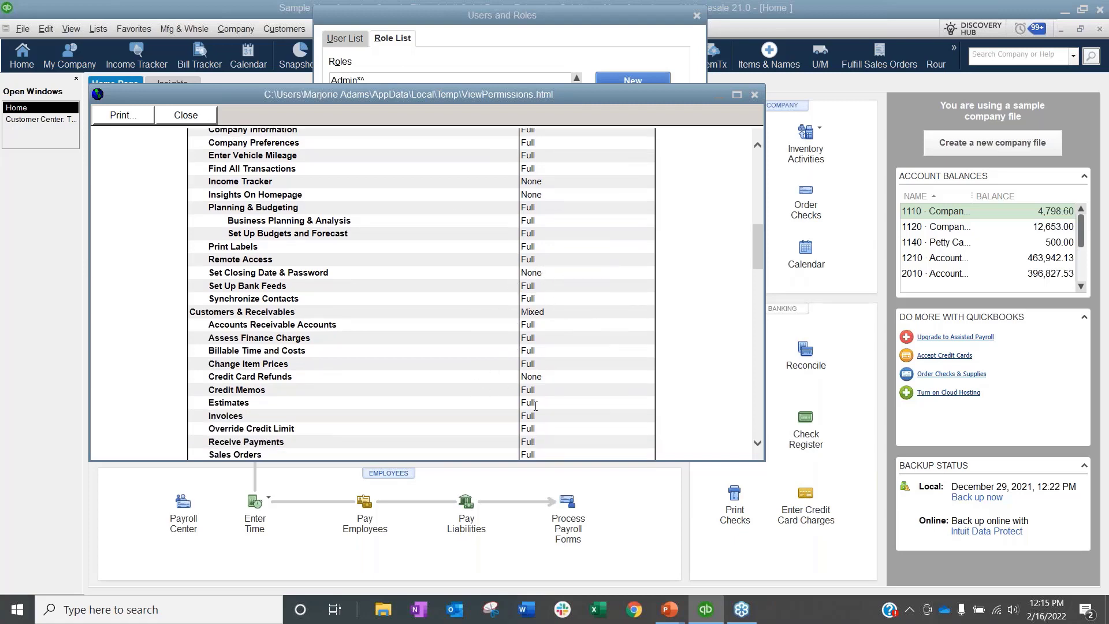
click(754, 95)
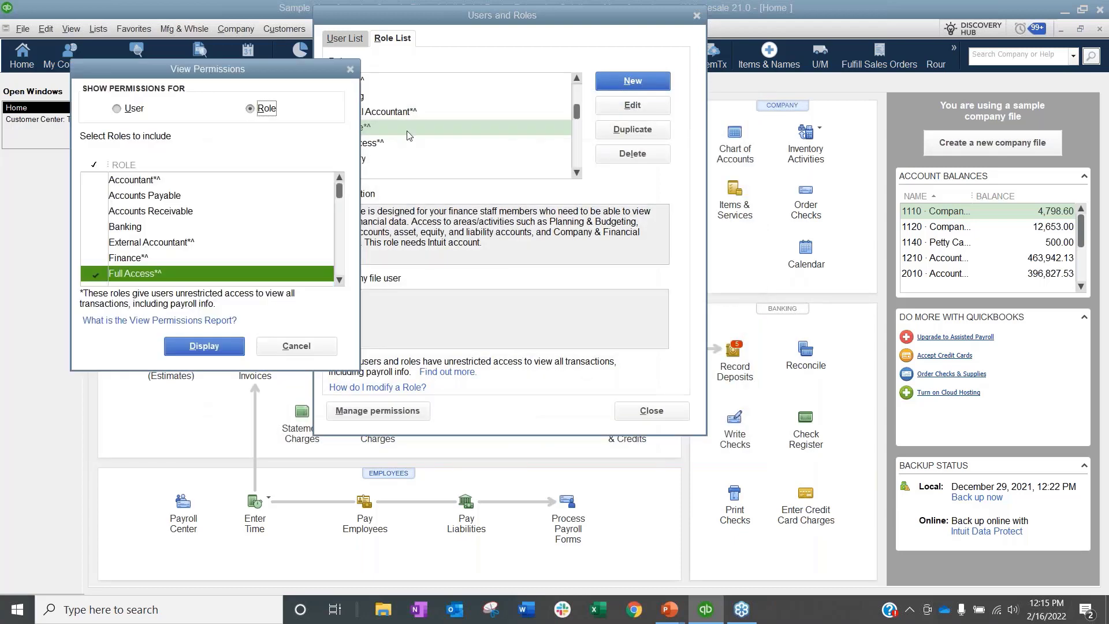
Step: Dismiss and reopen View Permissions, returning it to listing users
click(303, 348)
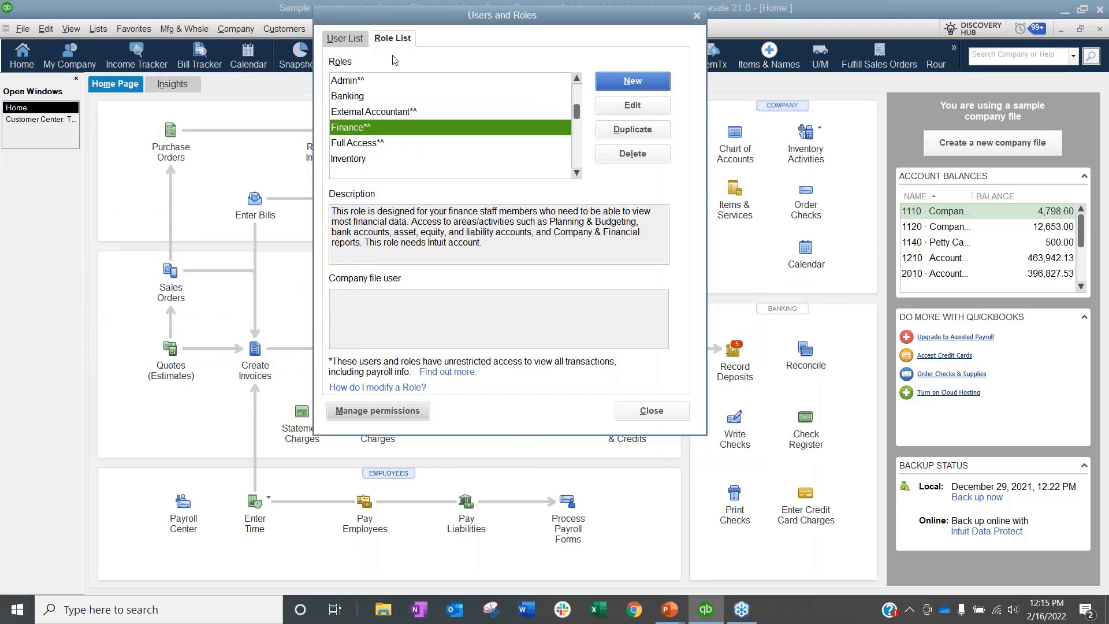
click(385, 416)
click(260, 104)
click(126, 104)
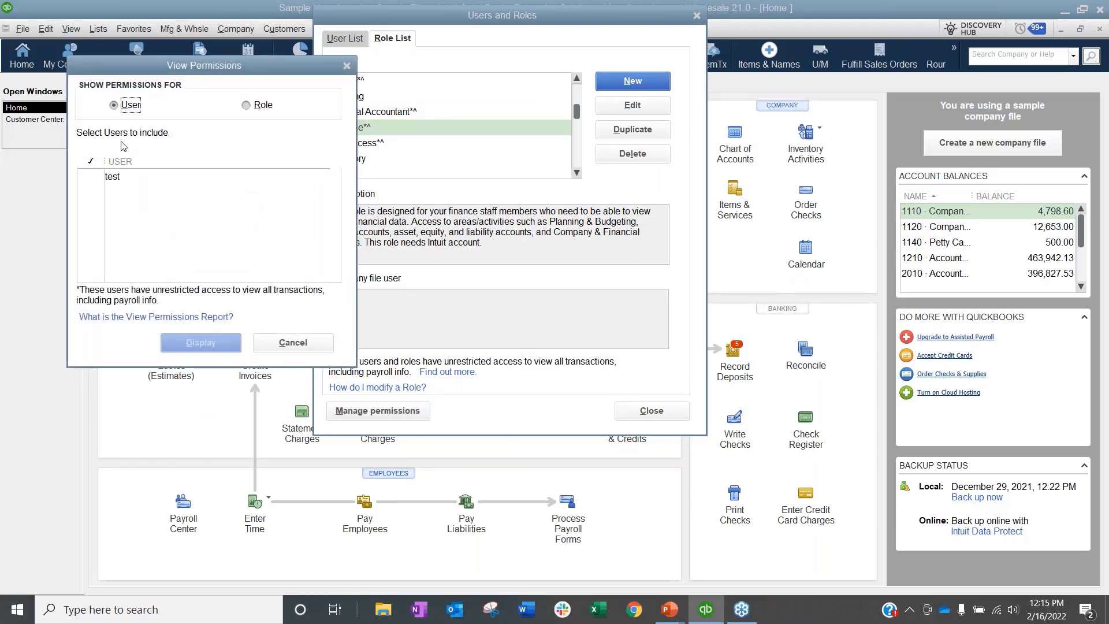
Step: Display user test's permissions report, close it, and dismiss View Permissions
click(98, 175)
click(201, 343)
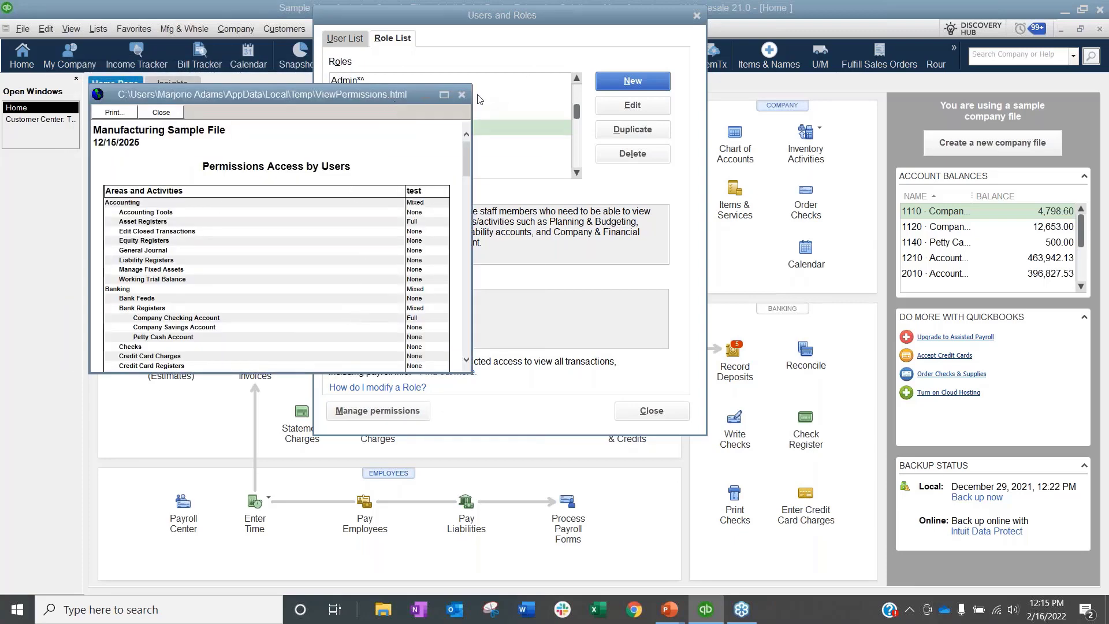
click(462, 95)
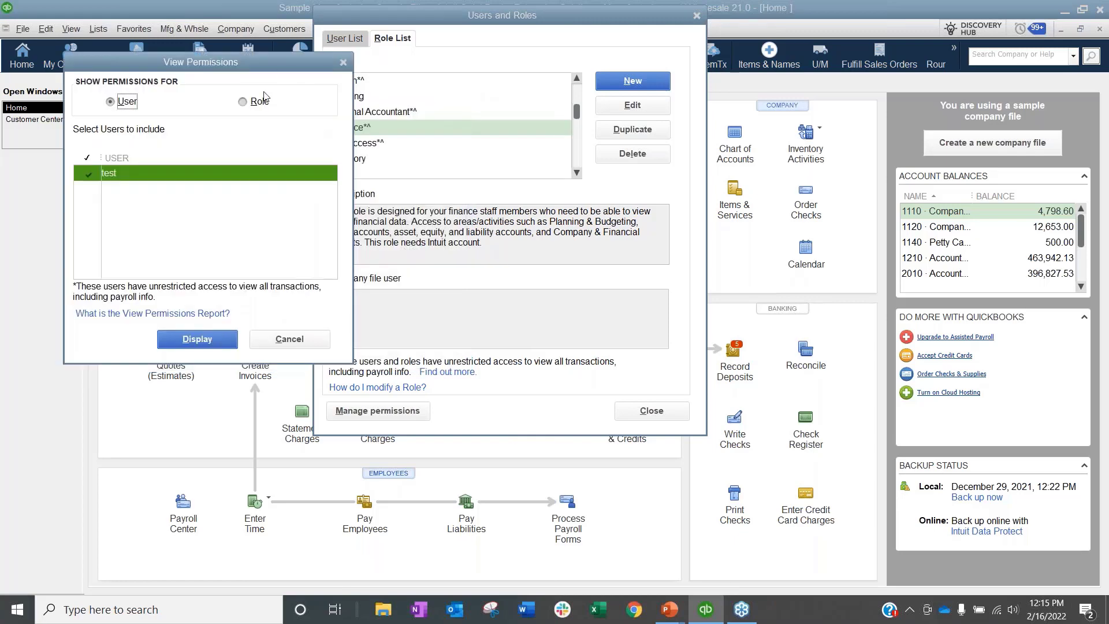
click(259, 101)
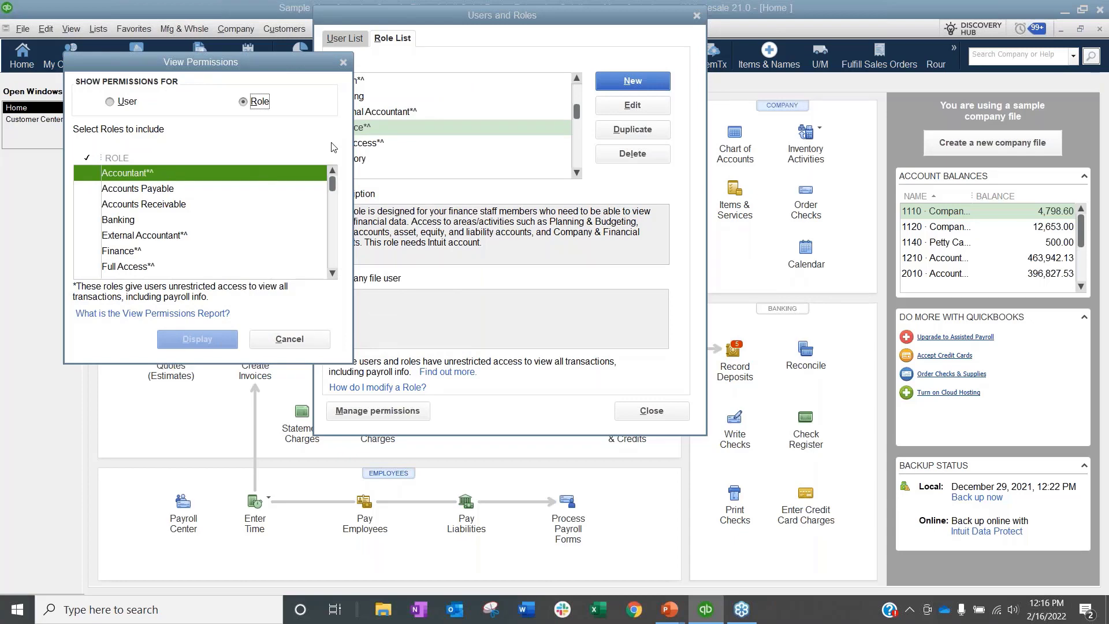
click(305, 340)
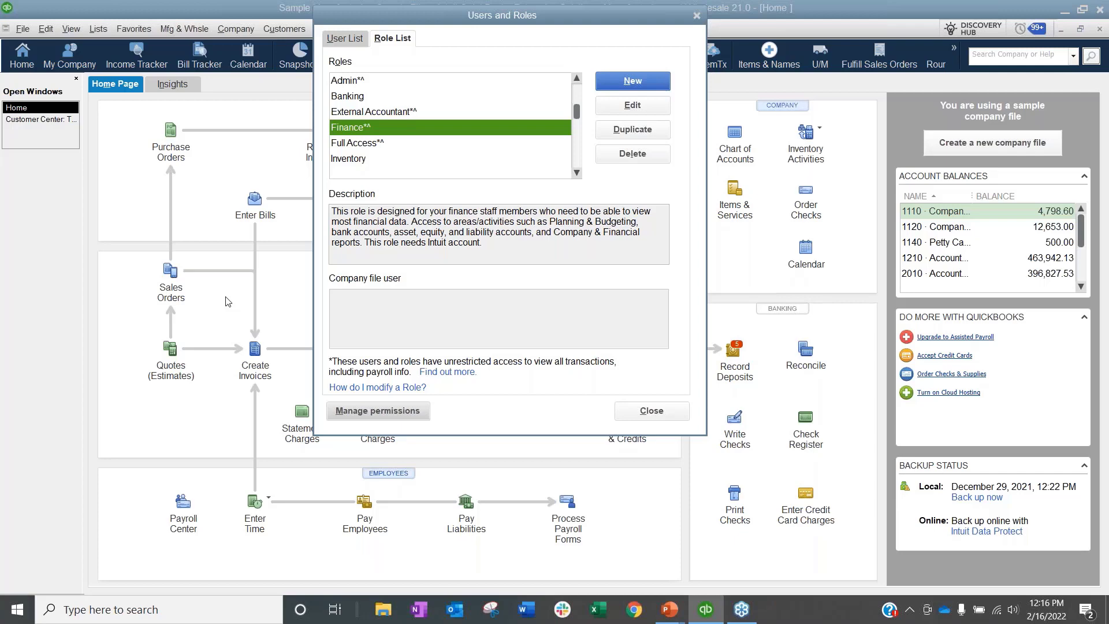
Step: Start a new role named AP Clerk, briefly expanding and collapsing the Accounting and Banking areas
click(635, 88)
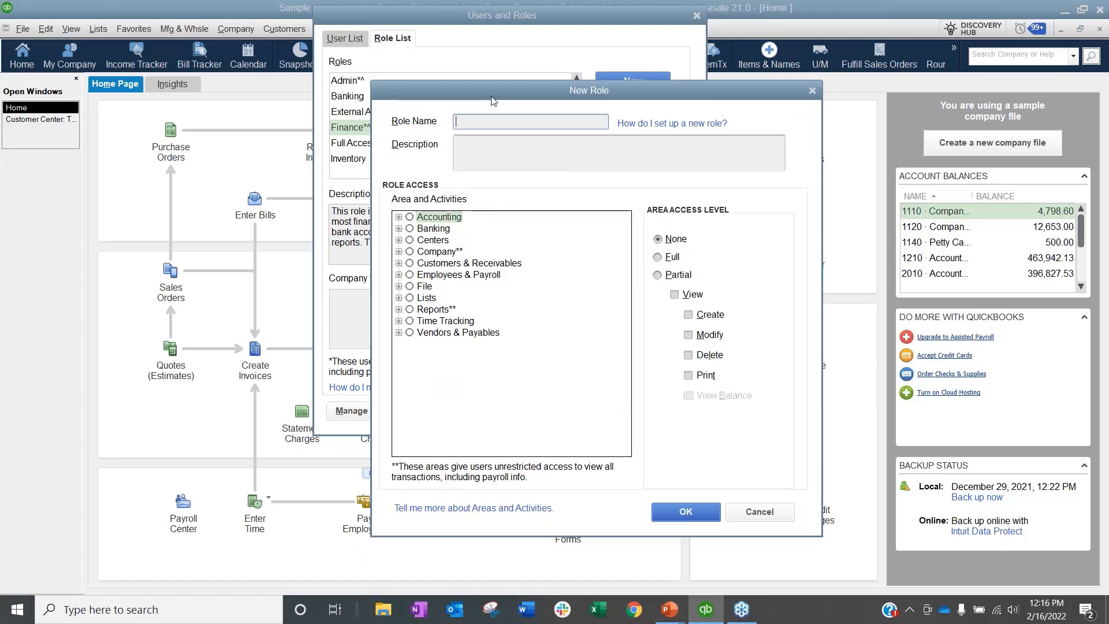
text(AP Clerk)
click(398, 217)
click(398, 217)
click(399, 229)
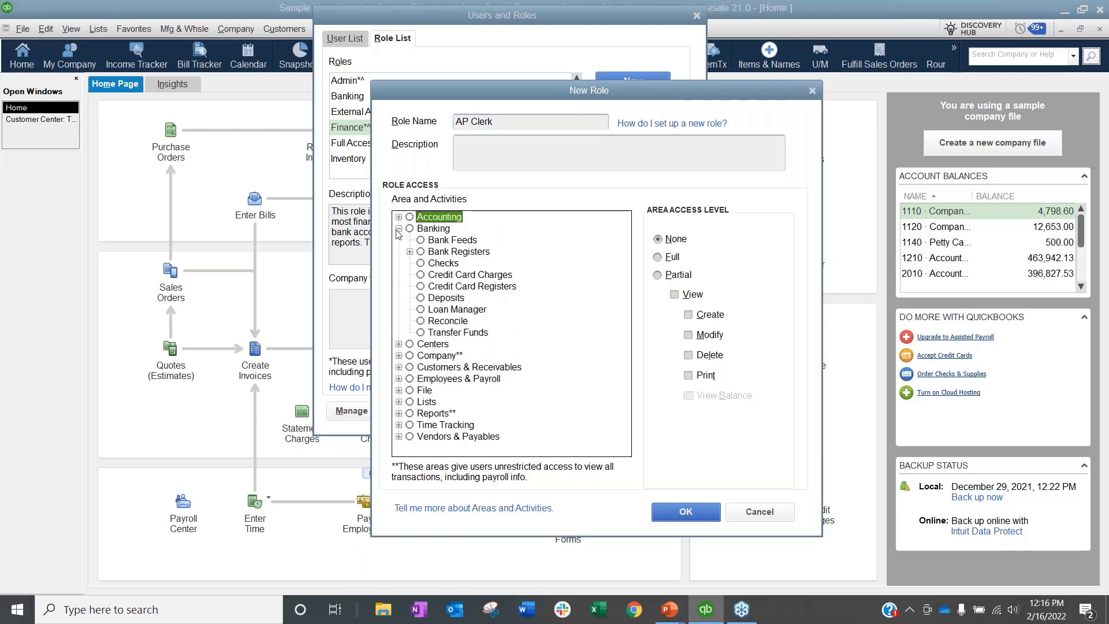
click(399, 229)
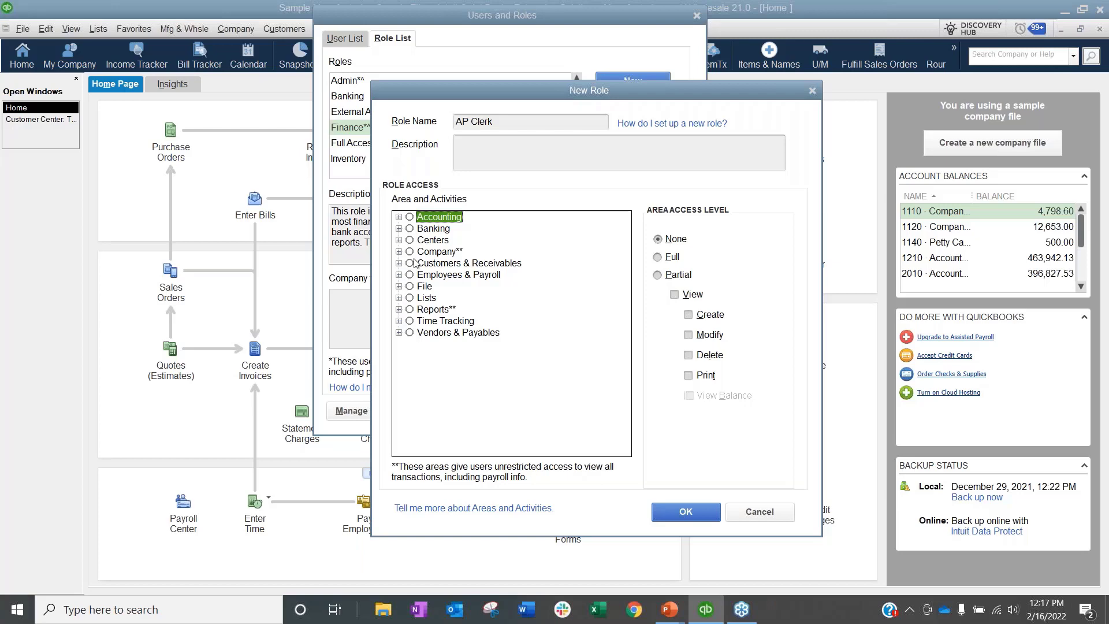
Step: Review the Accounting activities, then set General Journal to Partial access with View only
double_click(439, 218)
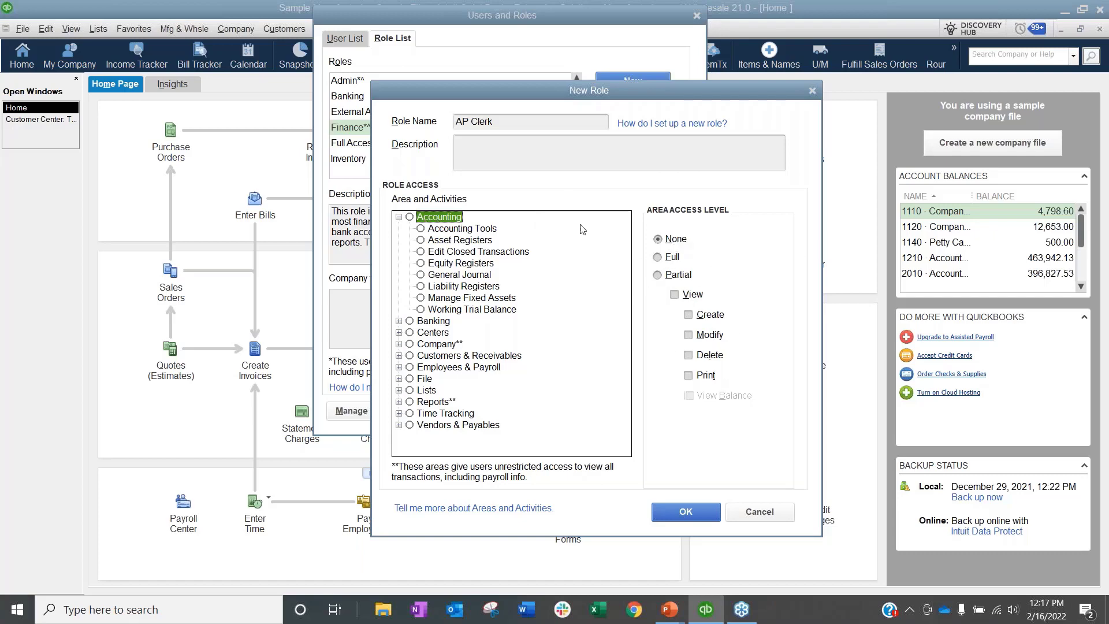
click(460, 230)
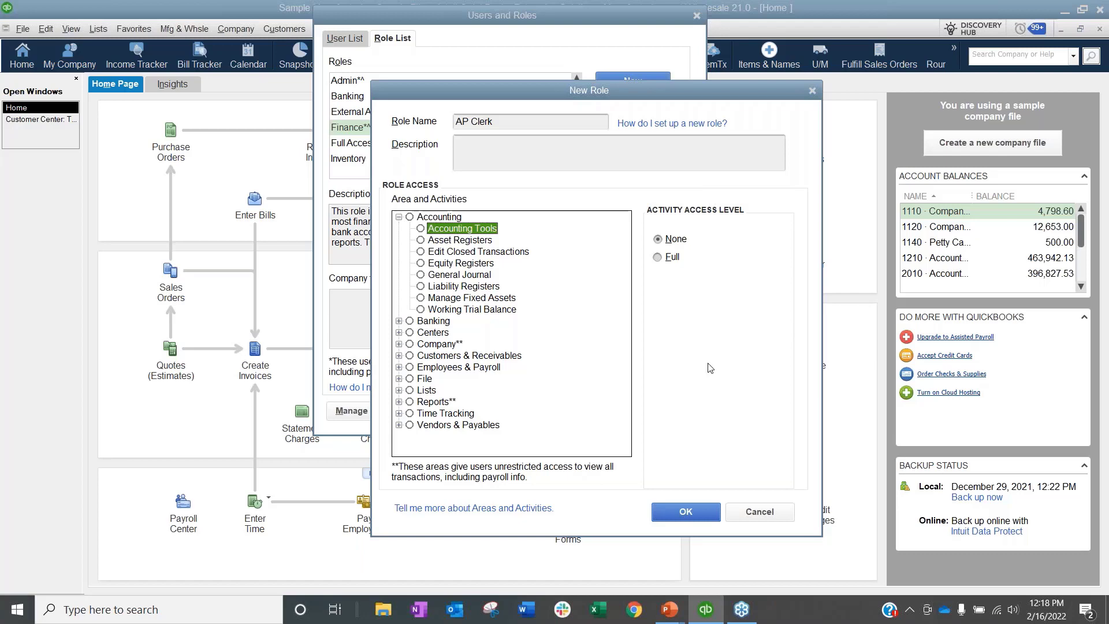
click(444, 239)
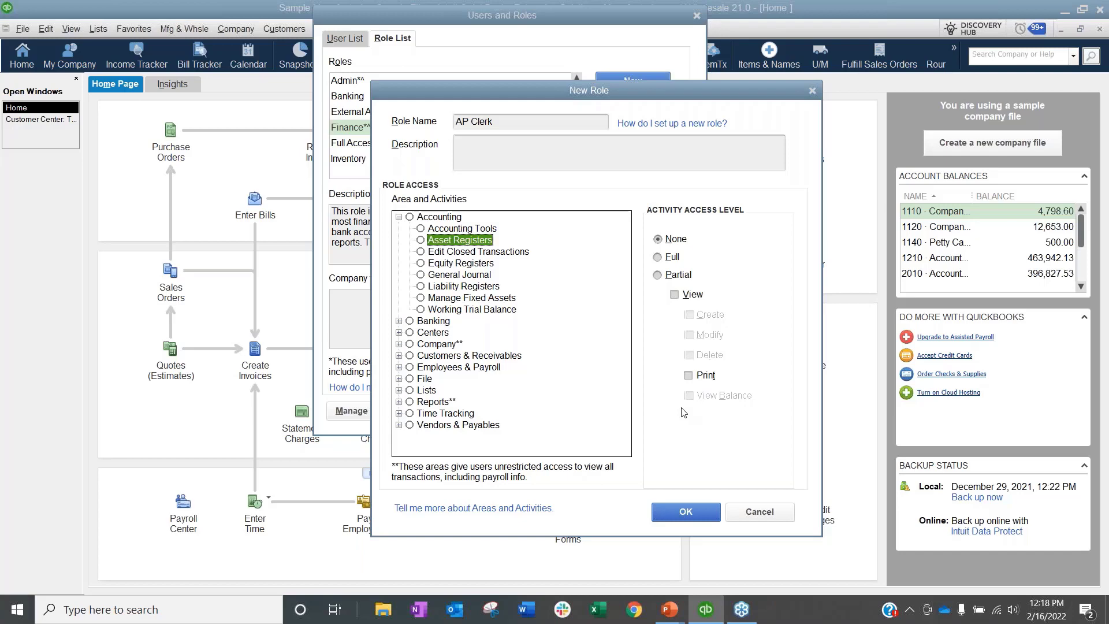
click(495, 253)
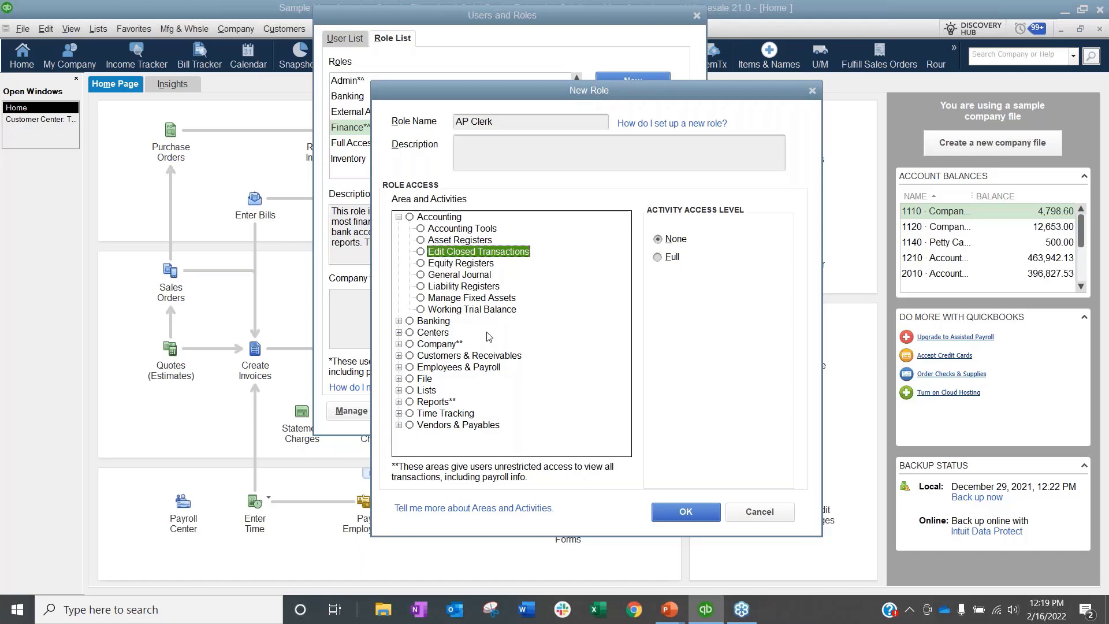
click(446, 264)
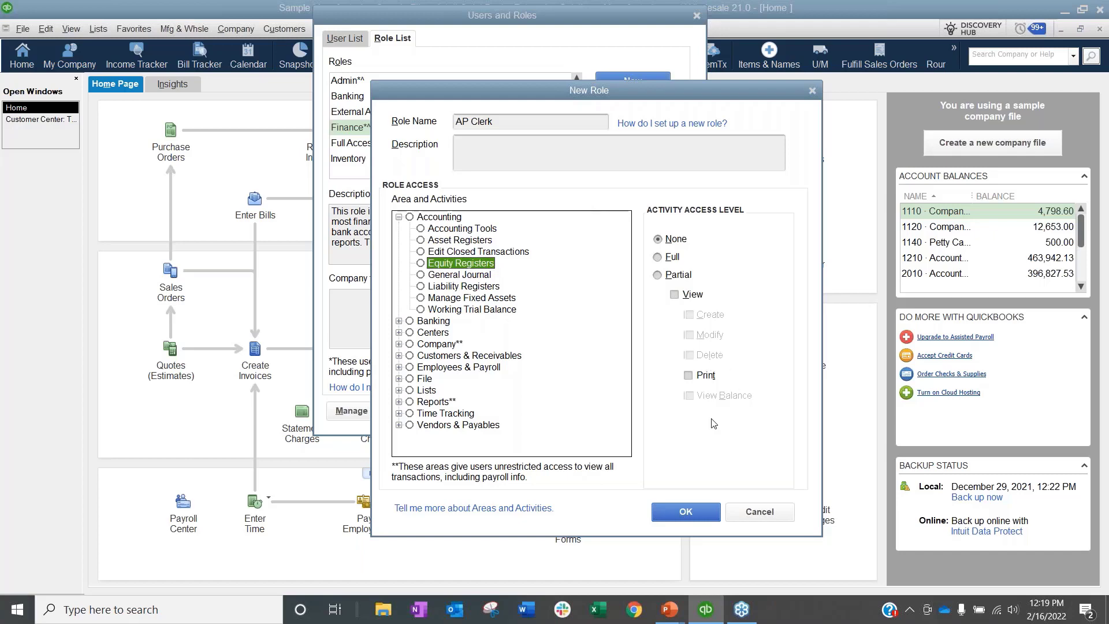
click(465, 275)
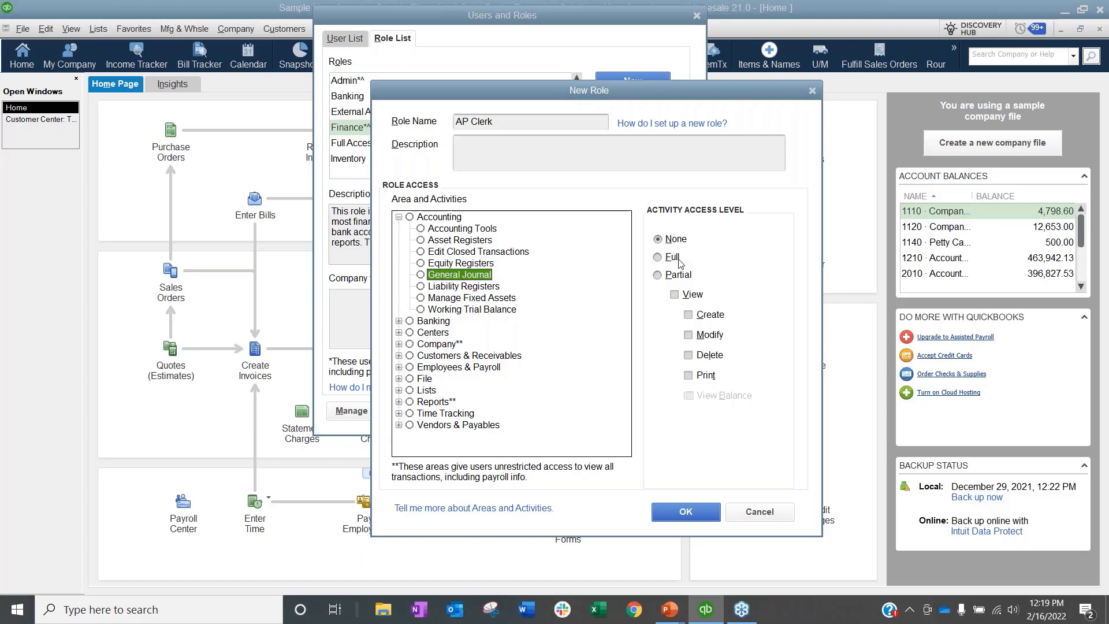
click(679, 275)
click(685, 295)
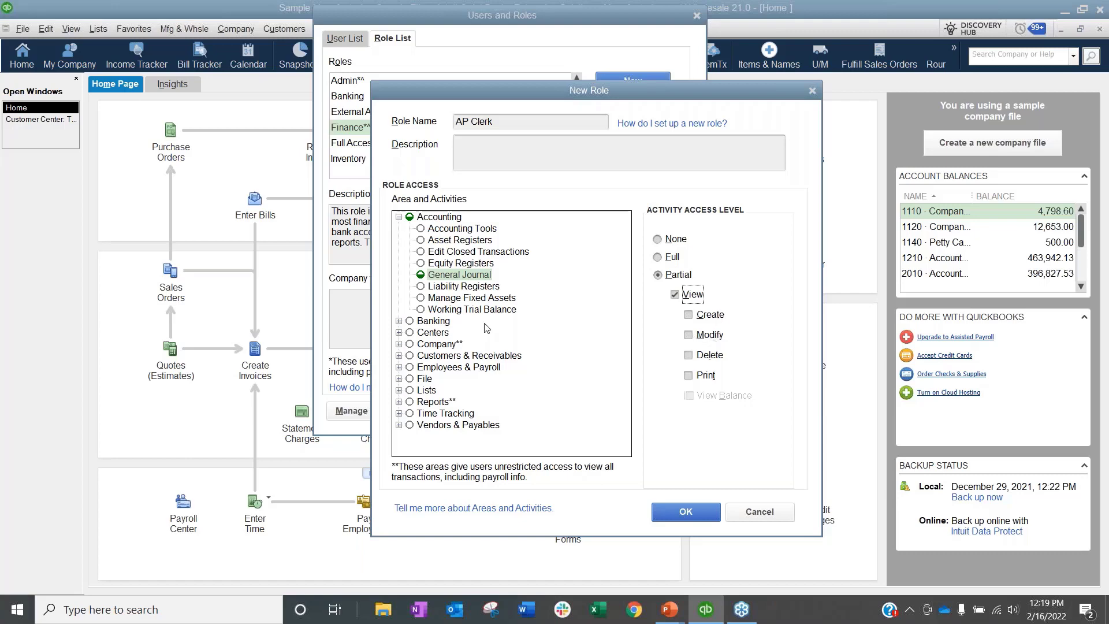
Step: Tick Create so the AP Clerk role can also make General Journal entries
click(705, 316)
click(457, 242)
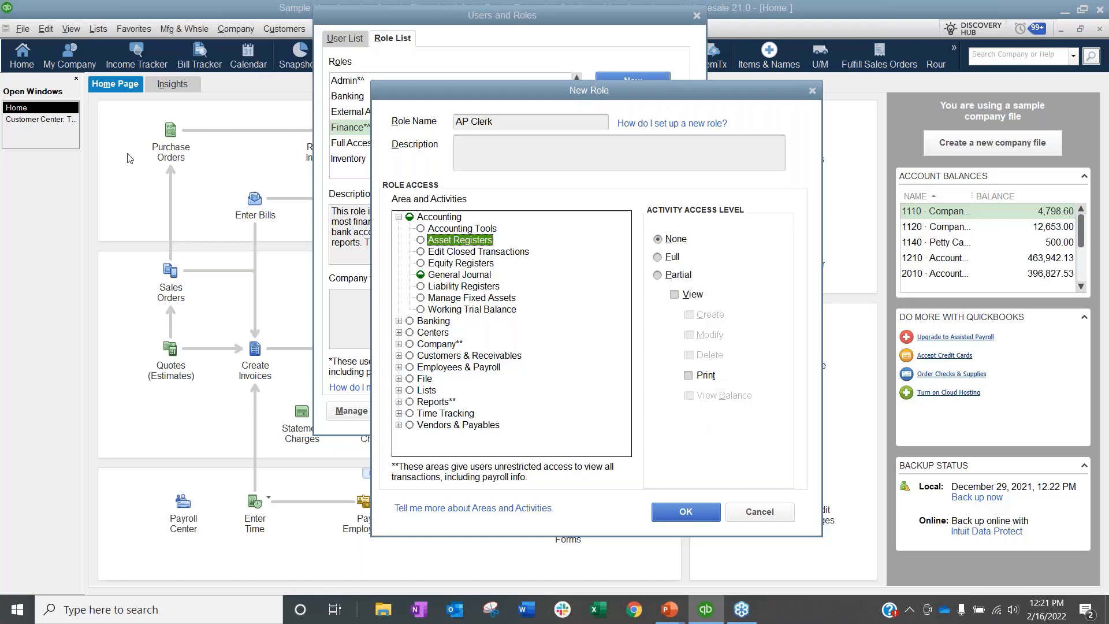
click(454, 288)
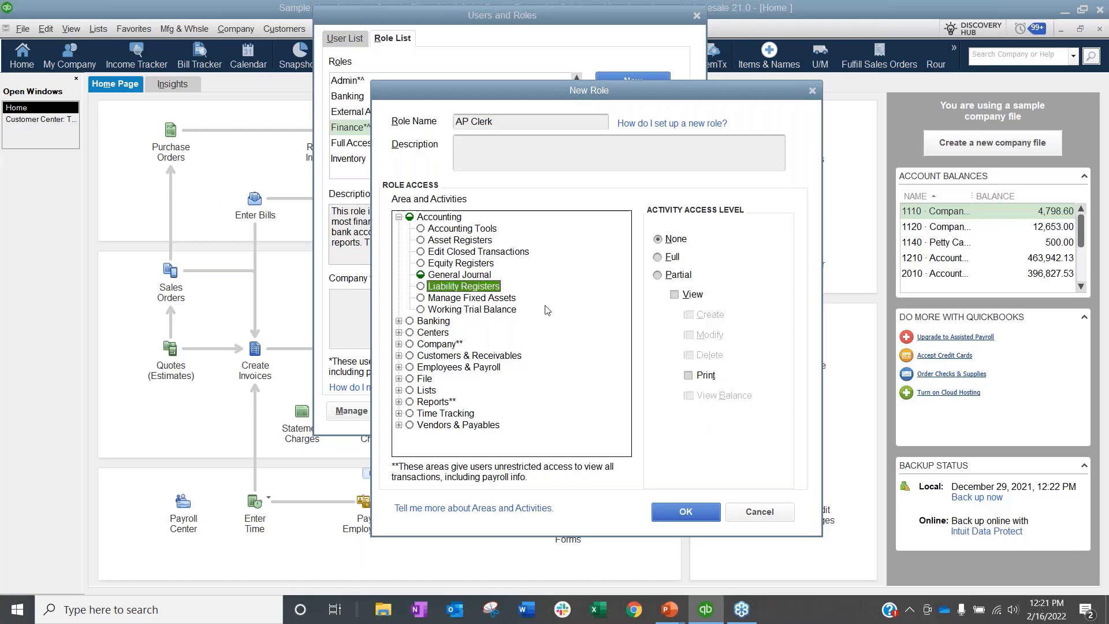
click(485, 300)
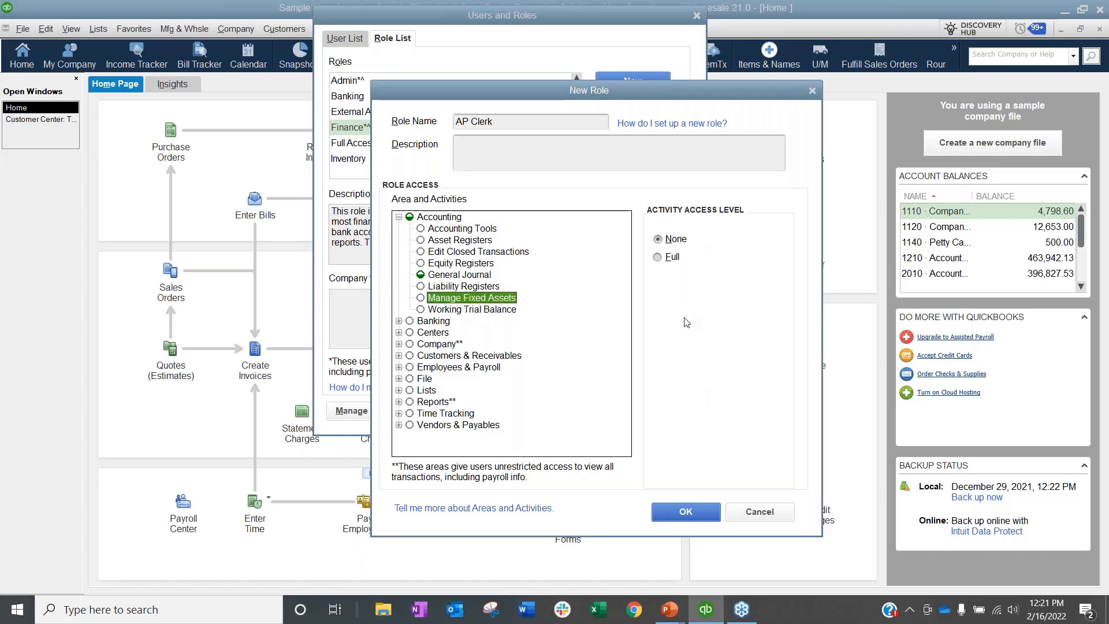
click(443, 309)
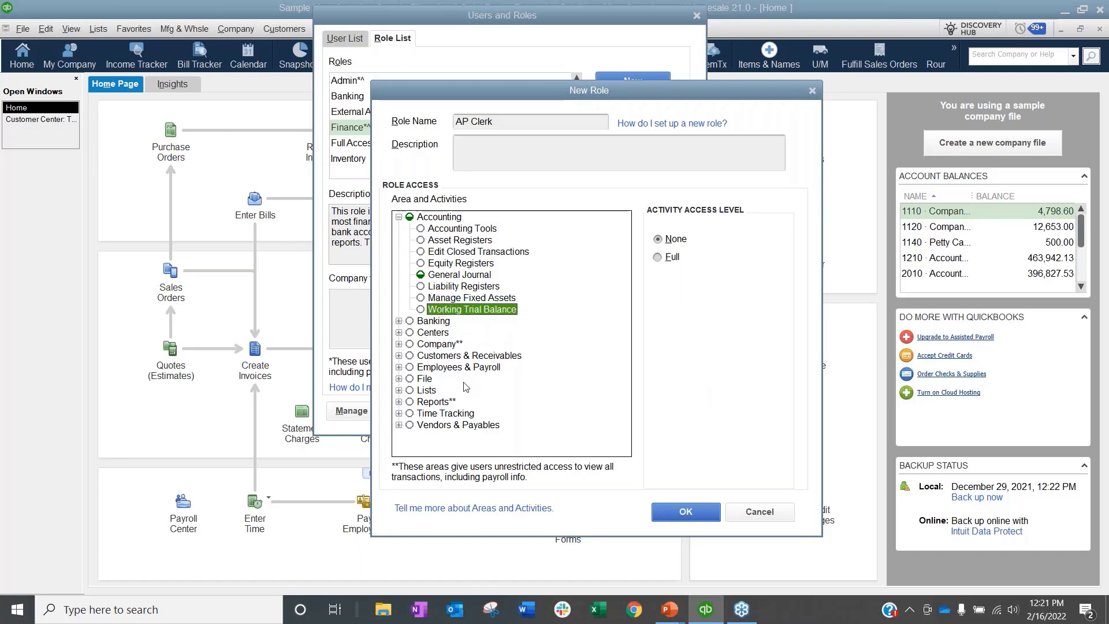
Step: Remove General Journal access, then select Company Checking Account under Banking > Bank Registers
click(460, 274)
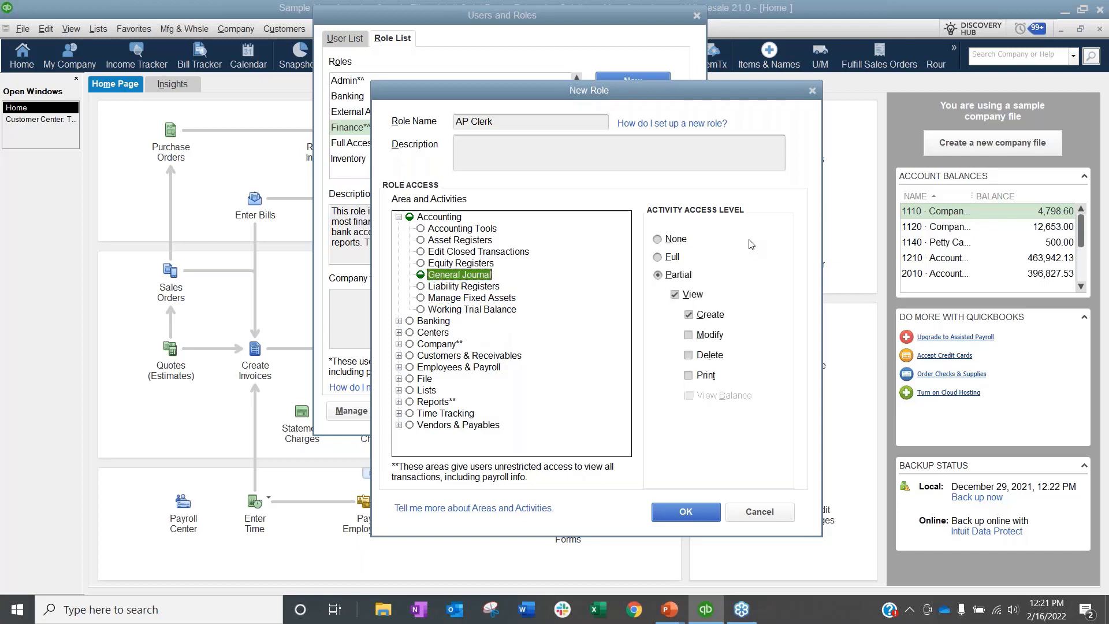
click(673, 240)
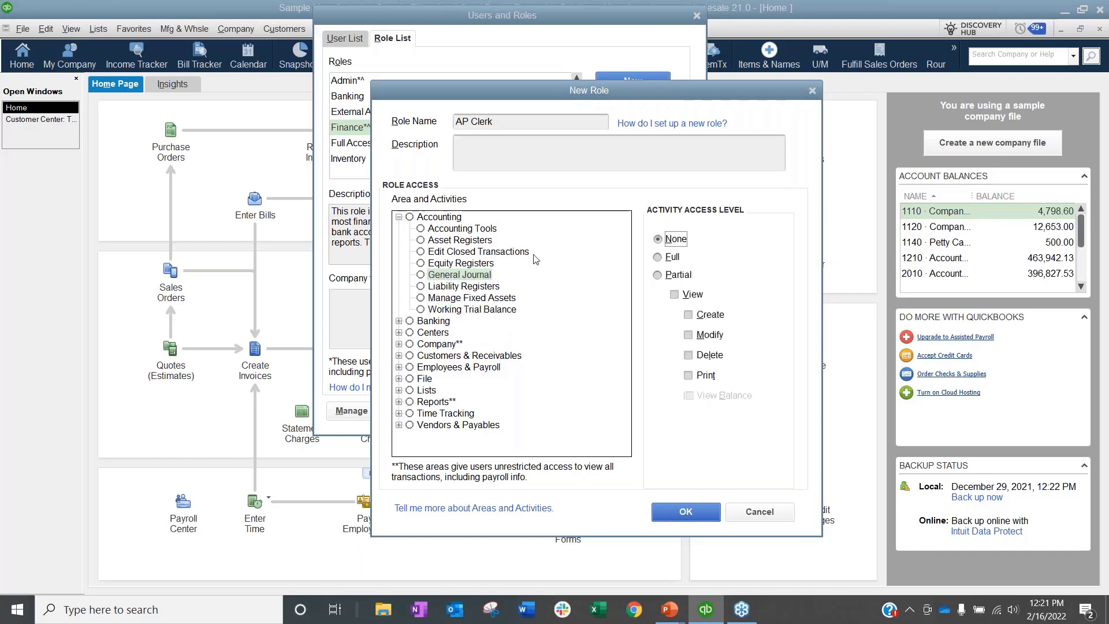
click(399, 322)
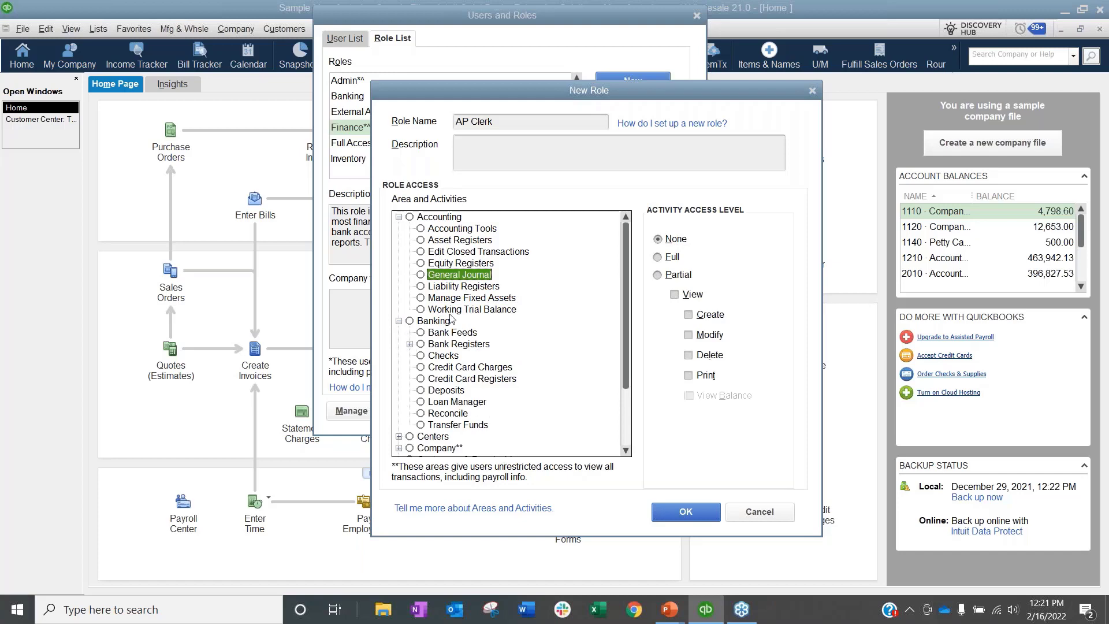
click(410, 343)
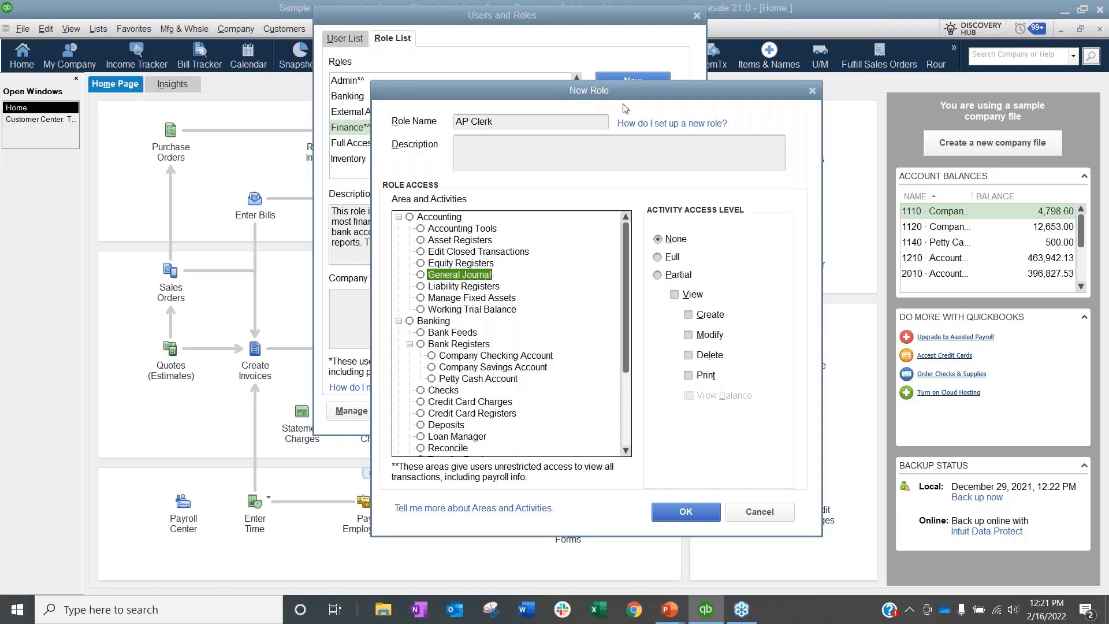
click(489, 357)
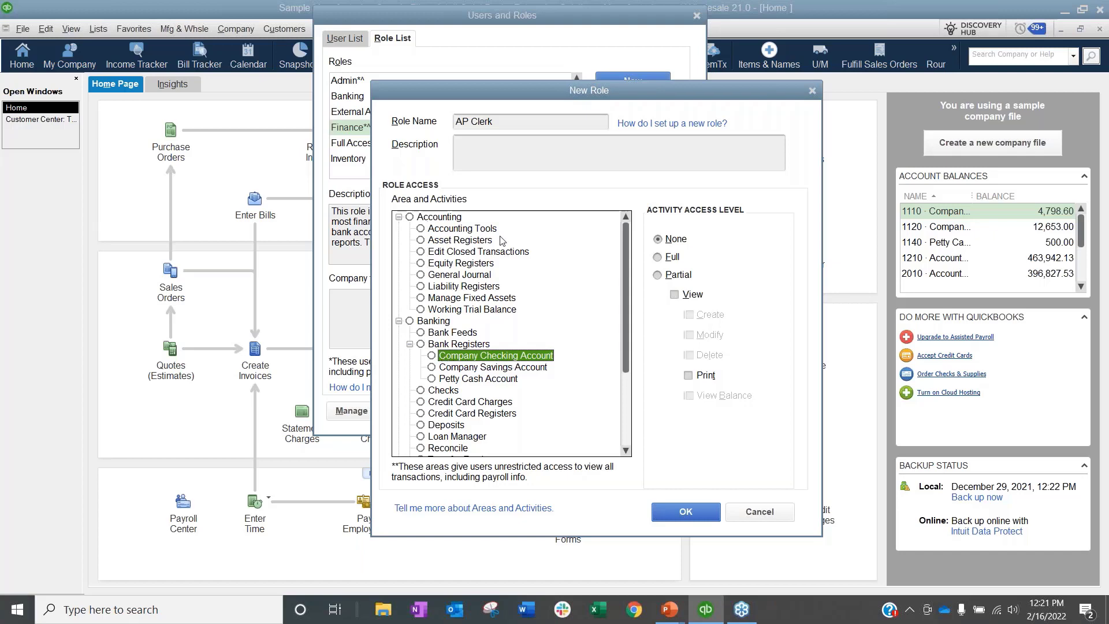
click(454, 240)
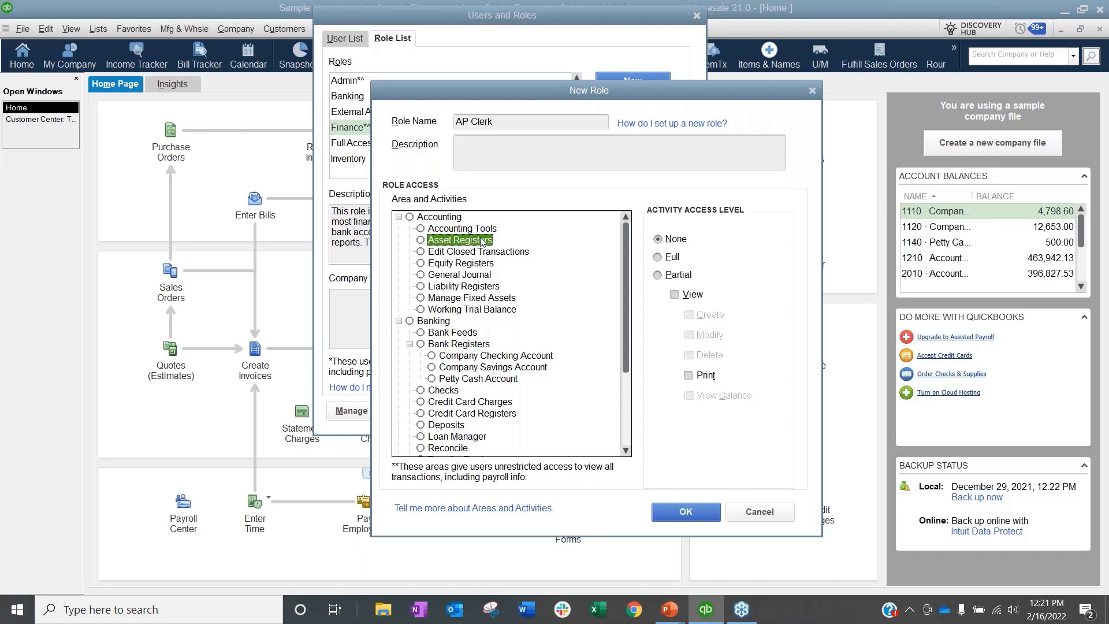
click(445, 356)
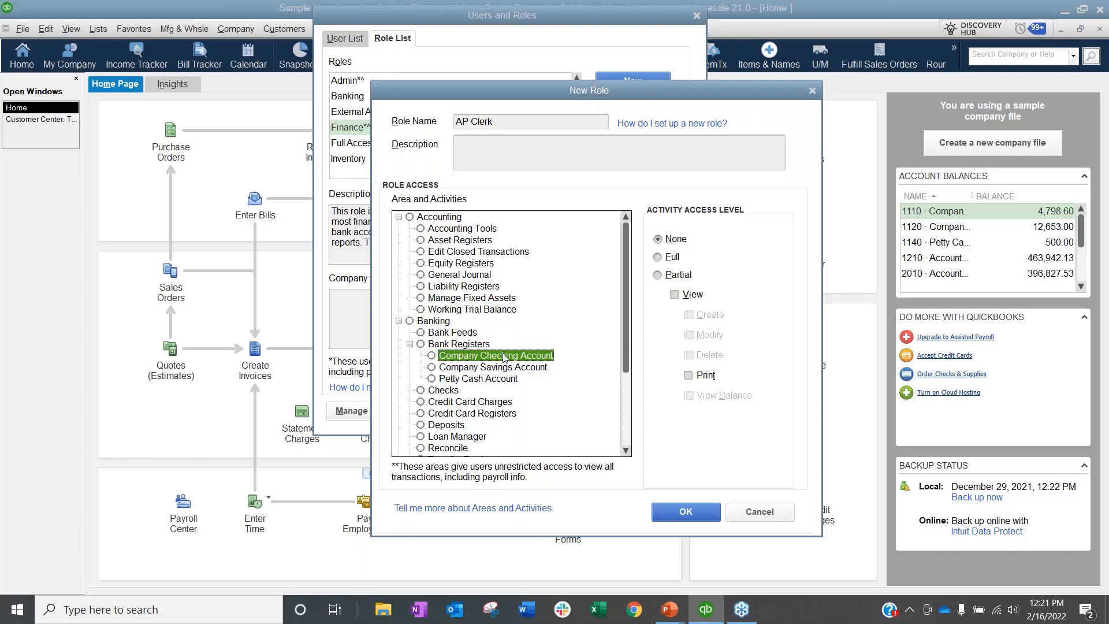
Step: Give Company Checking Account and Asset Registers partial view-only access, then save the AP Clerk role
click(686, 296)
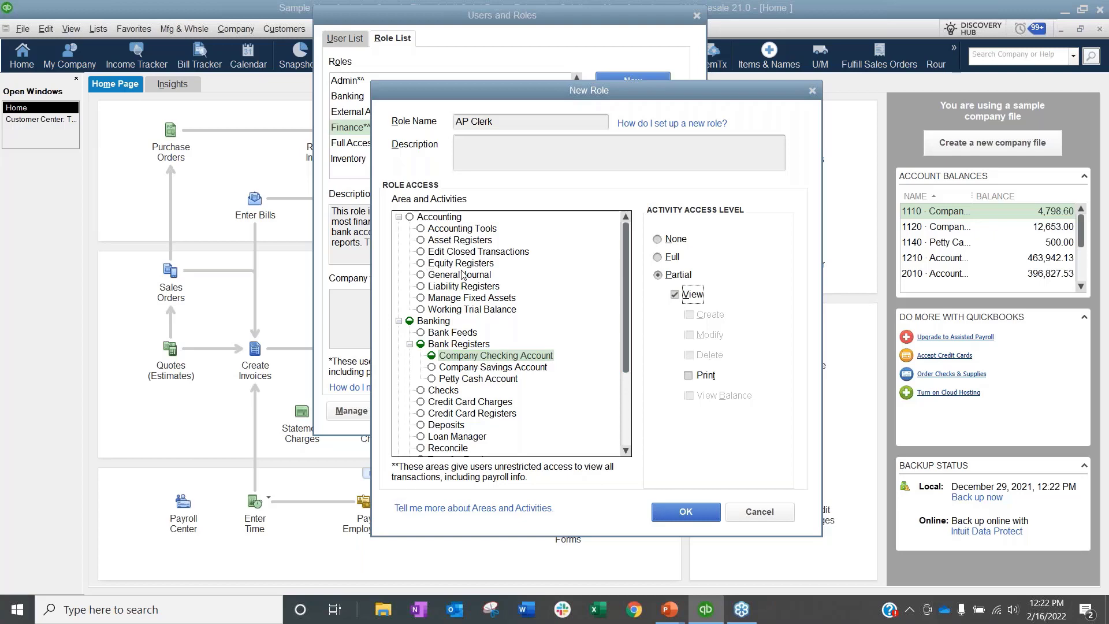
click(467, 229)
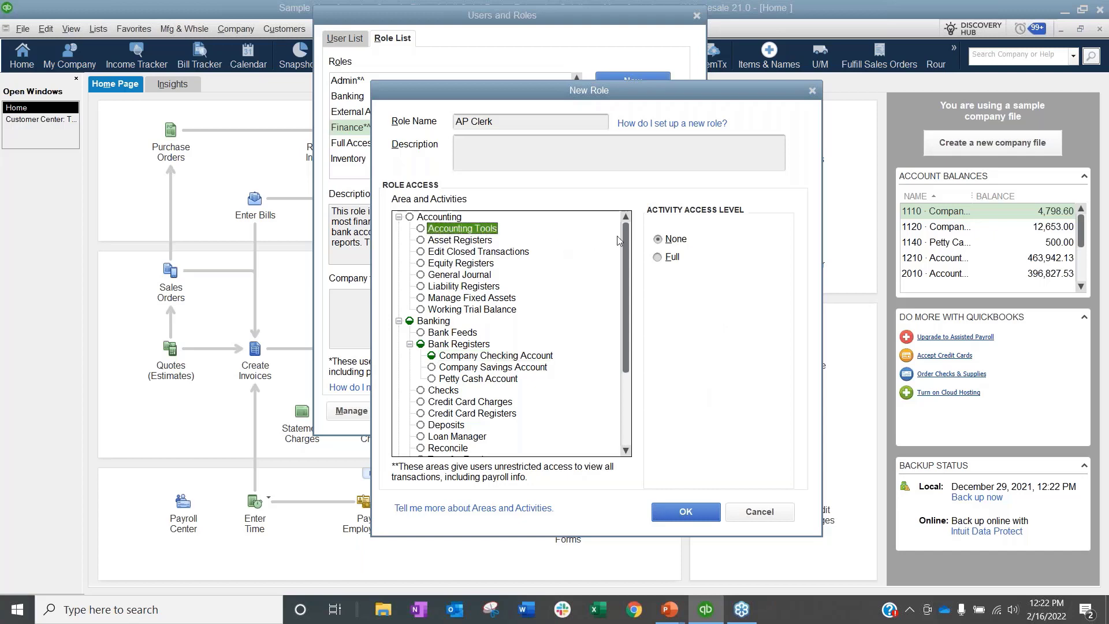
key(Down)
key(Down)
click(477, 242)
key(alt+p)
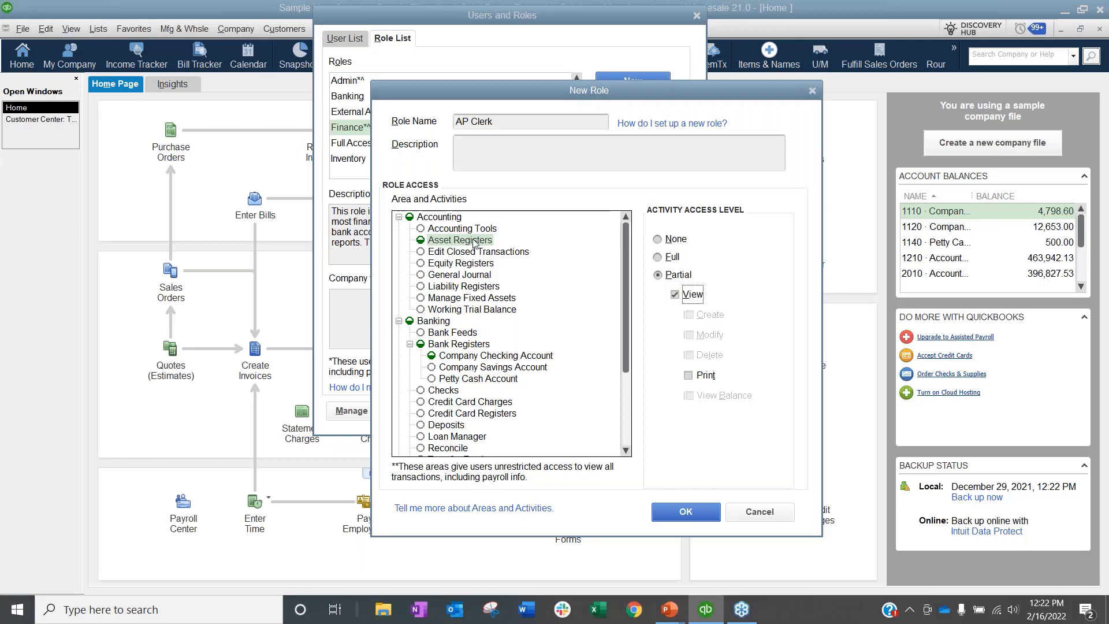
click(686, 512)
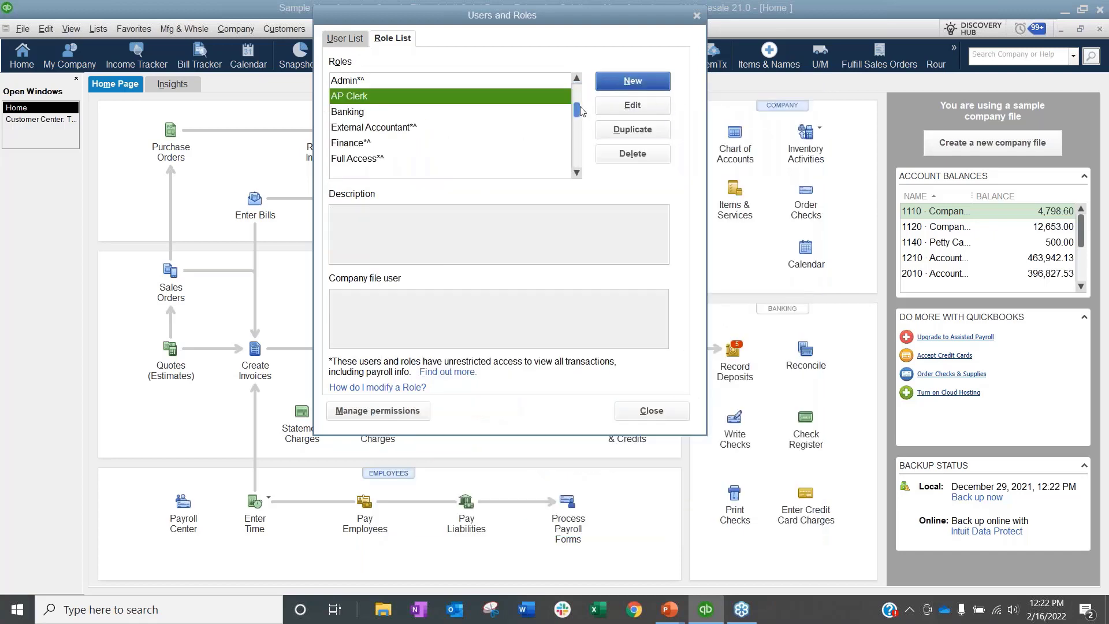
Step: Edit the TEST ITEMS role and set Customer Center access to None, confirming the override
drag(577, 110, 577, 183)
click(359, 127)
click(633, 104)
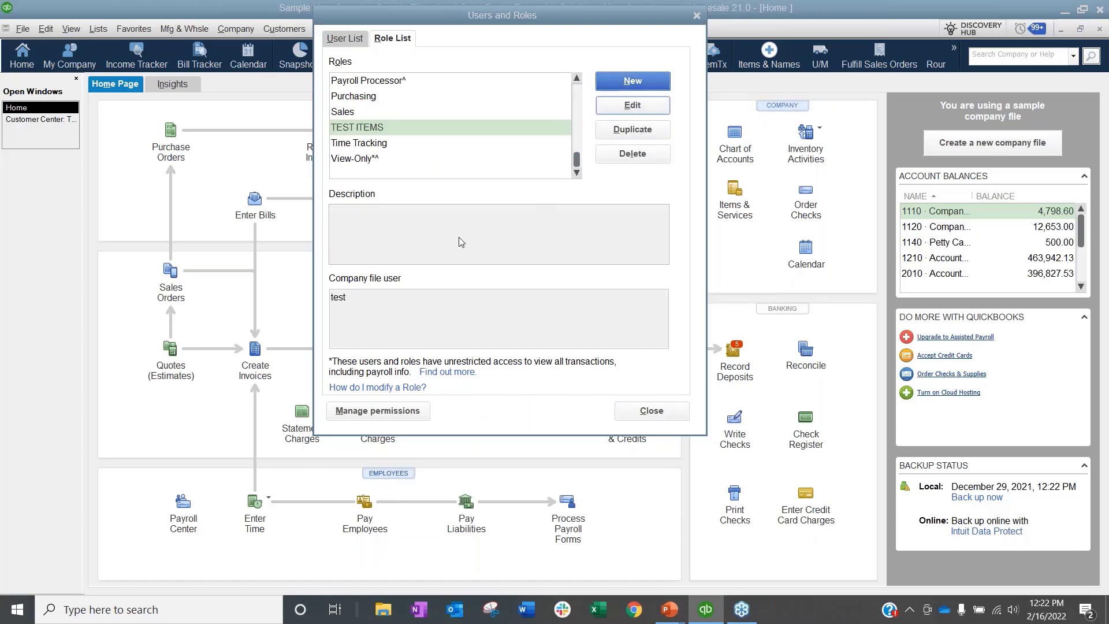
click(404, 220)
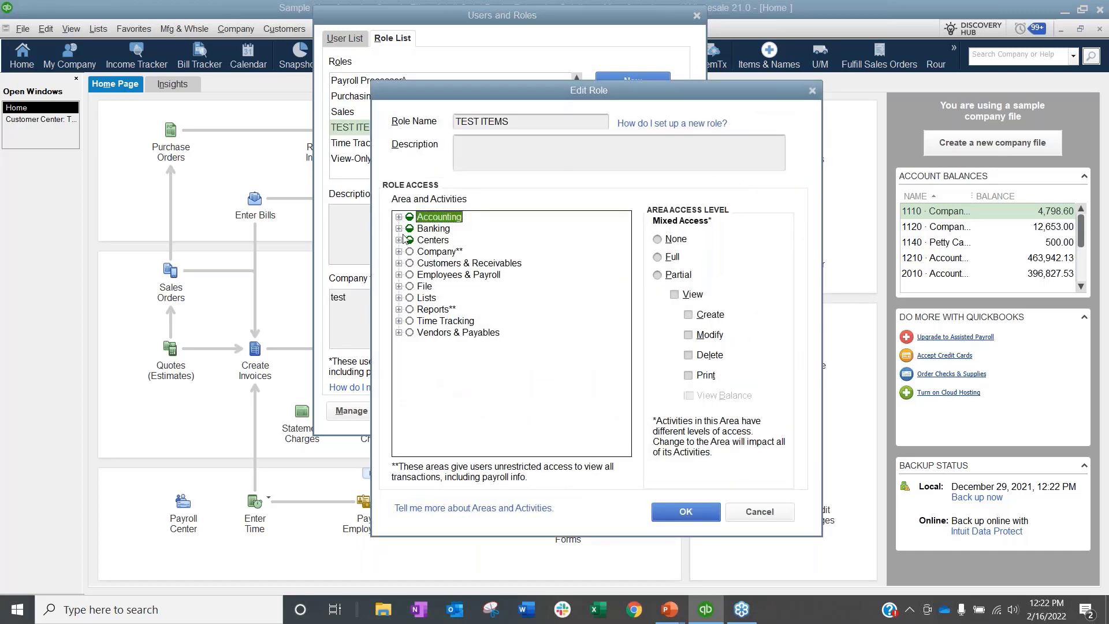
click(400, 240)
click(462, 251)
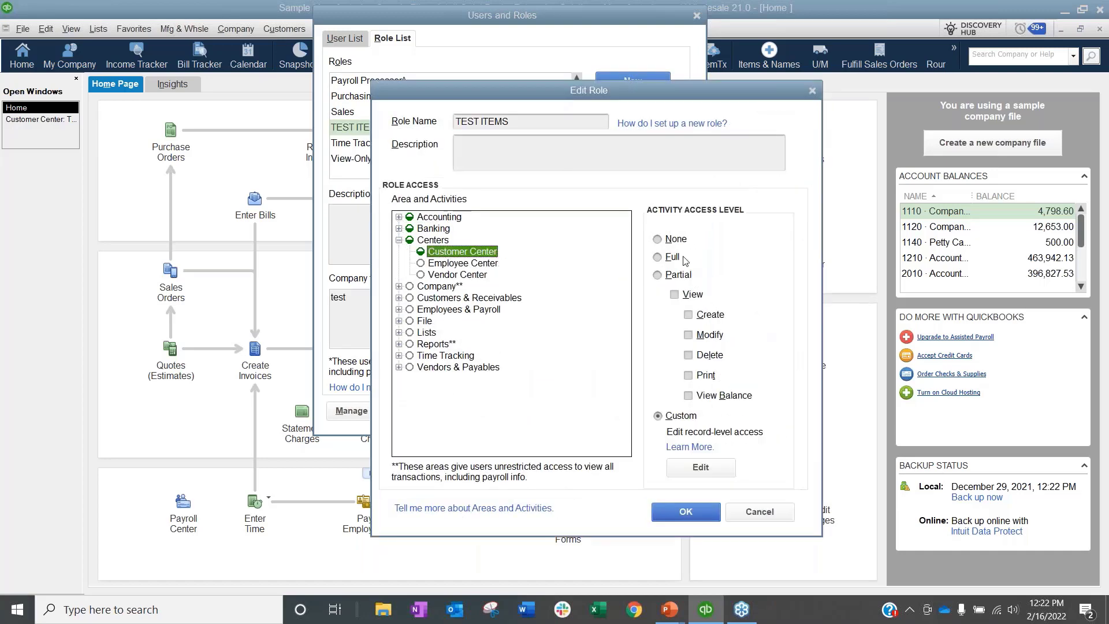
click(672, 240)
click(528, 197)
Step: Save the TEST ITEMS role changes and close the Users and Roles window
click(433, 228)
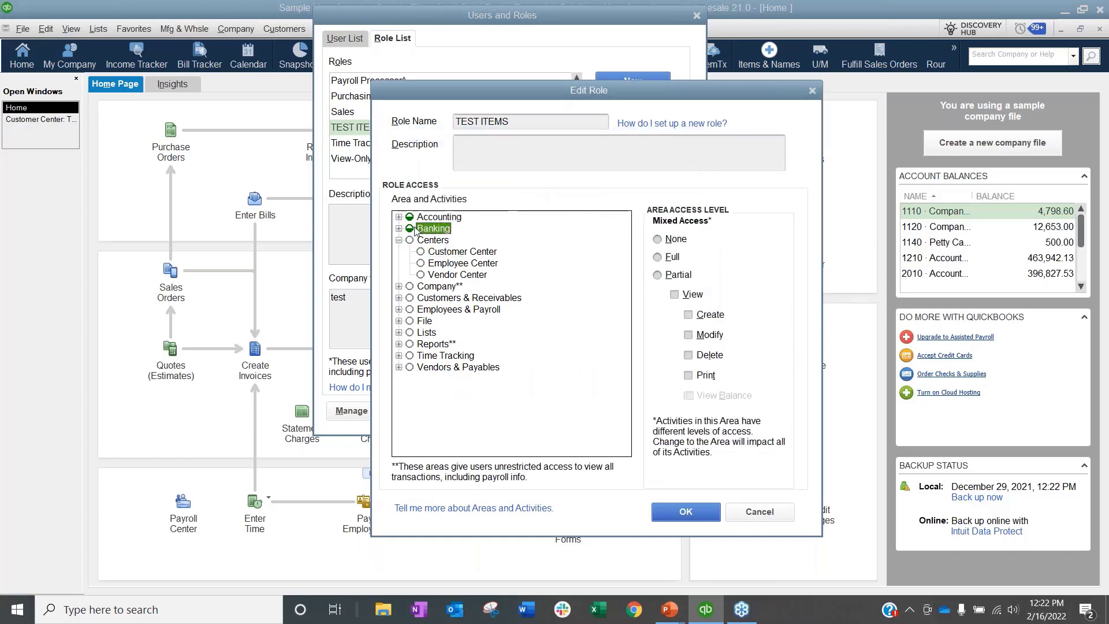
click(399, 229)
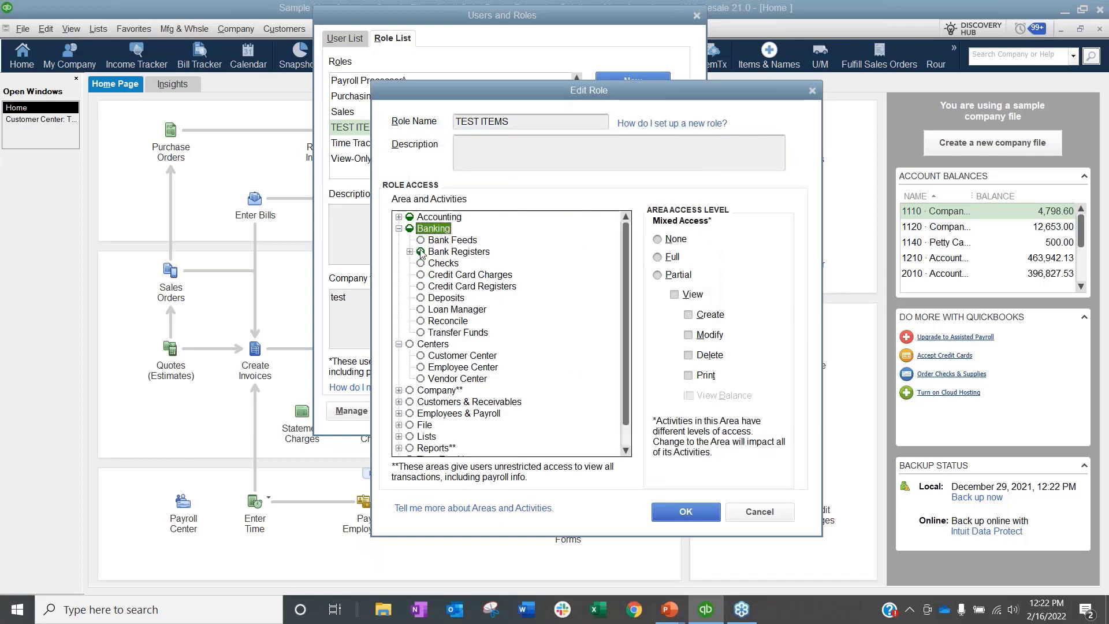
click(409, 251)
click(399, 217)
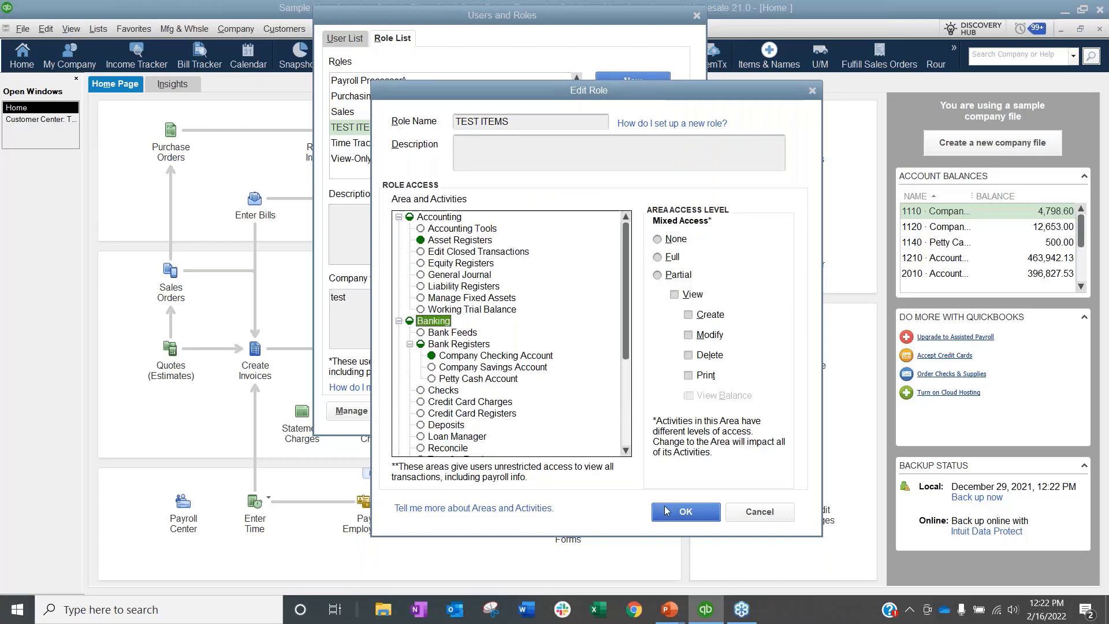
click(686, 511)
click(650, 477)
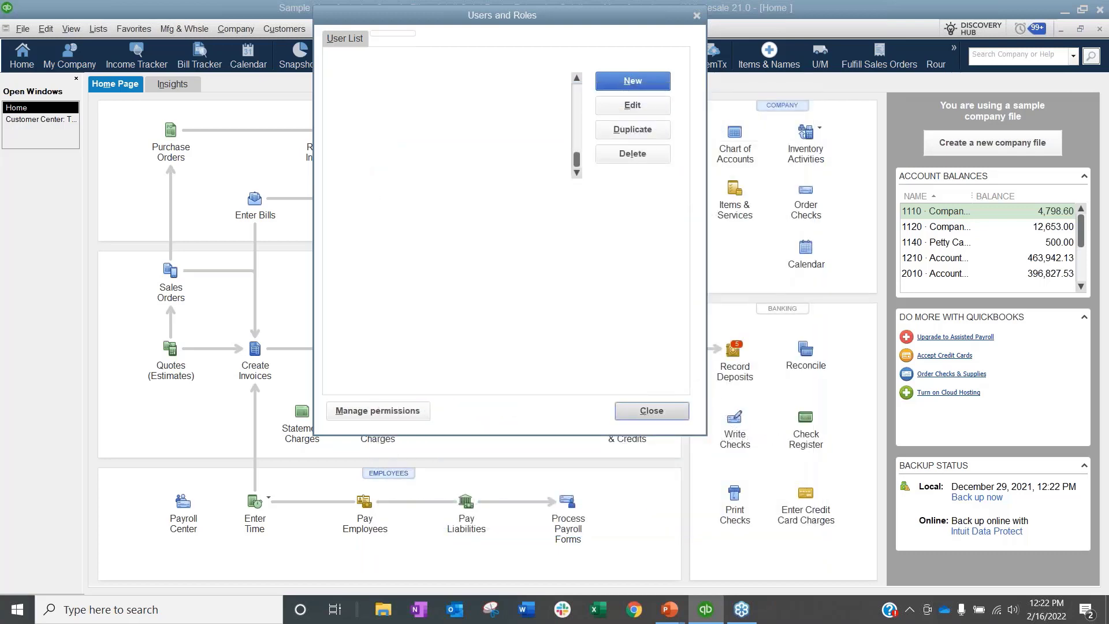
click(23, 28)
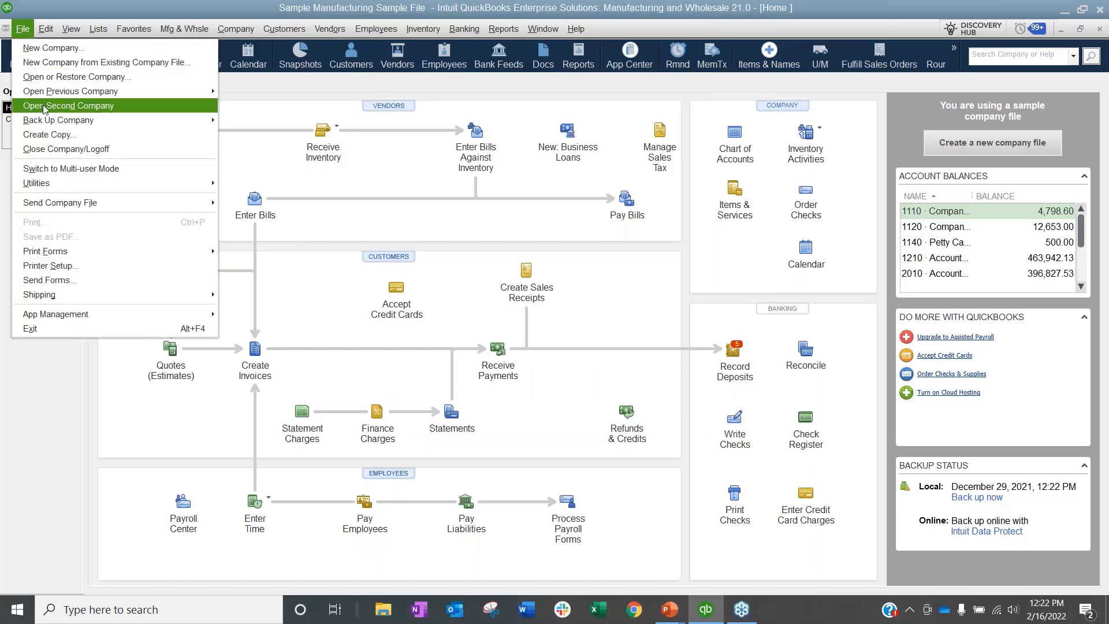
Step: Log off, then reopen the sample manufacturing company signed in as the test user
click(57, 149)
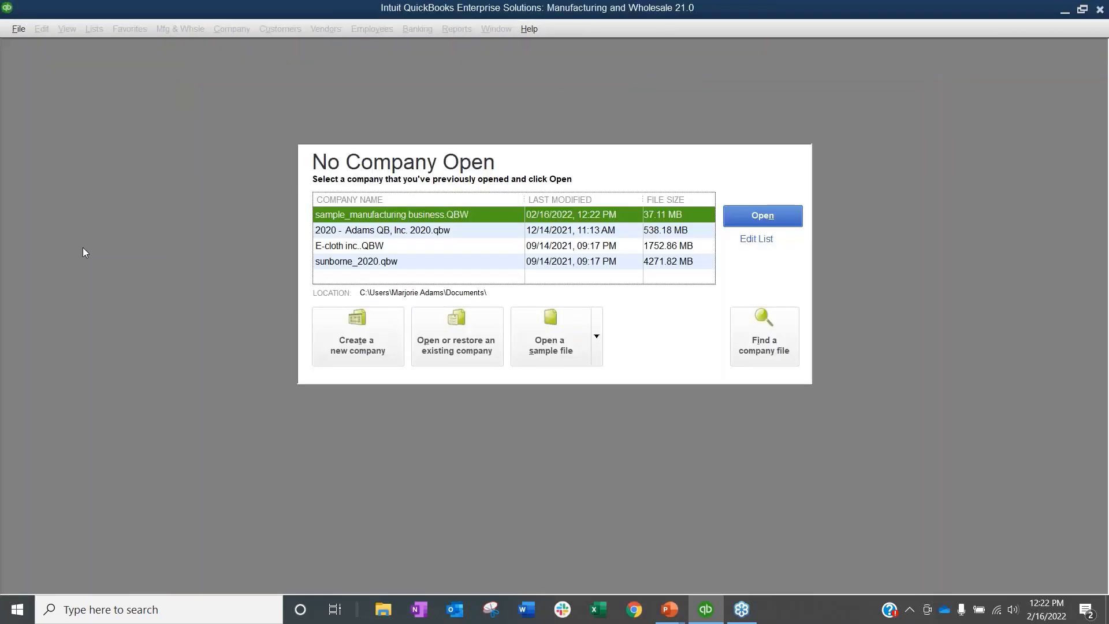
click(13, 29)
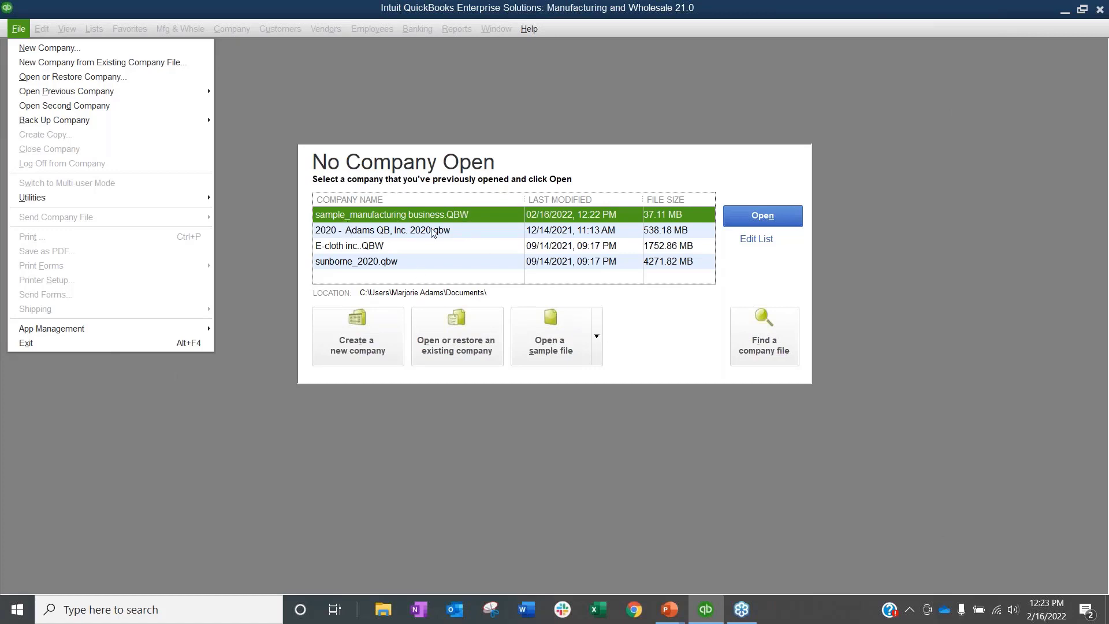
click(414, 223)
double_click(415, 225)
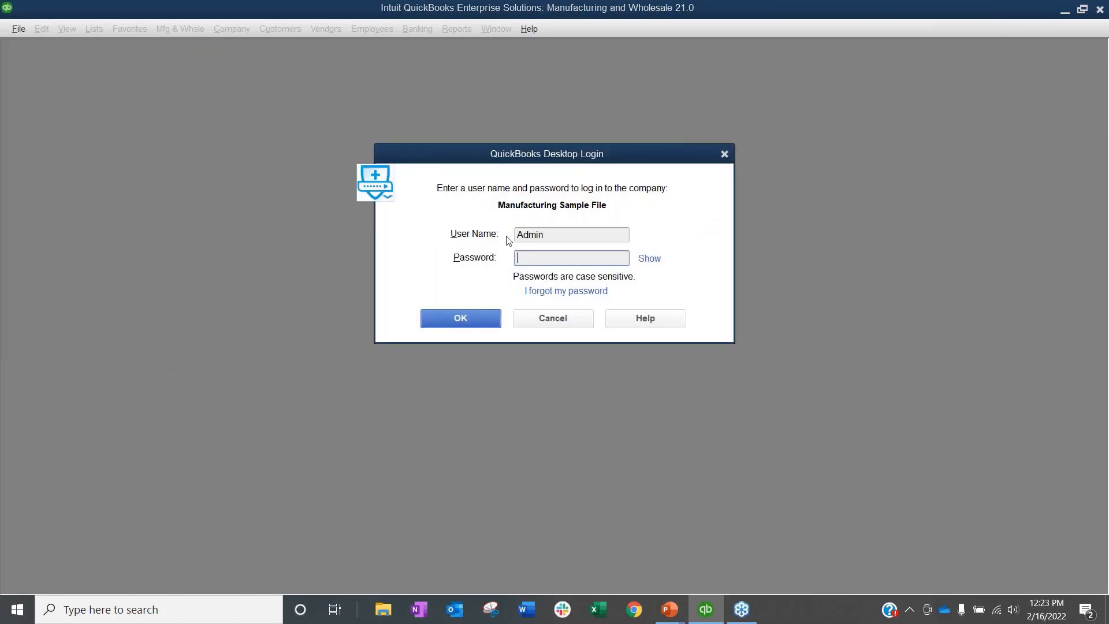
key(shift+Tab)
text(test)
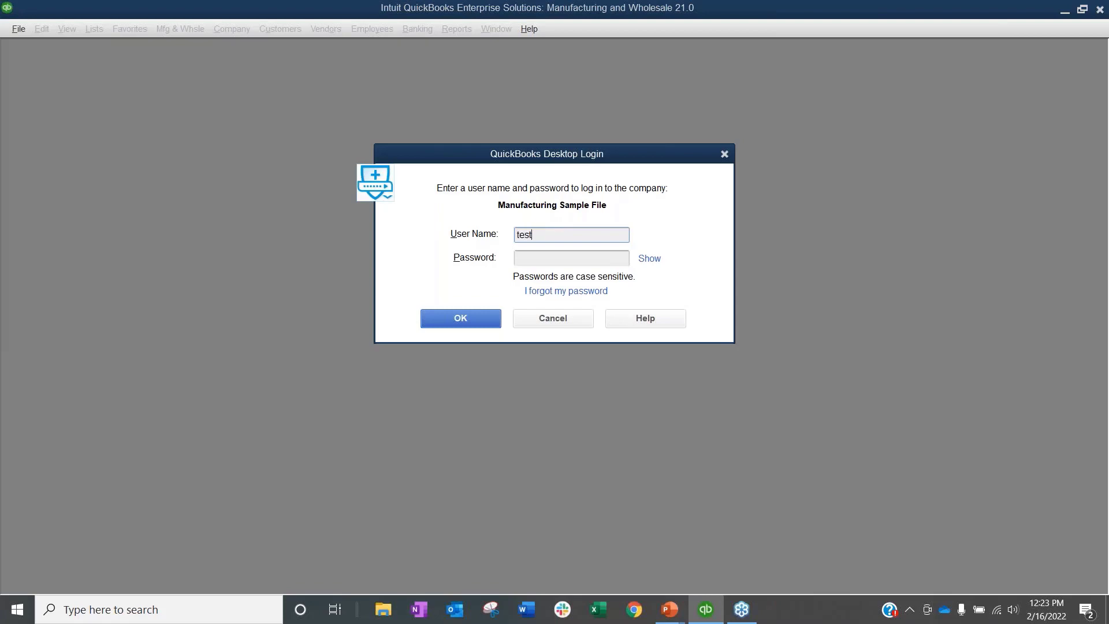
key(Tab)
click(455, 321)
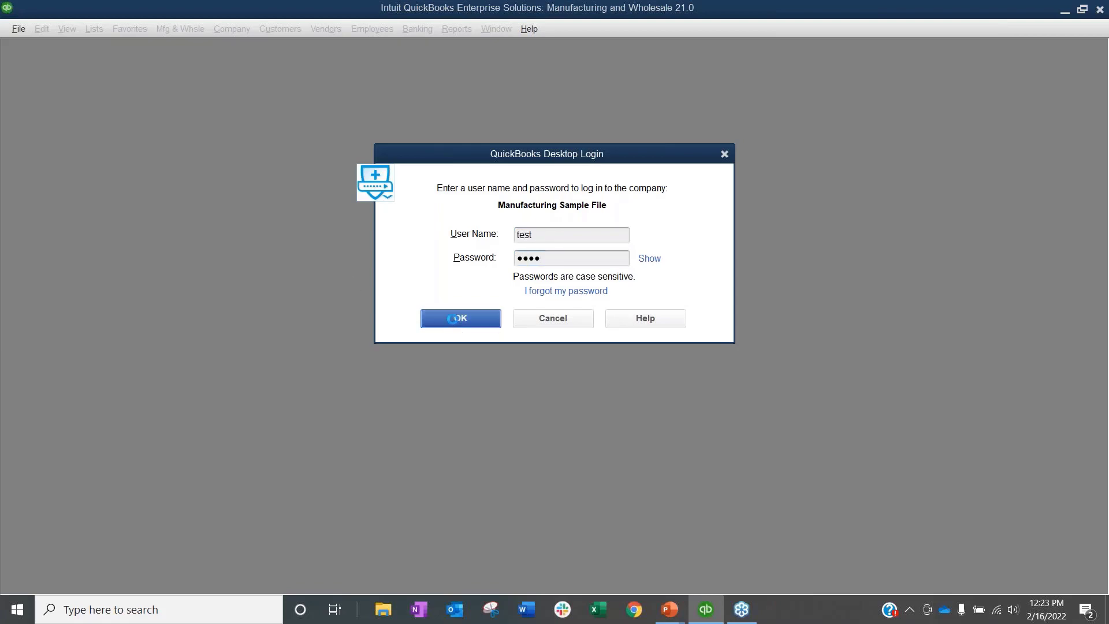
click(554, 271)
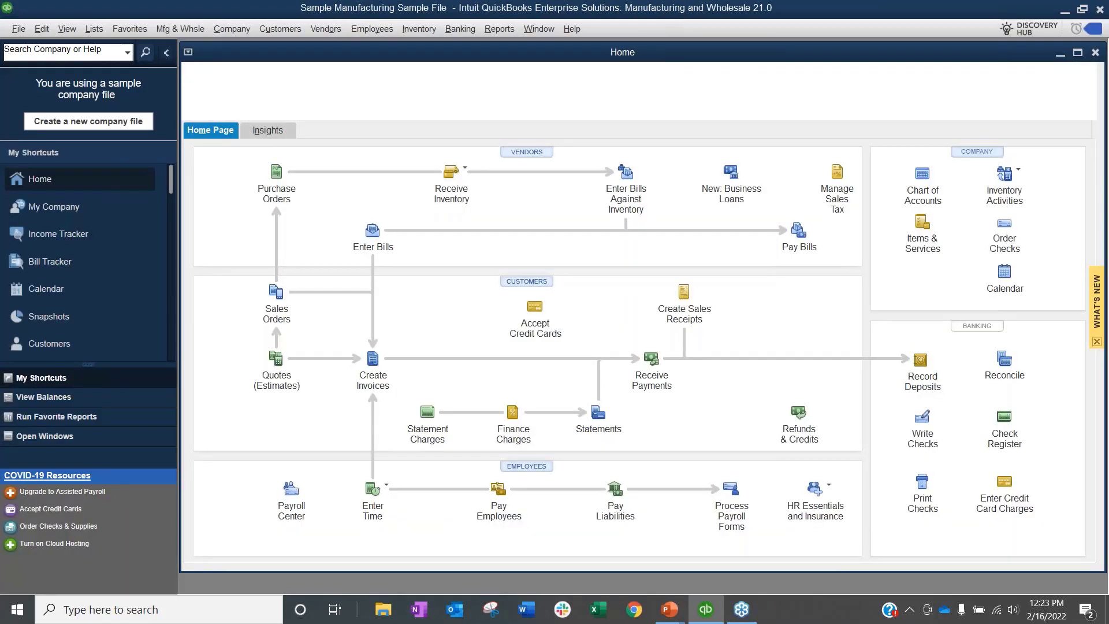
Step: Maximize Home, try opening the Chart of Accounts, and dismiss the View-access denial warning
double_click(394, 56)
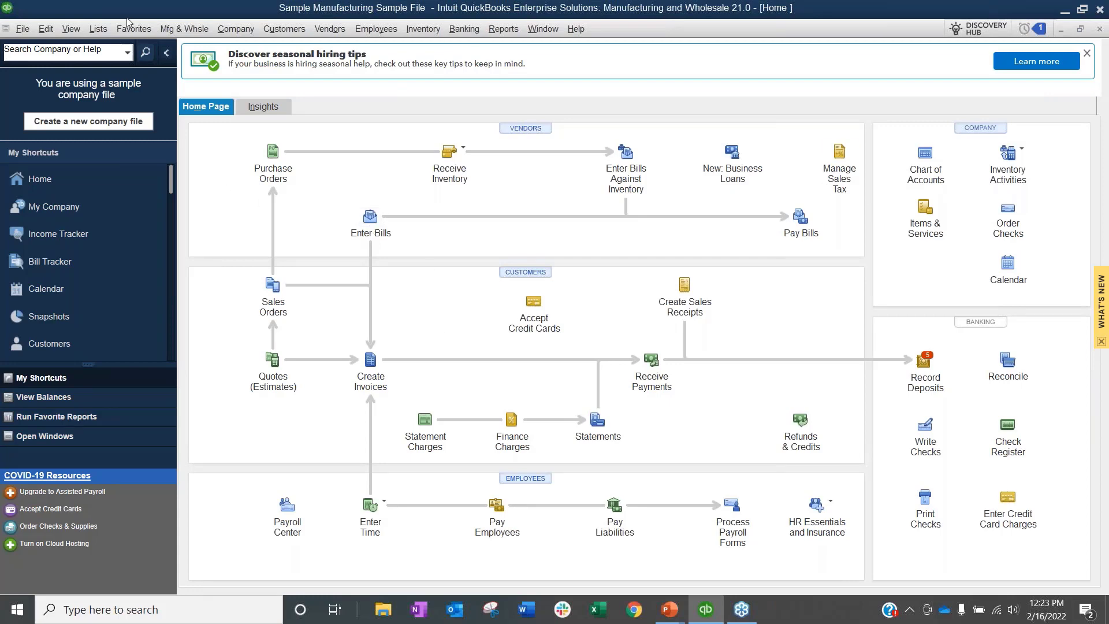
click(98, 29)
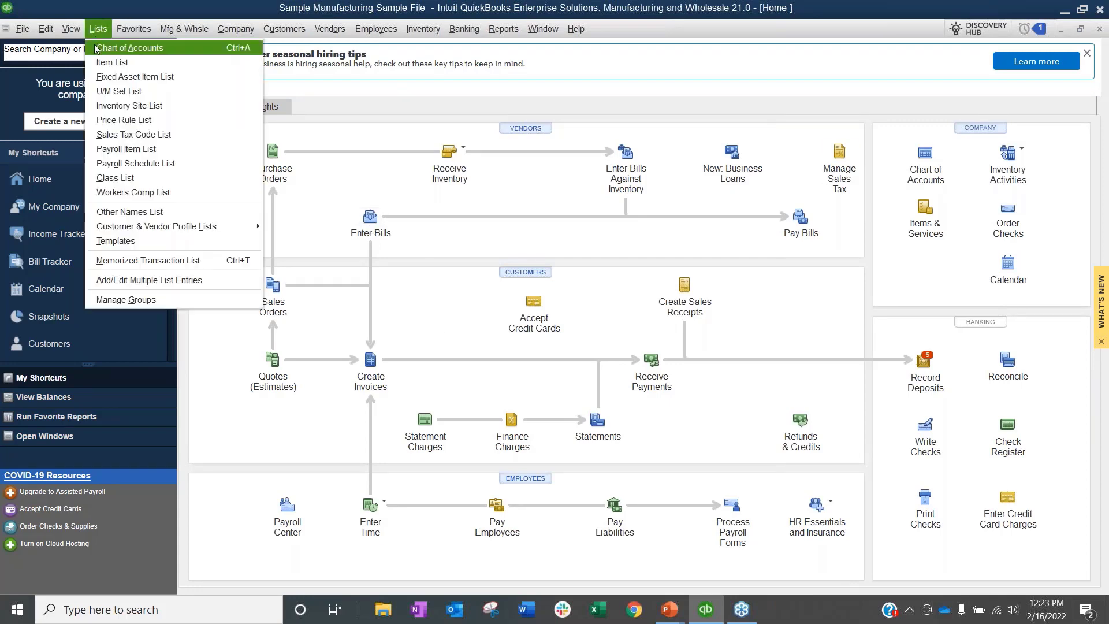
click(96, 48)
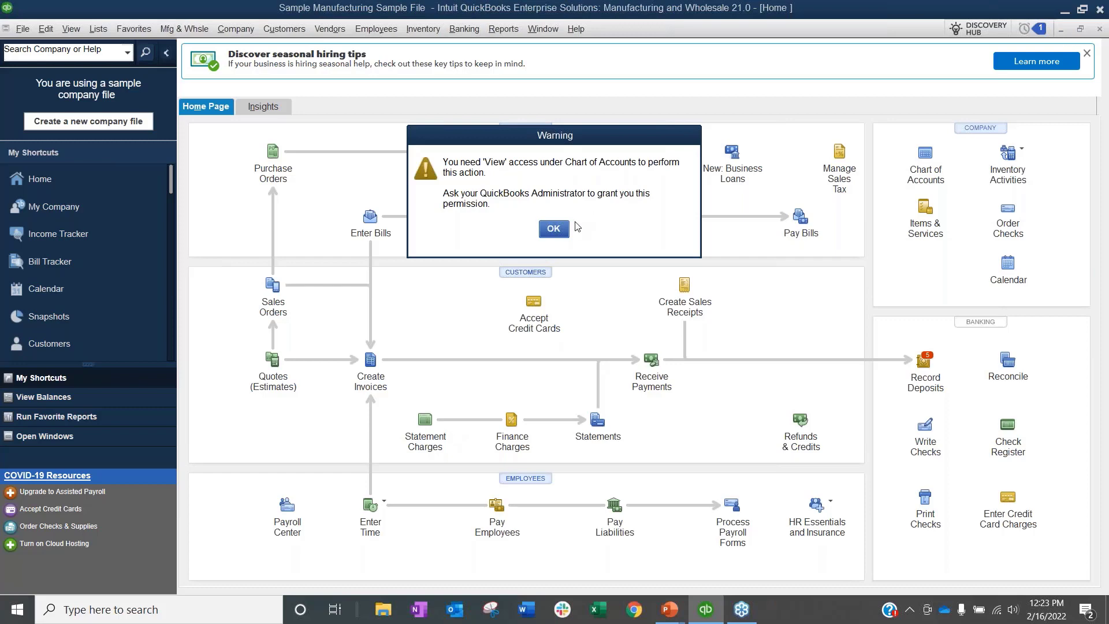
click(555, 229)
click(466, 30)
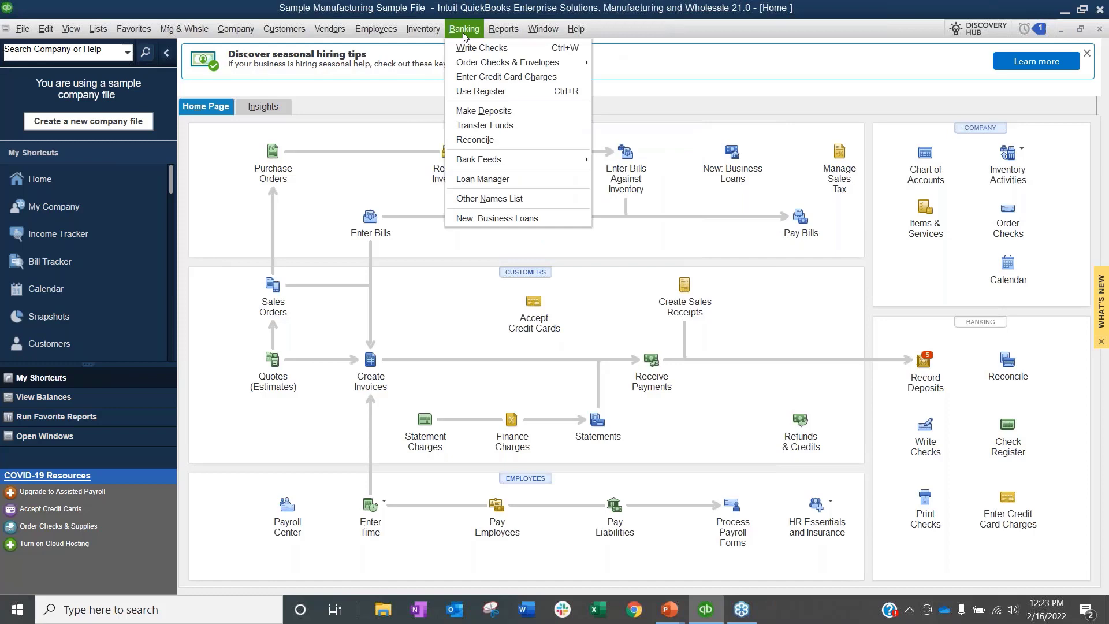
Step: Try opening the Company Savings Account register and dismiss its permission warning
click(473, 94)
click(508, 182)
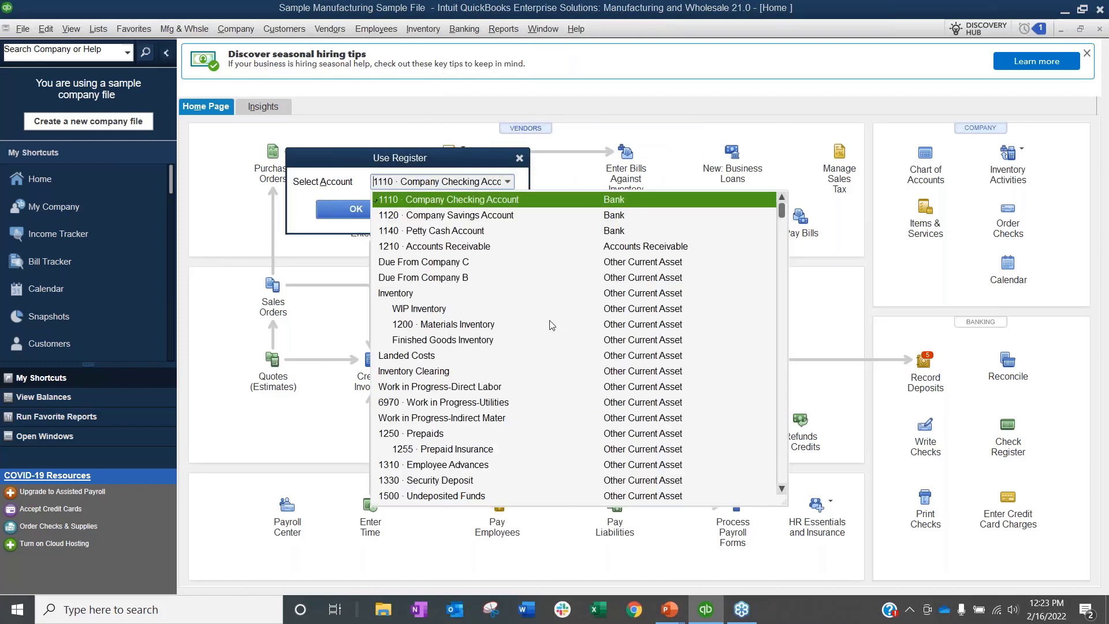
scroll(552, 325, down, 7)
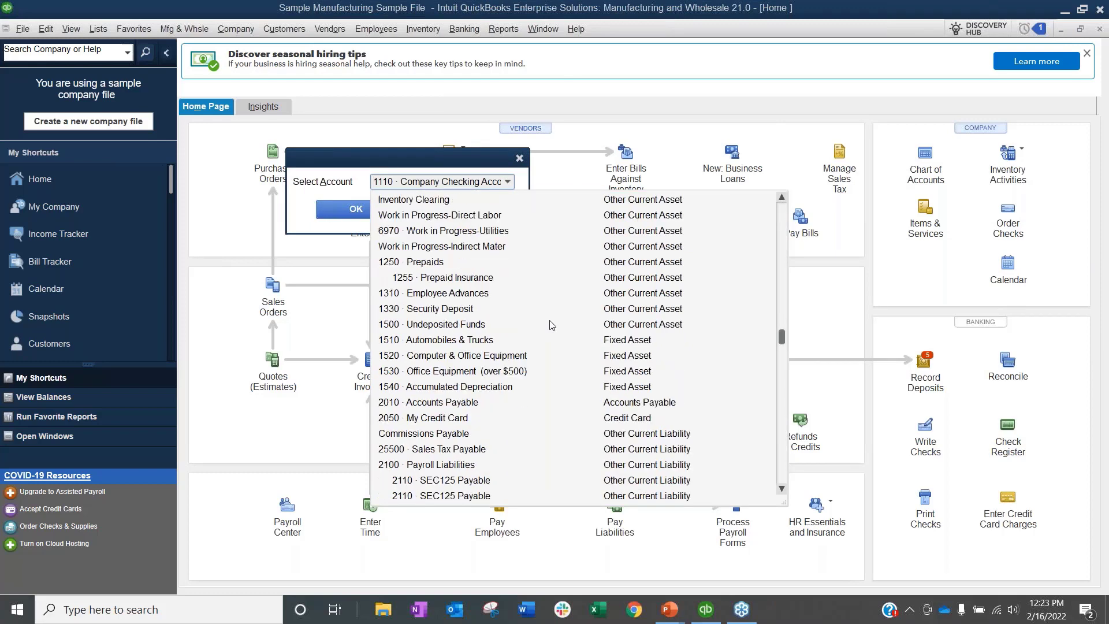
scroll(552, 326, up, 7)
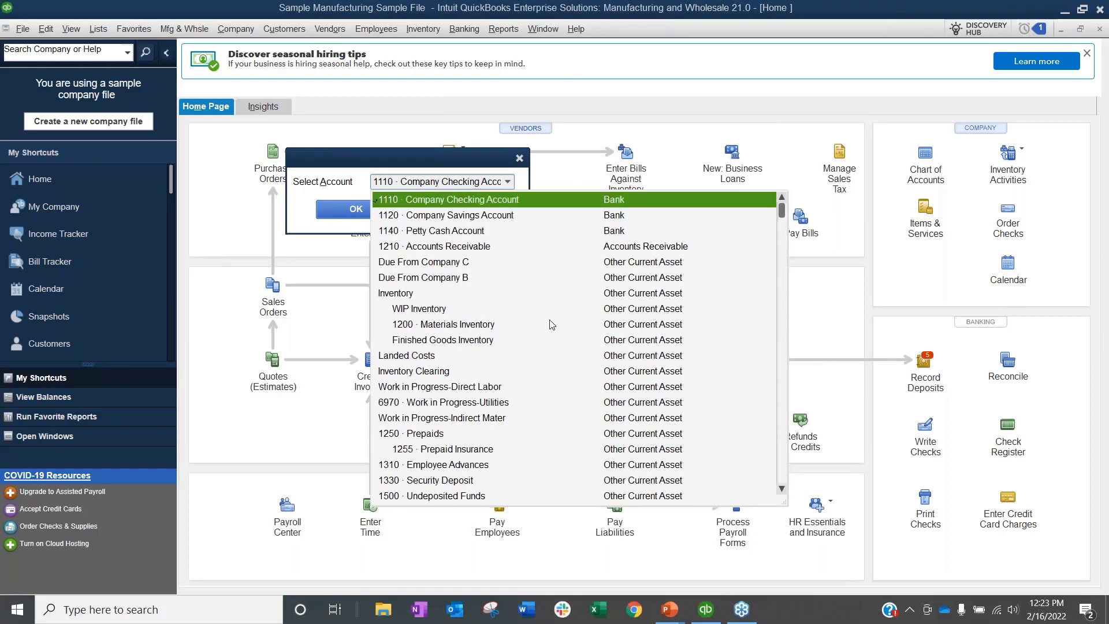
scroll(551, 325, down, 7)
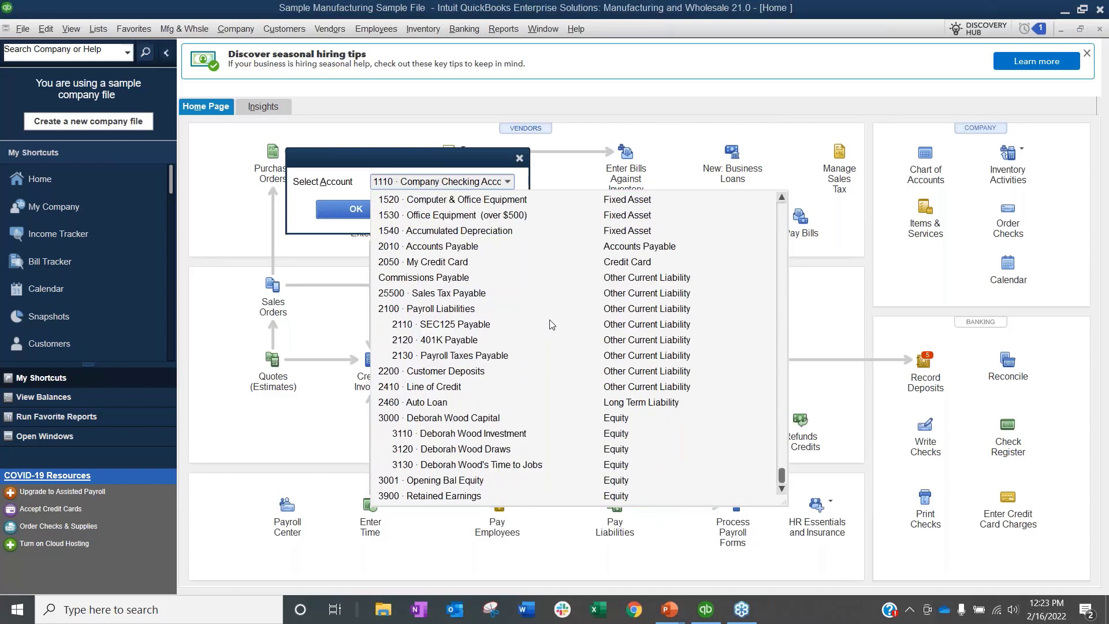
scroll(552, 326, up, 7)
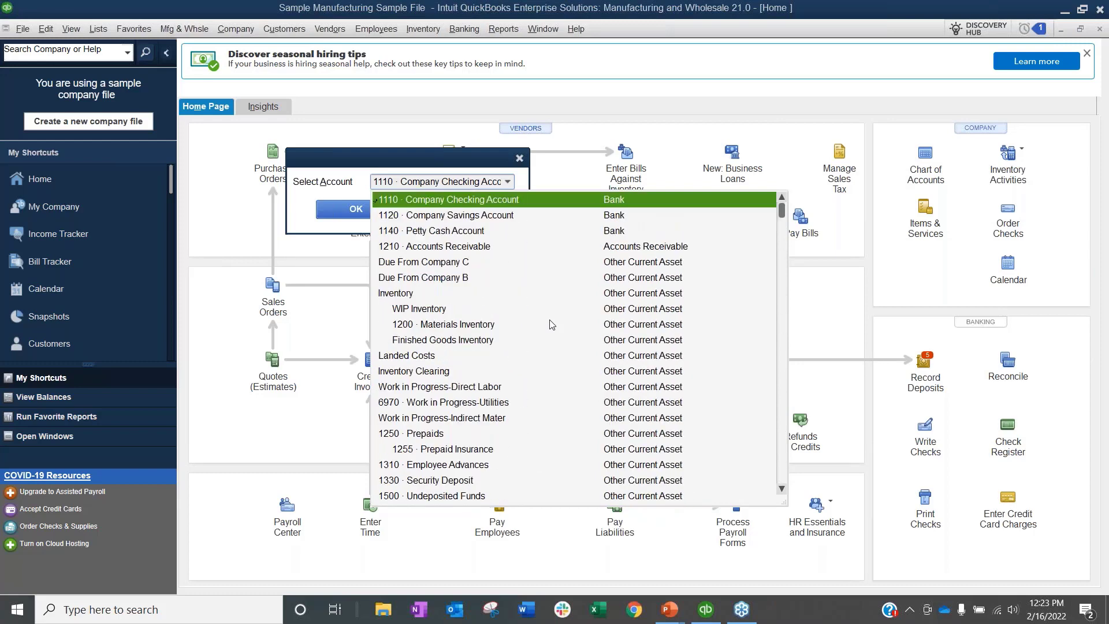
click(424, 217)
click(356, 209)
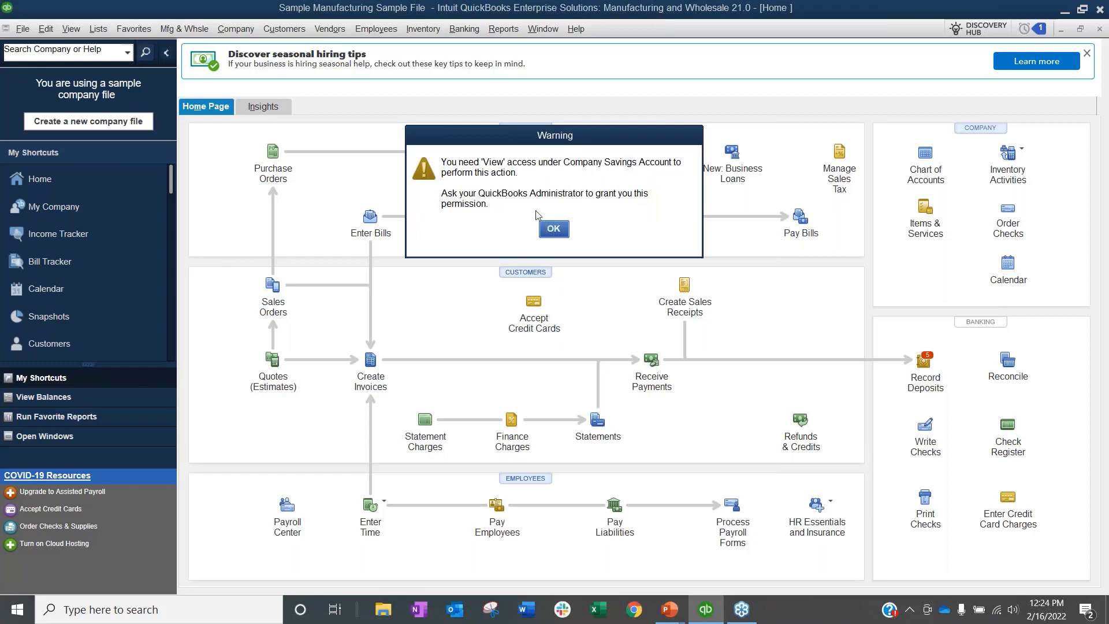
click(552, 231)
Step: Open the Company Checking Account and Due From Company C registers, then close the company and log off
click(464, 28)
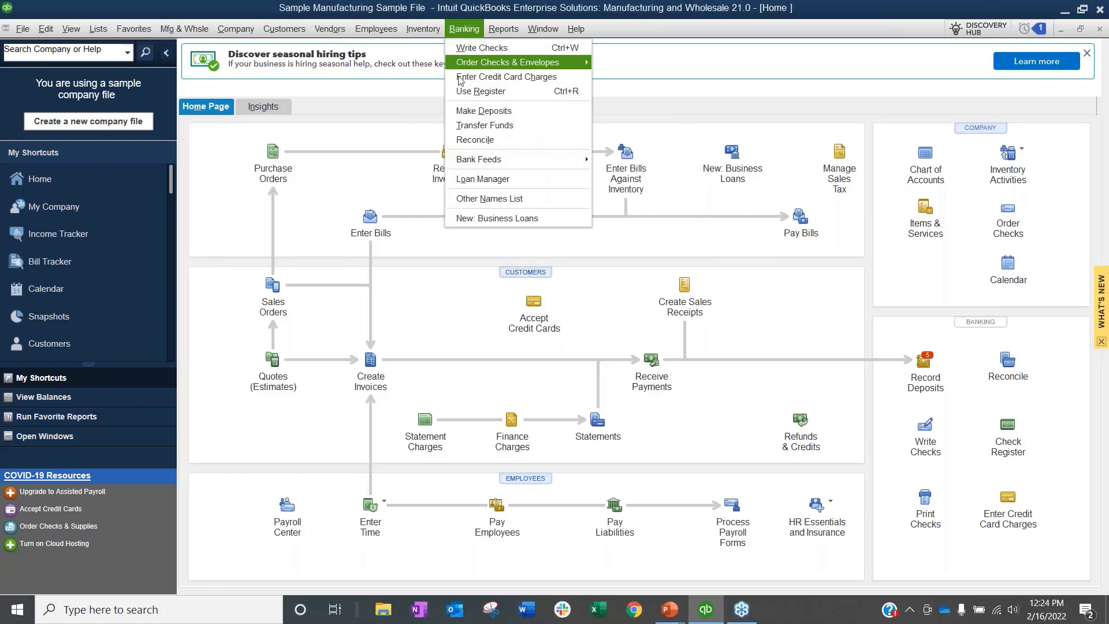
click(480, 86)
key(Return)
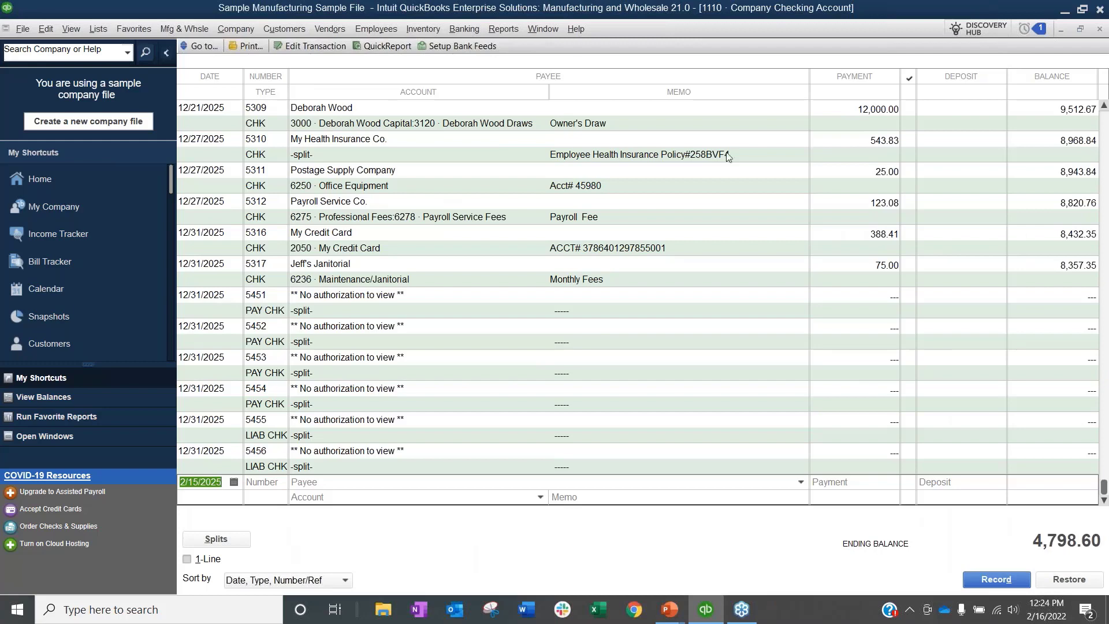
click(498, 28)
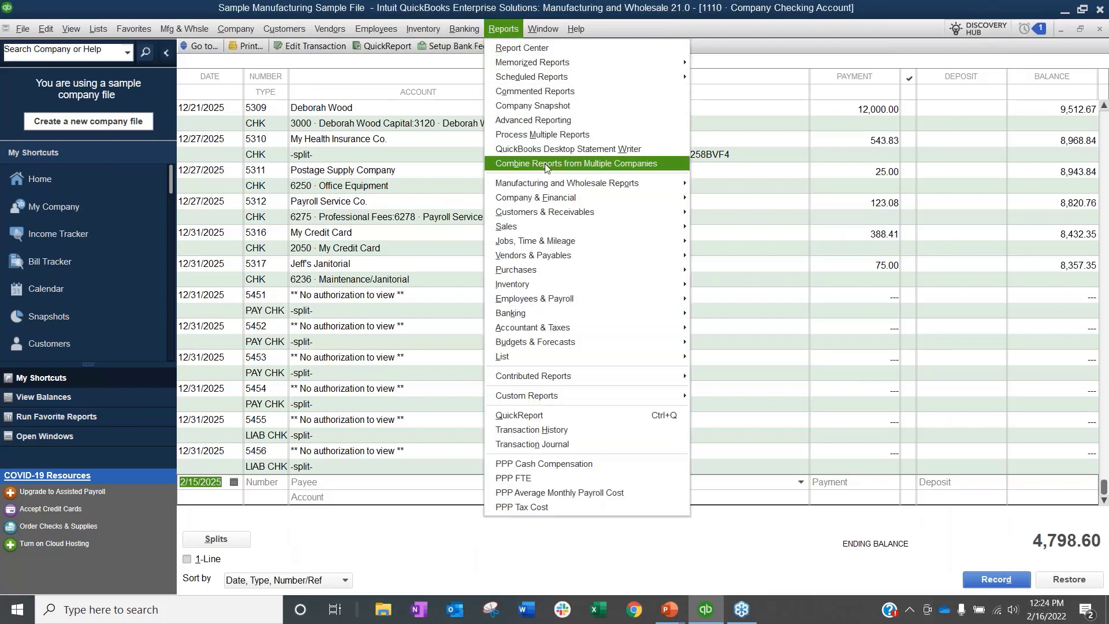
mouse_move(460, 25)
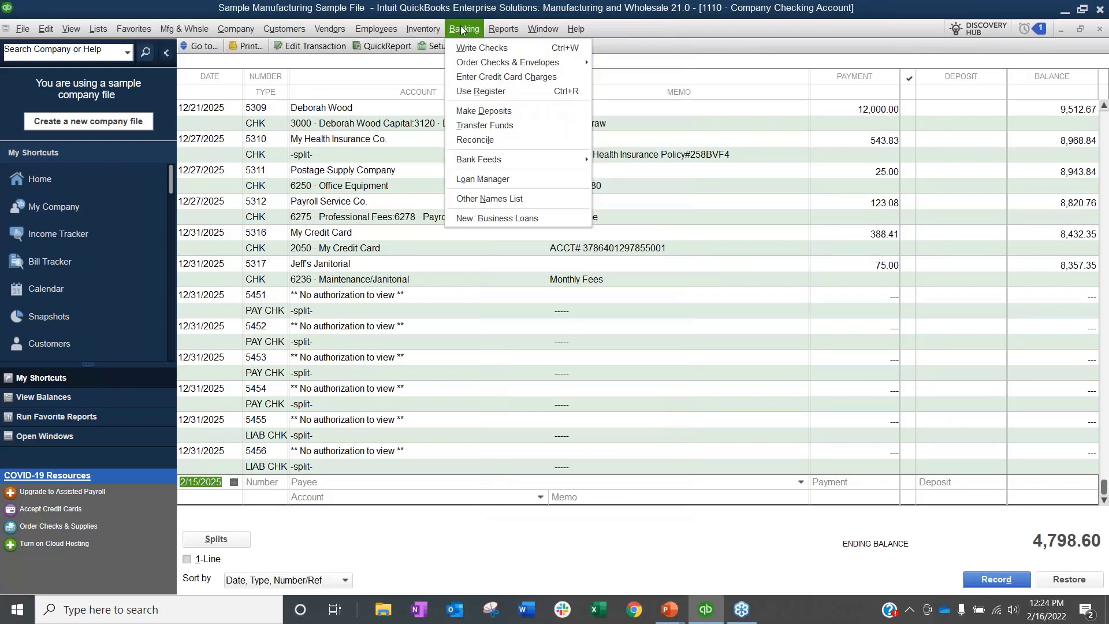
click(473, 92)
click(500, 175)
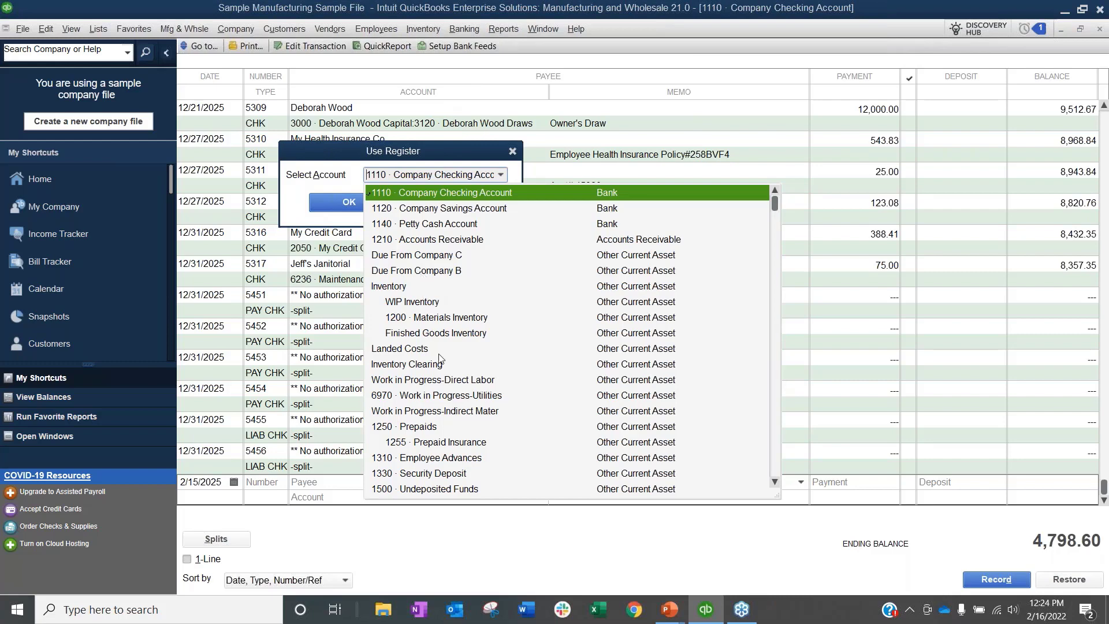
click(449, 259)
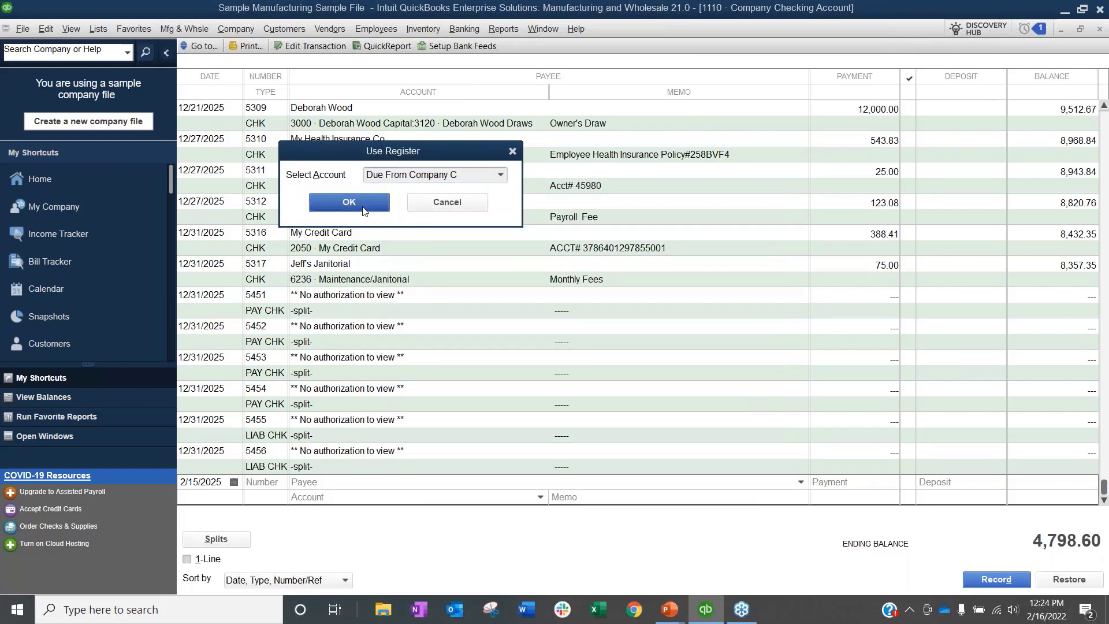
click(363, 208)
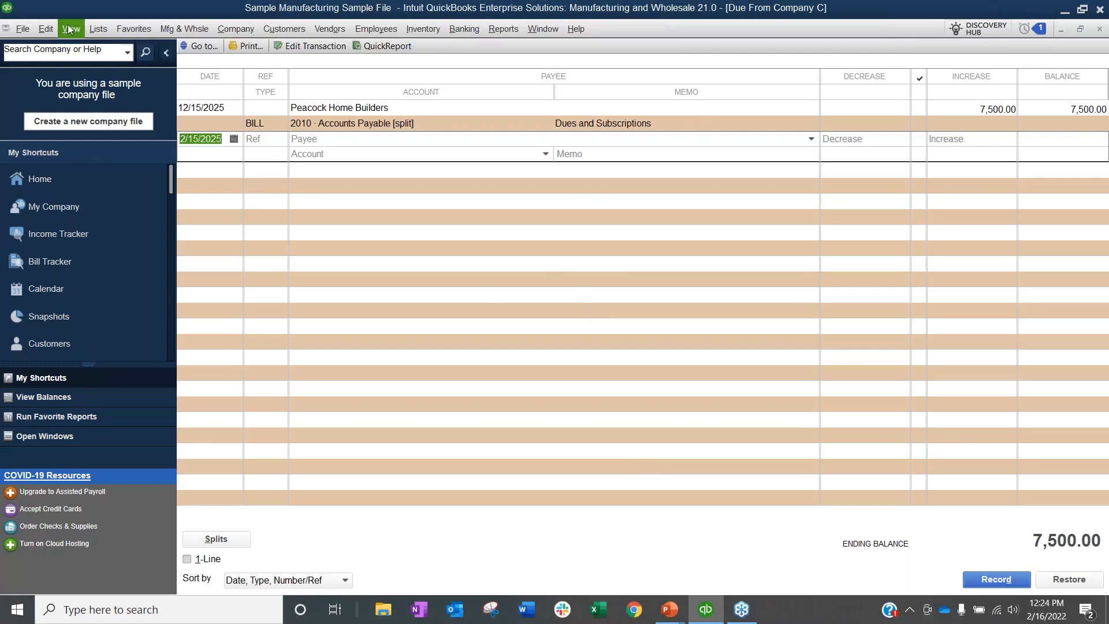
click(24, 30)
click(69, 144)
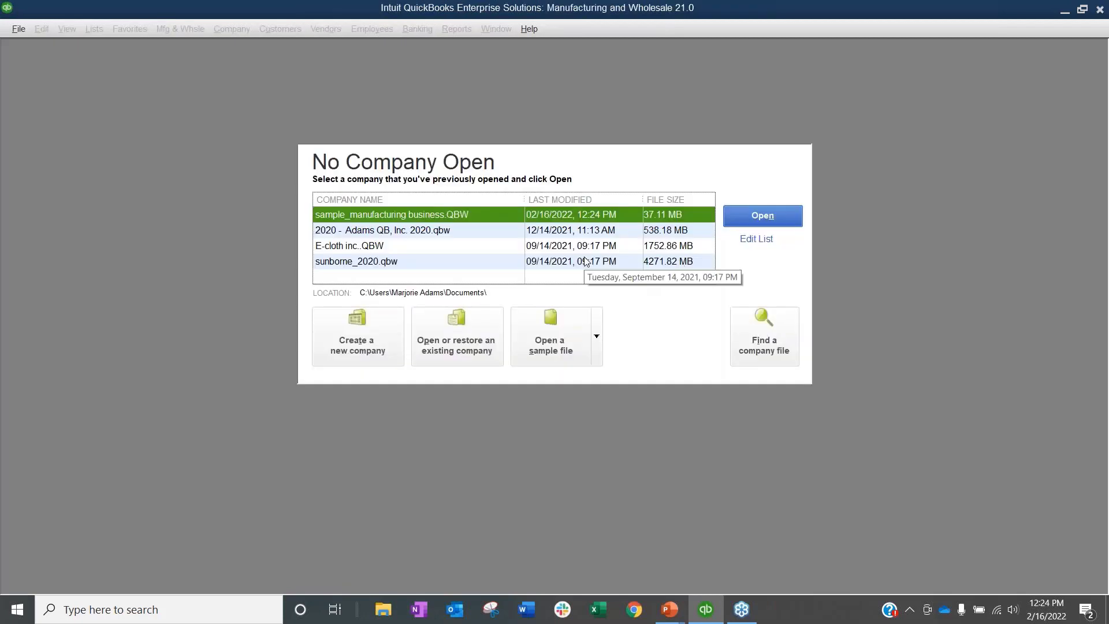
Step: Open the sample_manufacturing file and attempt an admin login, dismissing the resulting error
click(783, 216)
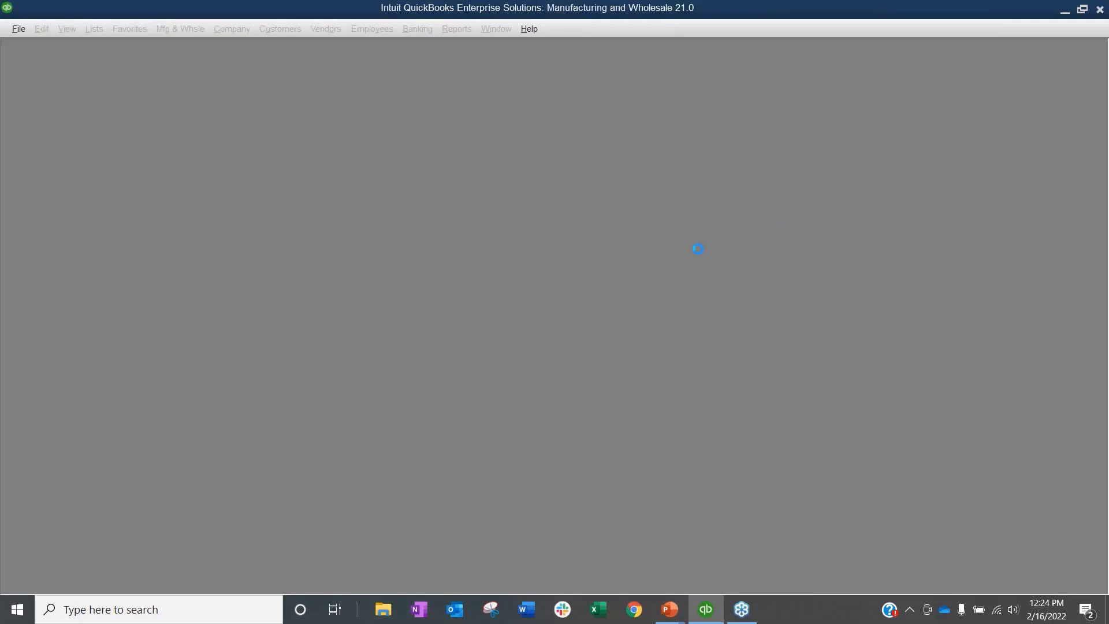
drag(571, 237, 504, 238)
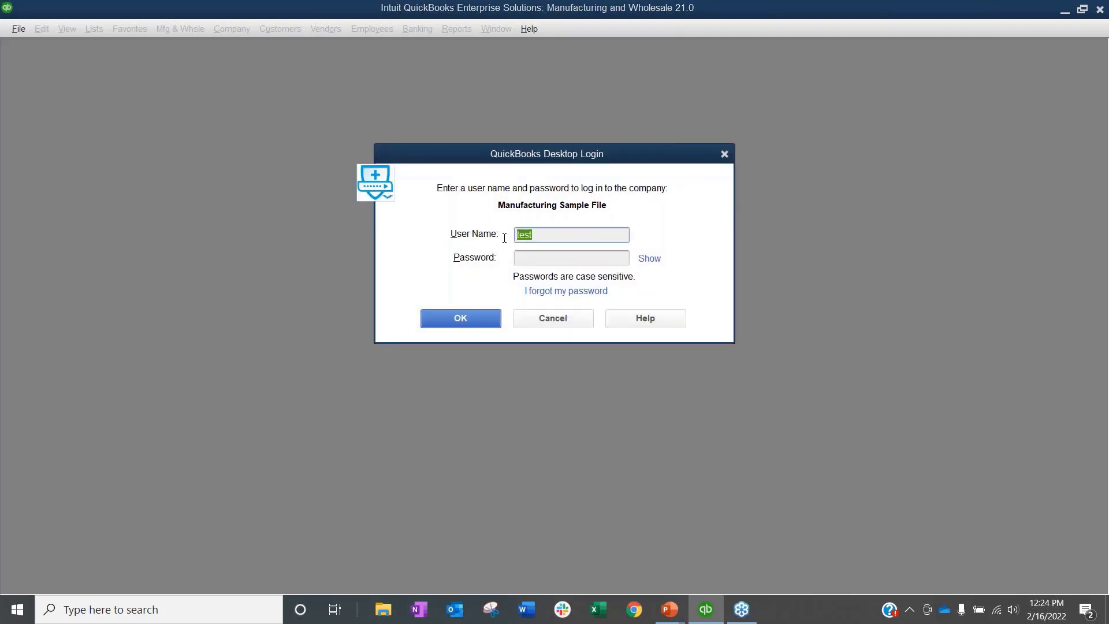
text(admin)
key(Tab)
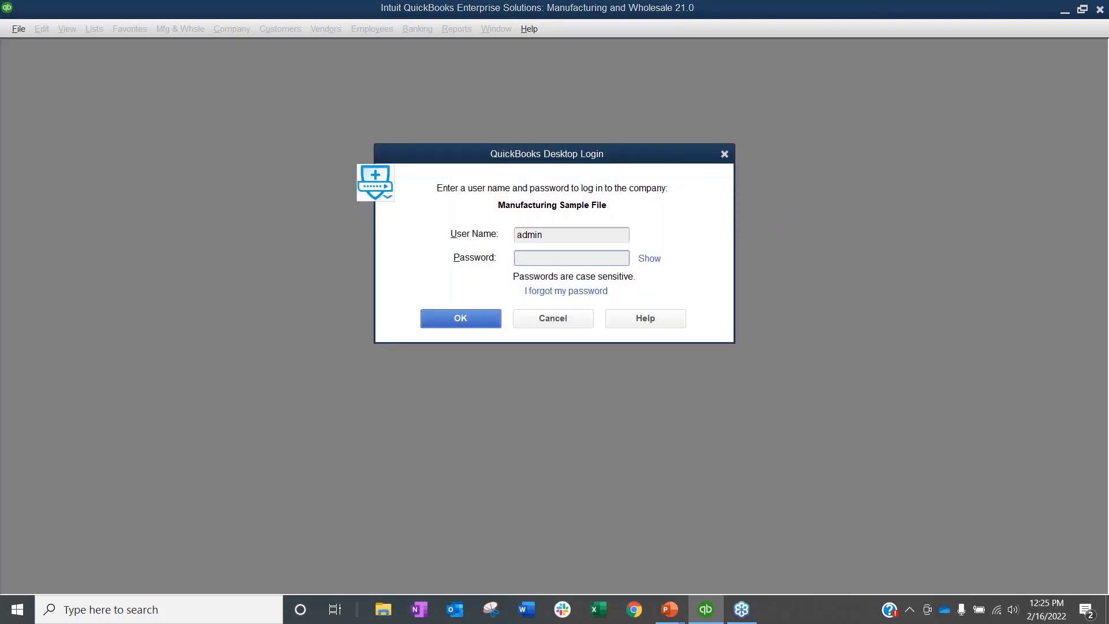
key(Return)
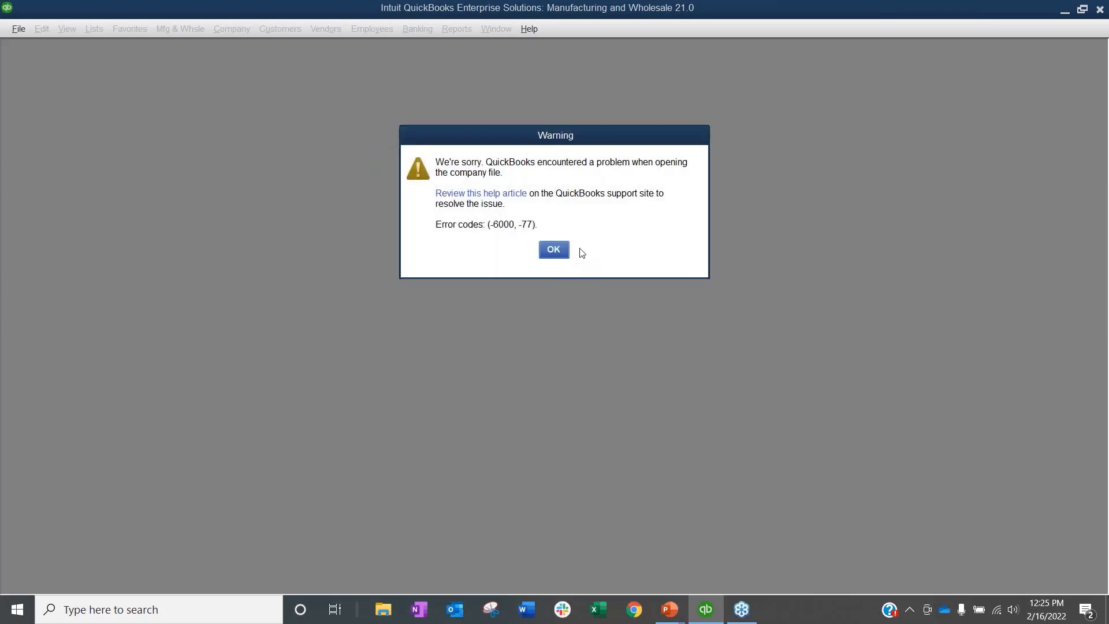
click(553, 250)
Step: Reopen the file, log in as admin with the password, and acknowledge the sample-file notice
key(Return)
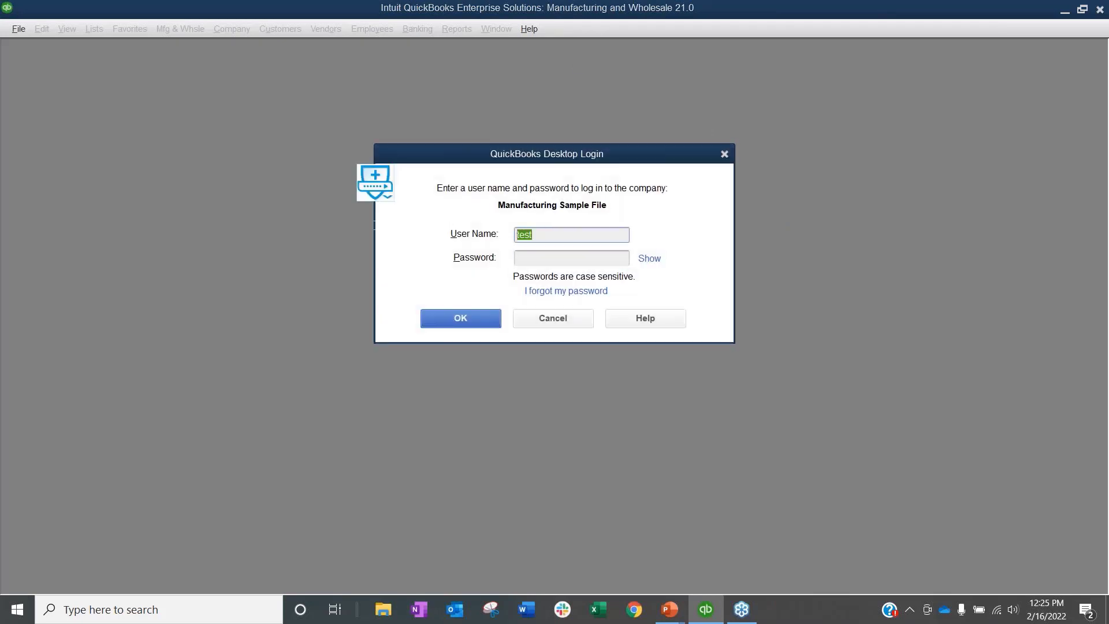
text(admin)
key(Tab)
text(****)
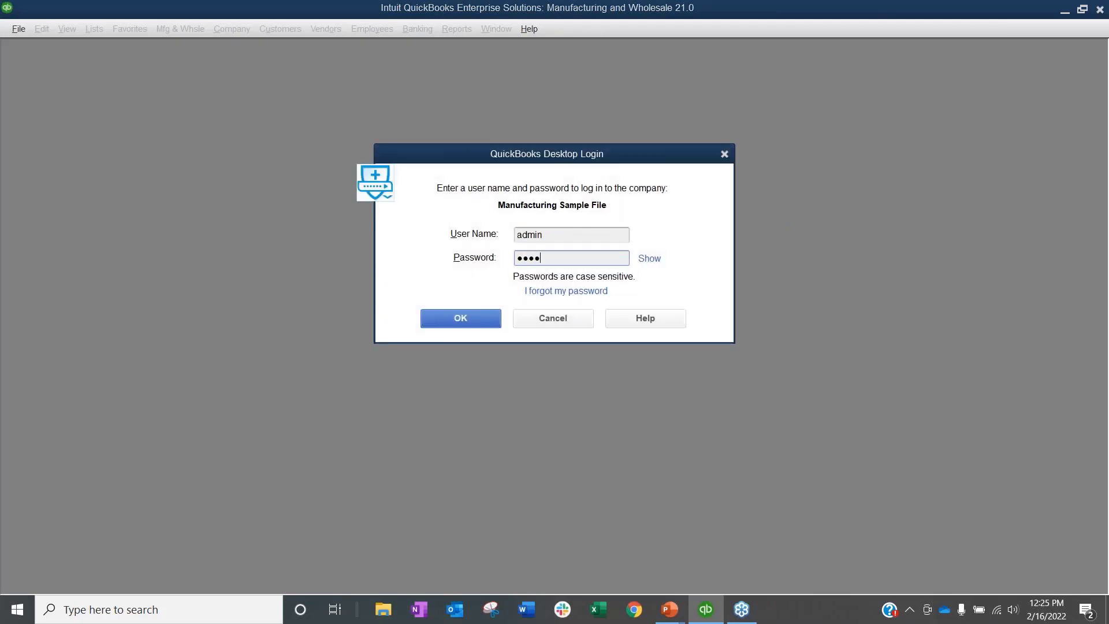
text(****)
key(Return)
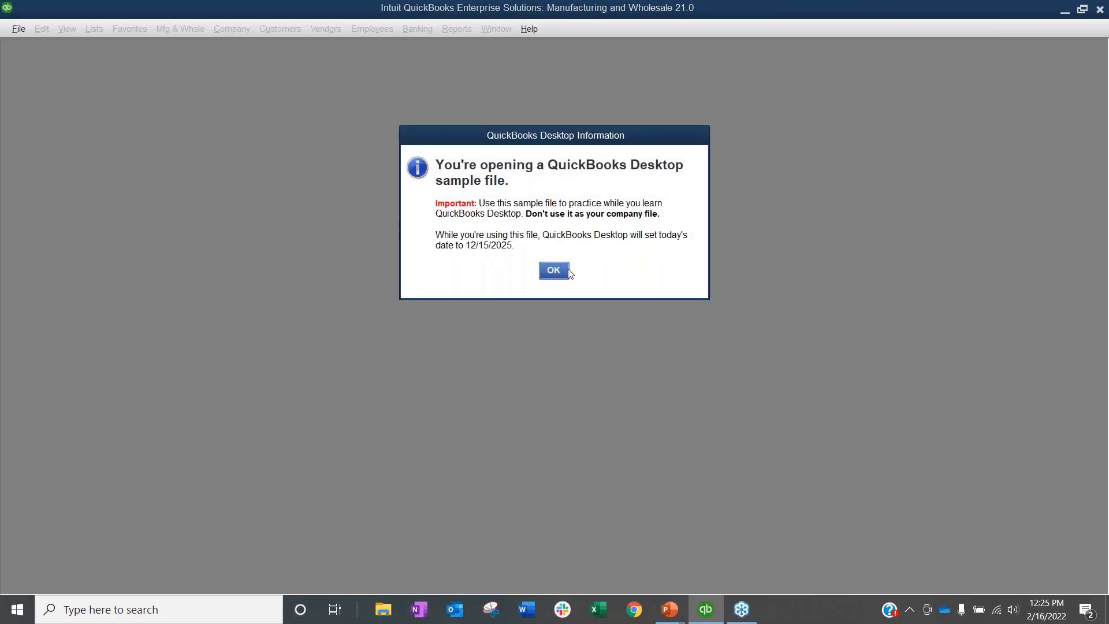
click(554, 270)
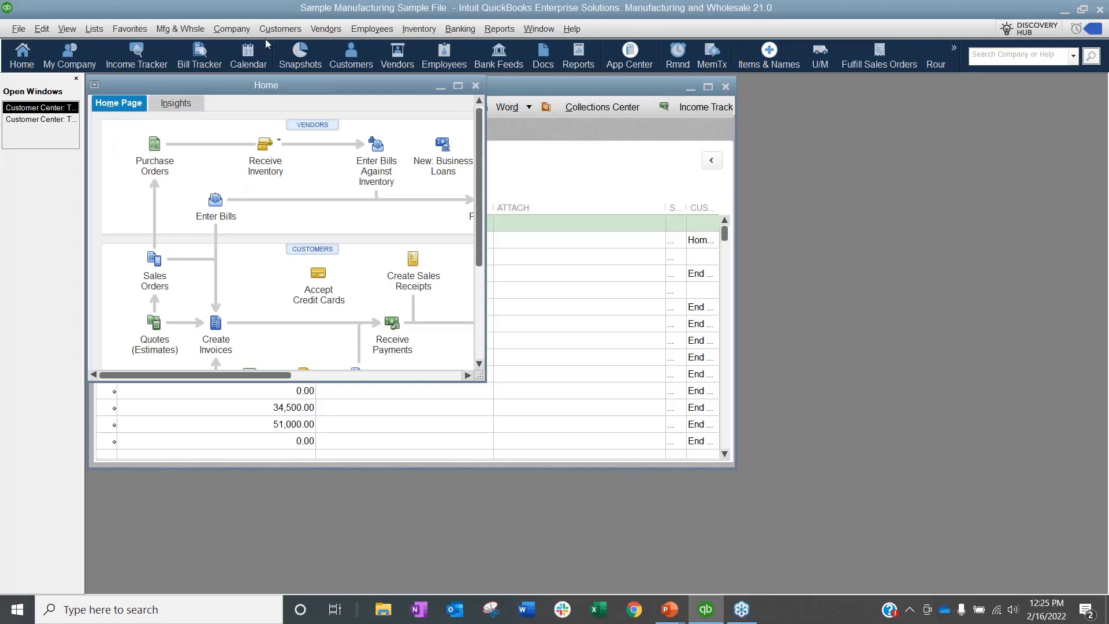
Step: Open Set Up Users and Passwords with the admin password and edit the TEST ITEMS role
click(231, 29)
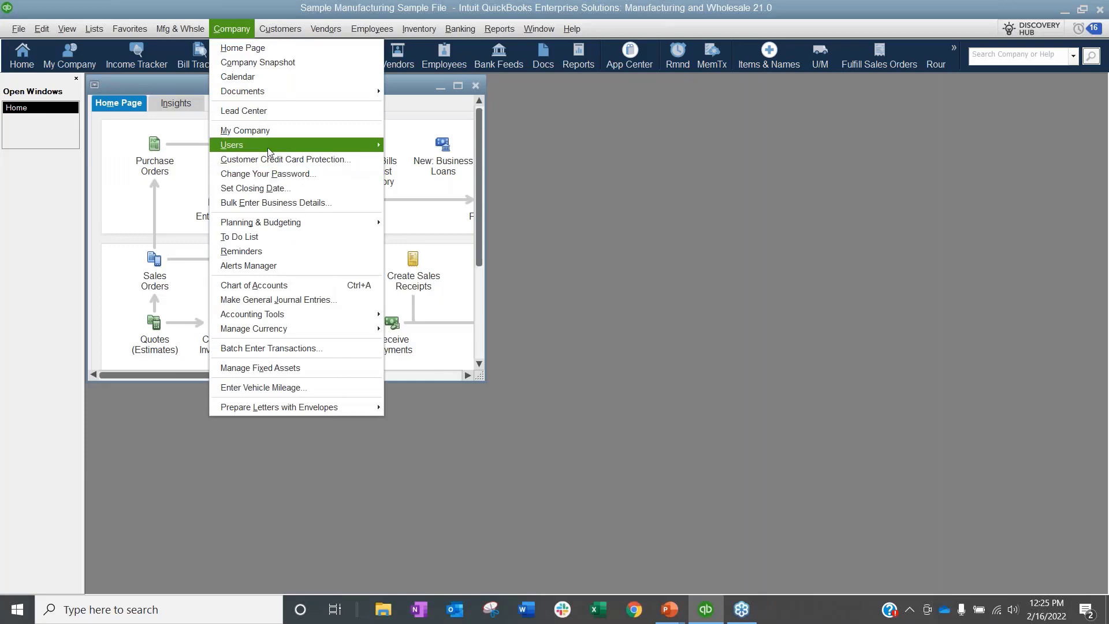
mouse_move(268, 149)
click(428, 147)
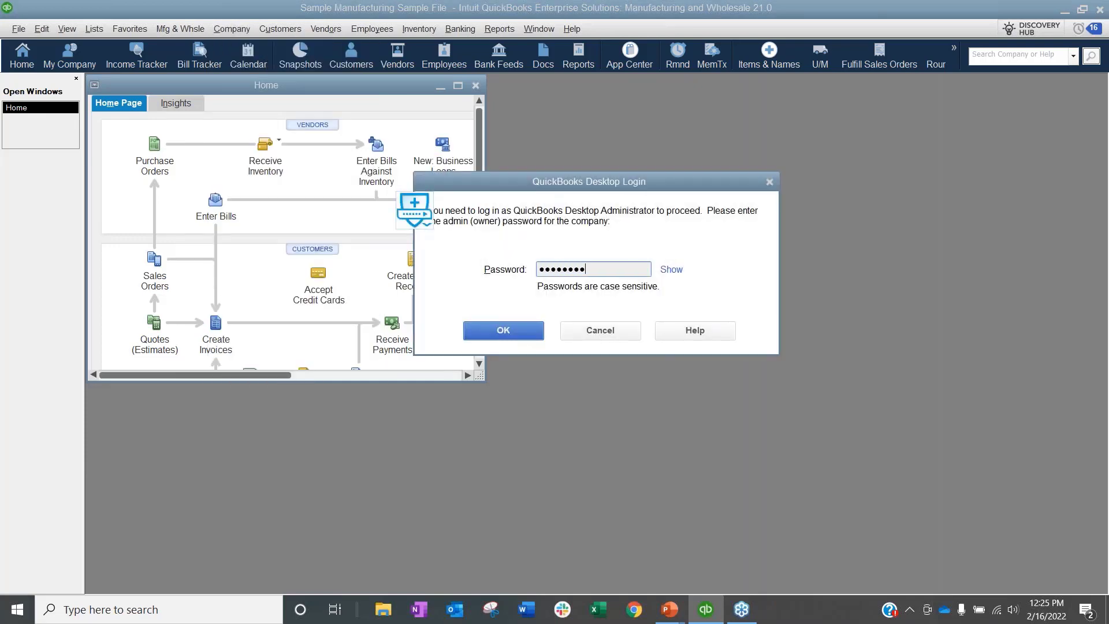
key(Return)
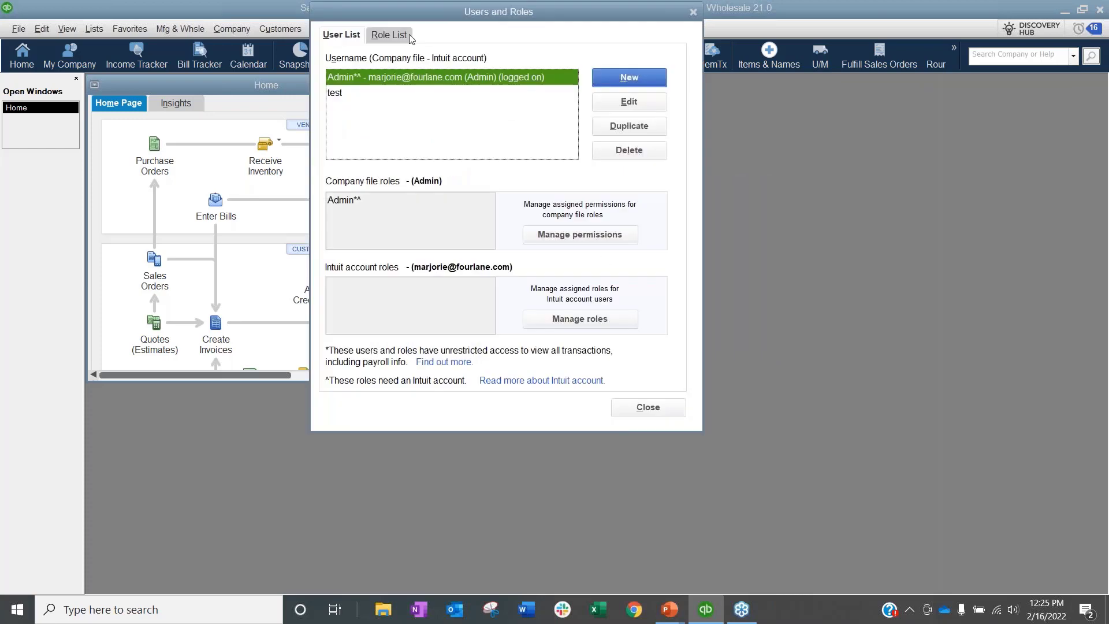
click(411, 37)
scroll(445, 104, down, 3)
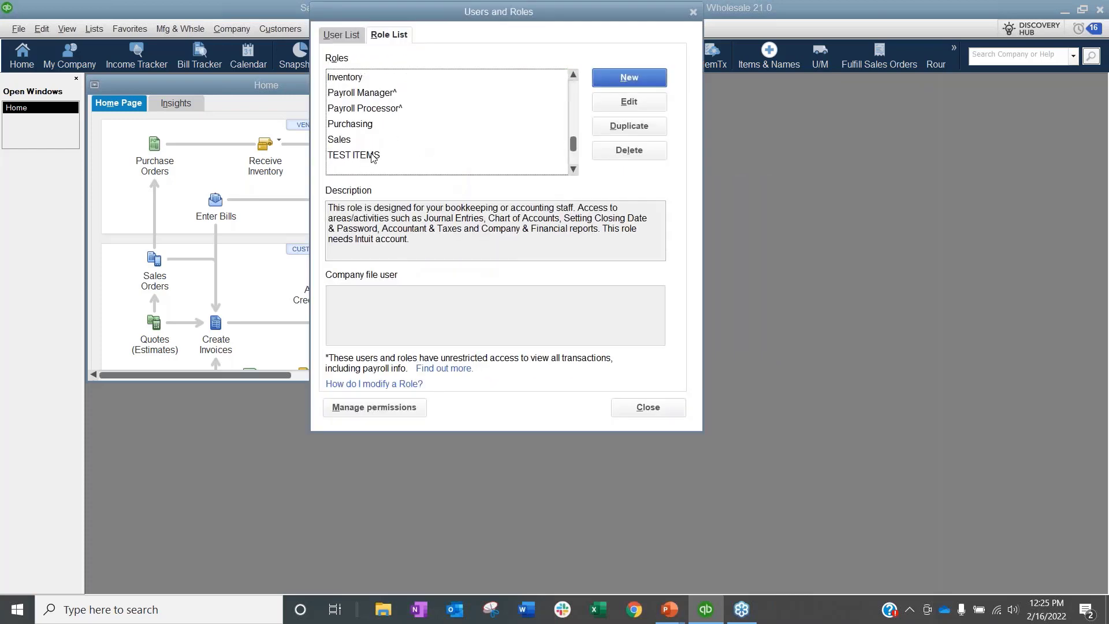
click(372, 156)
click(629, 102)
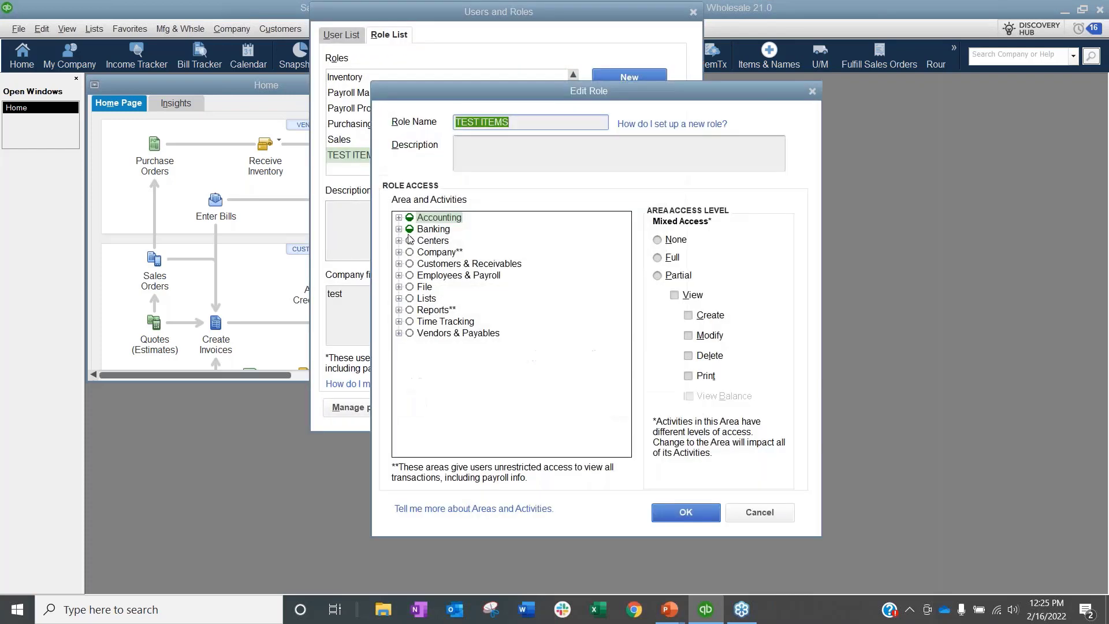
Step: Expand the Centers permission area and show the Customer Center's access levels
click(399, 298)
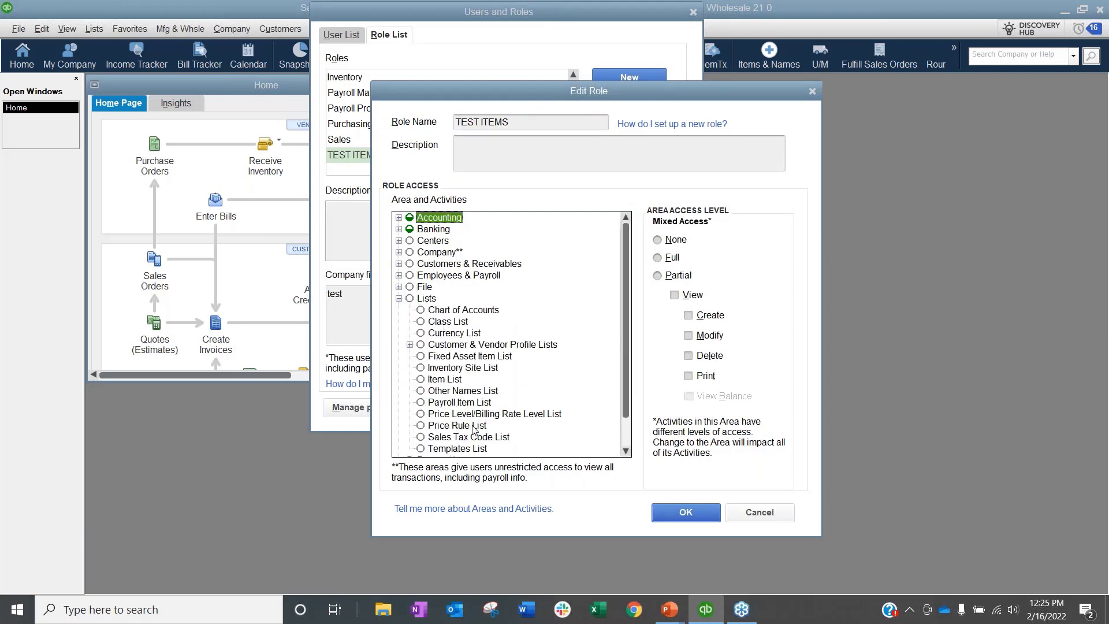
click(422, 345)
click(410, 345)
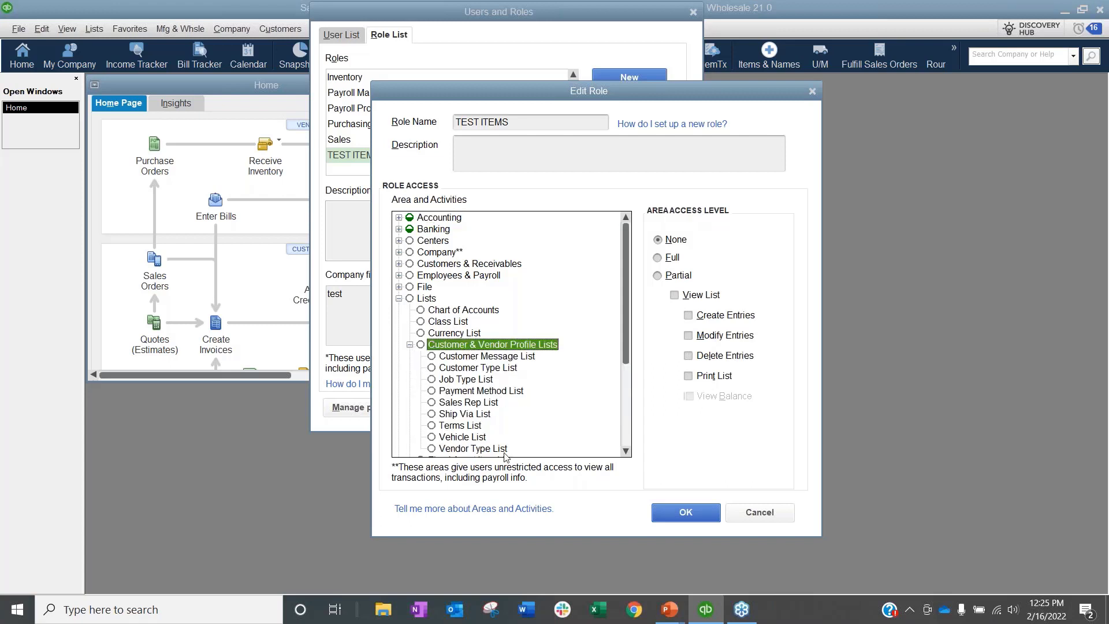
click(409, 345)
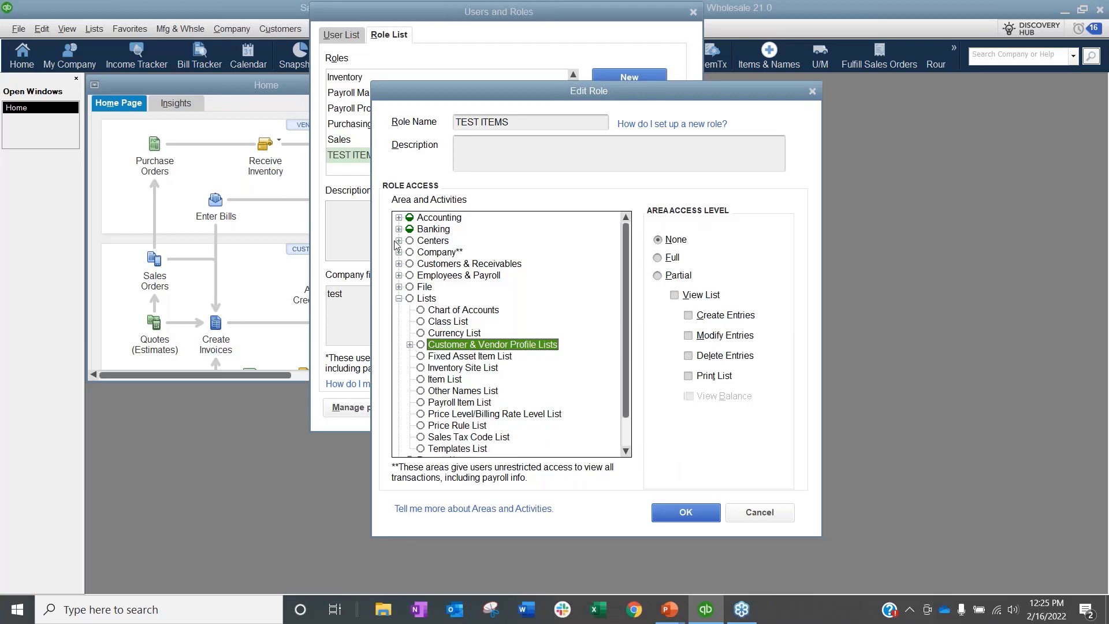
click(399, 240)
click(400, 333)
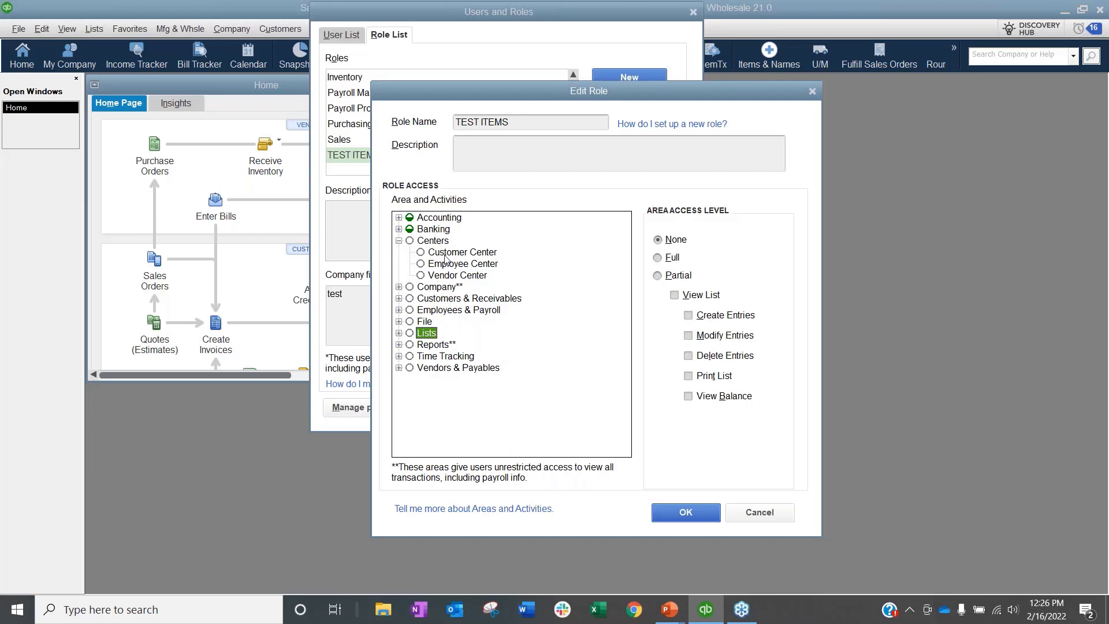
click(398, 333)
scroll(445, 362, down, 1)
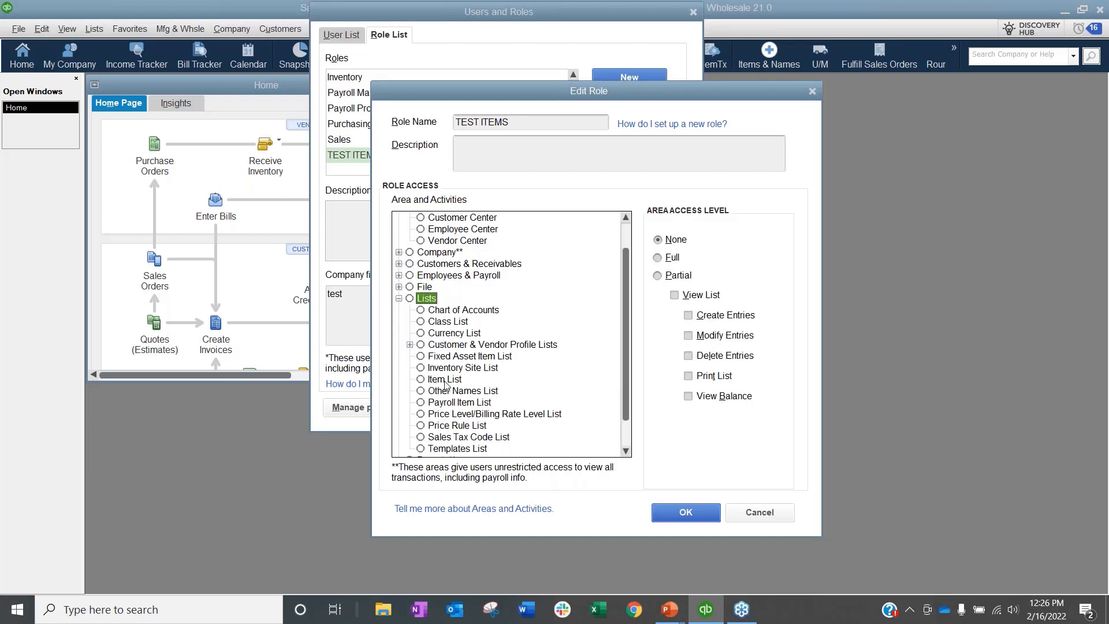
click(399, 298)
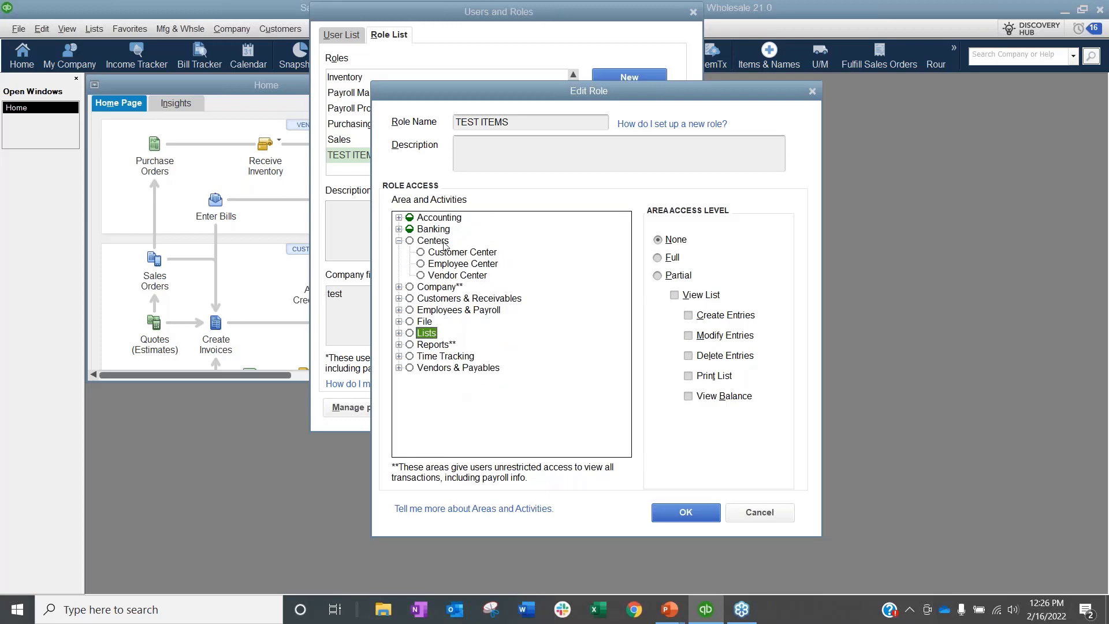
click(437, 253)
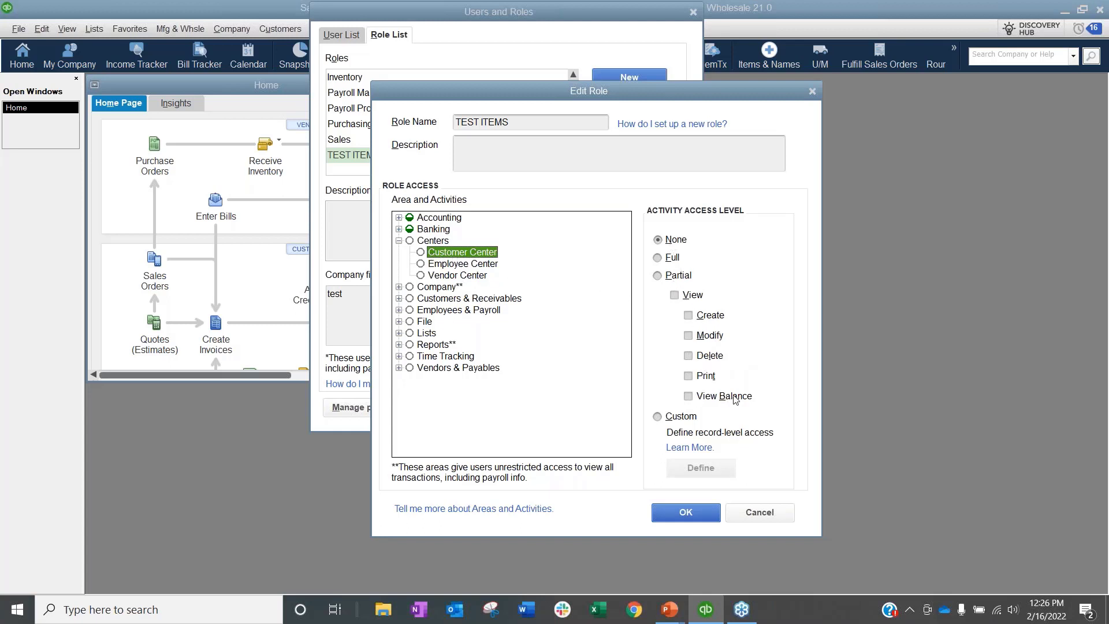
Step: Switch the Customer Center to Custom access, accept the override warning, and open Define
click(660, 417)
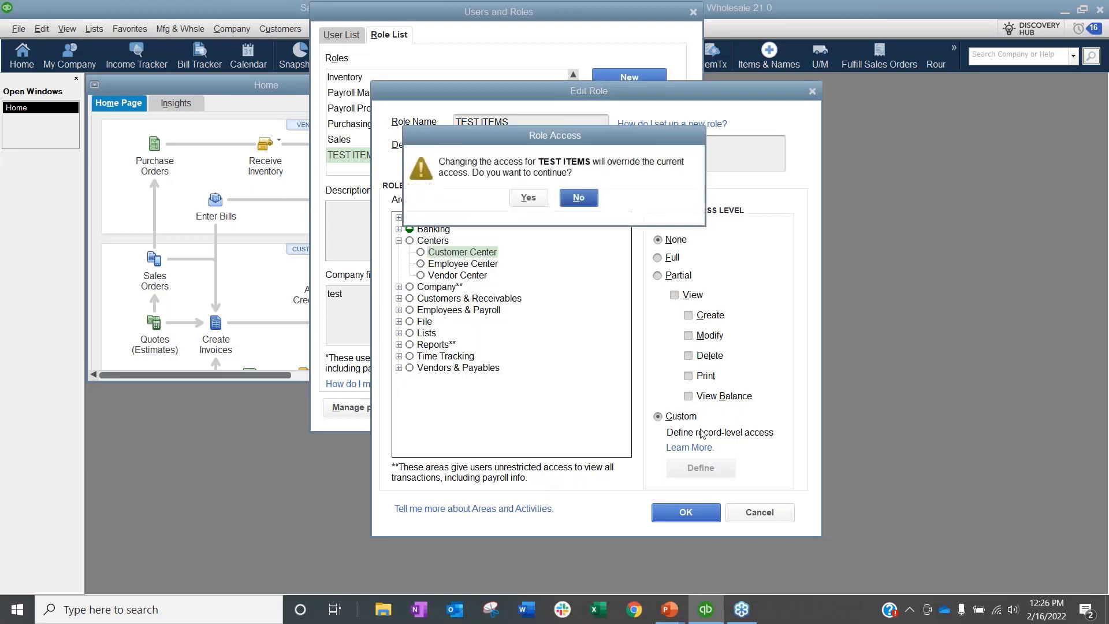
click(528, 198)
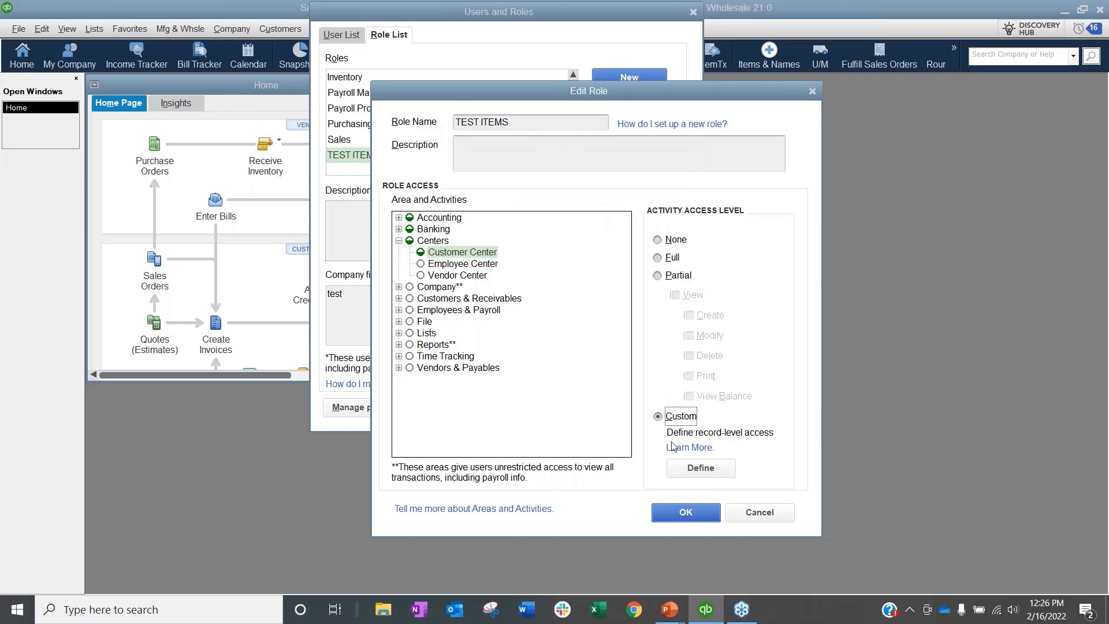
click(701, 468)
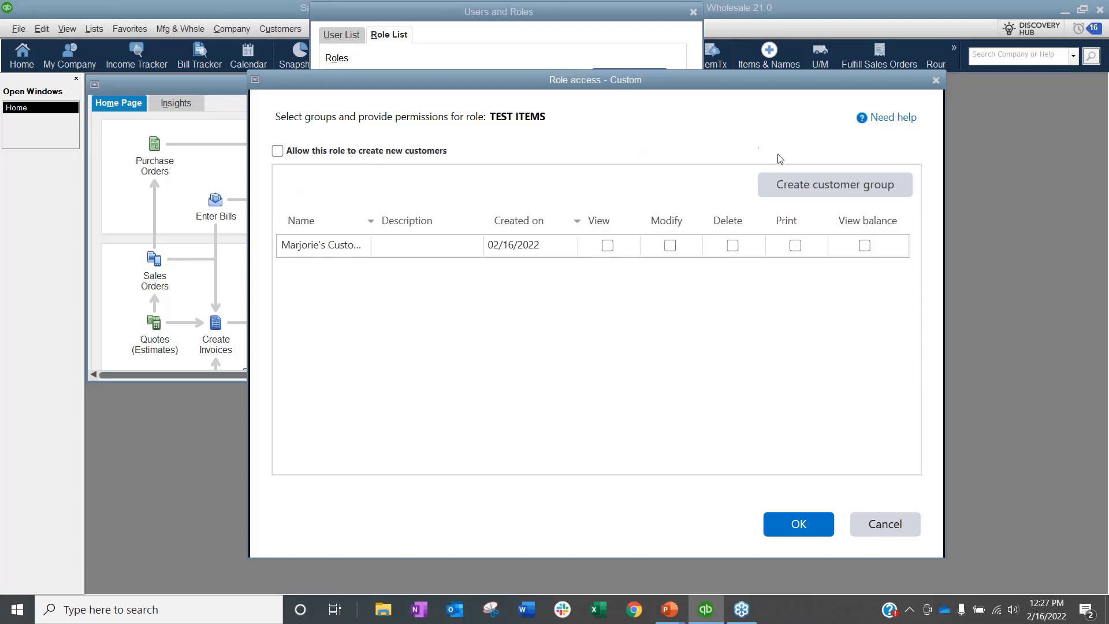
Step: Name a new customer group, dropping the trailing 's so the name is unique
click(841, 193)
click(383, 241)
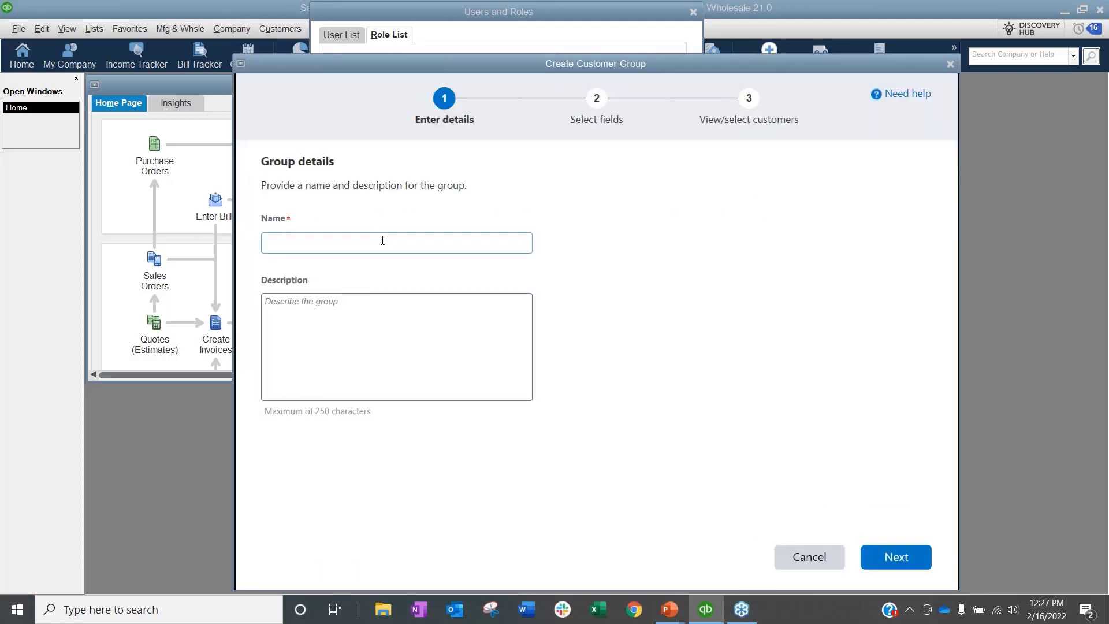
text(Marjorie's Customers)
click(902, 557)
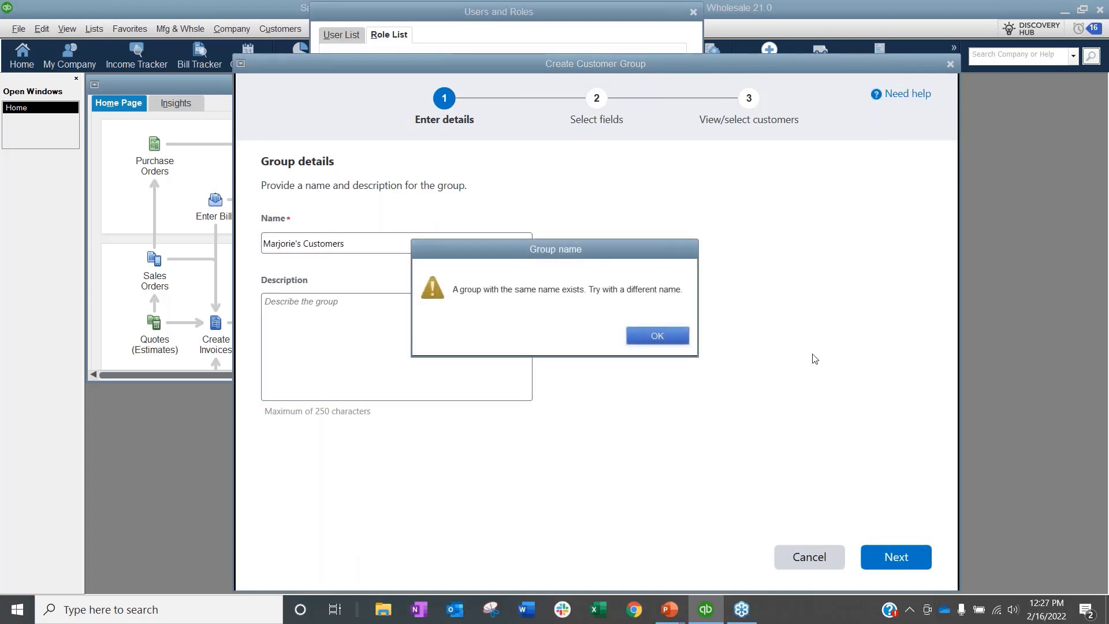
click(678, 338)
click(302, 242)
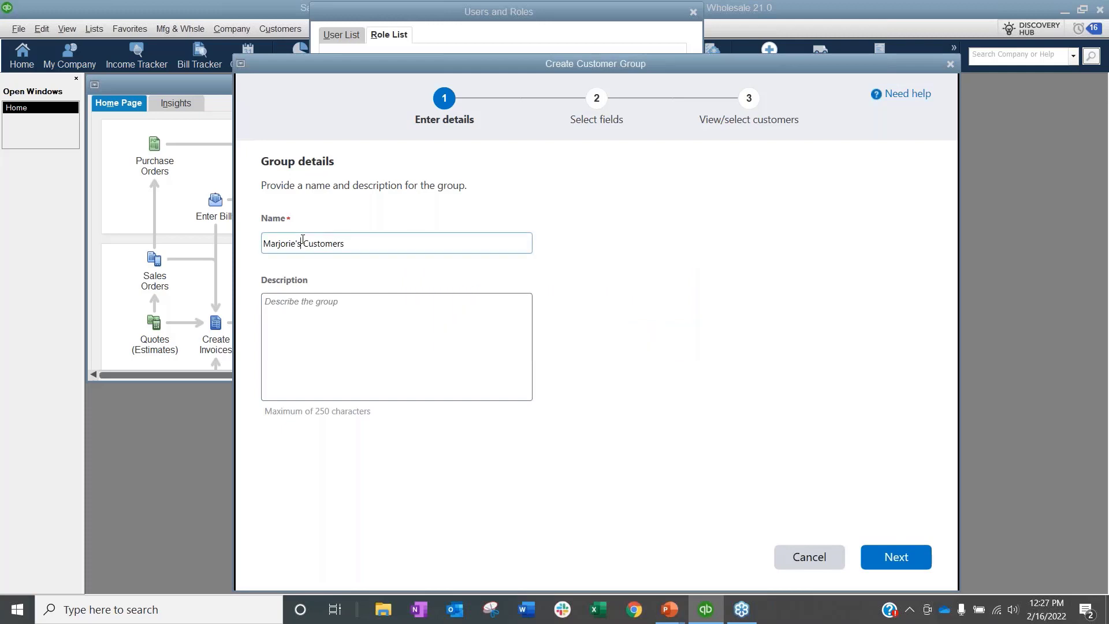
key(BackSpace)
key(BackSpace)
click(896, 557)
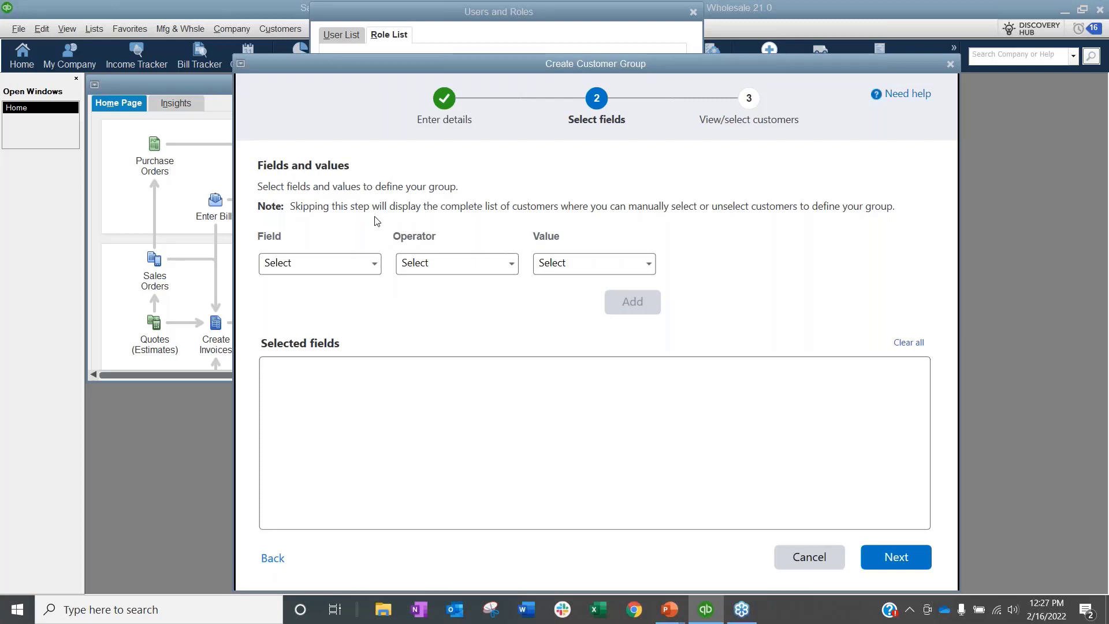
Step: Add the filter condition State Equals CA
click(374, 264)
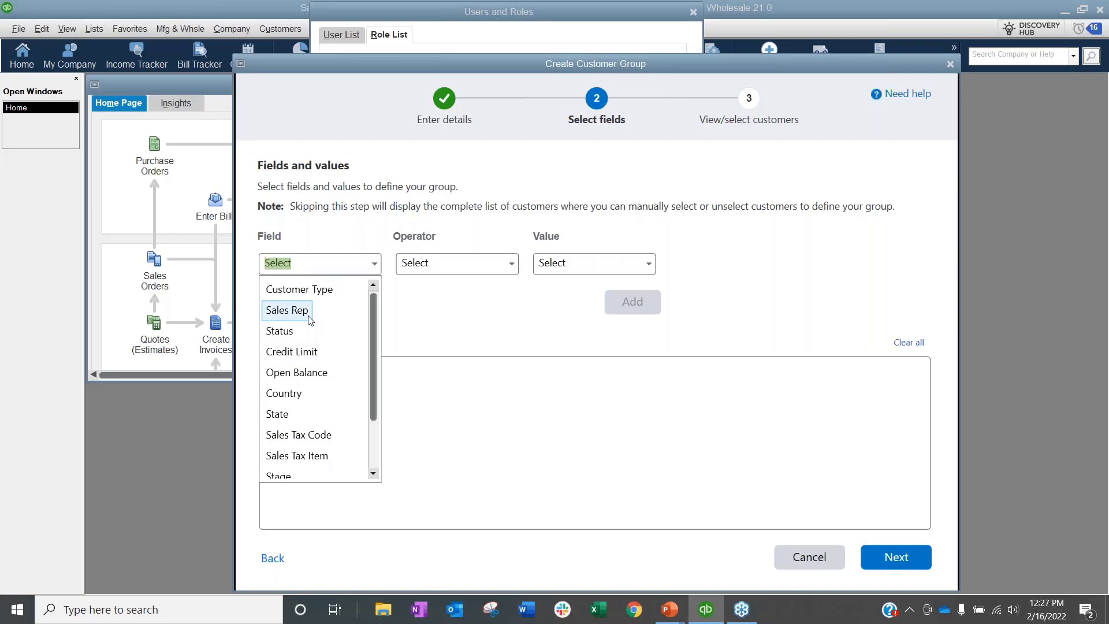
click(310, 354)
click(461, 263)
click(517, 268)
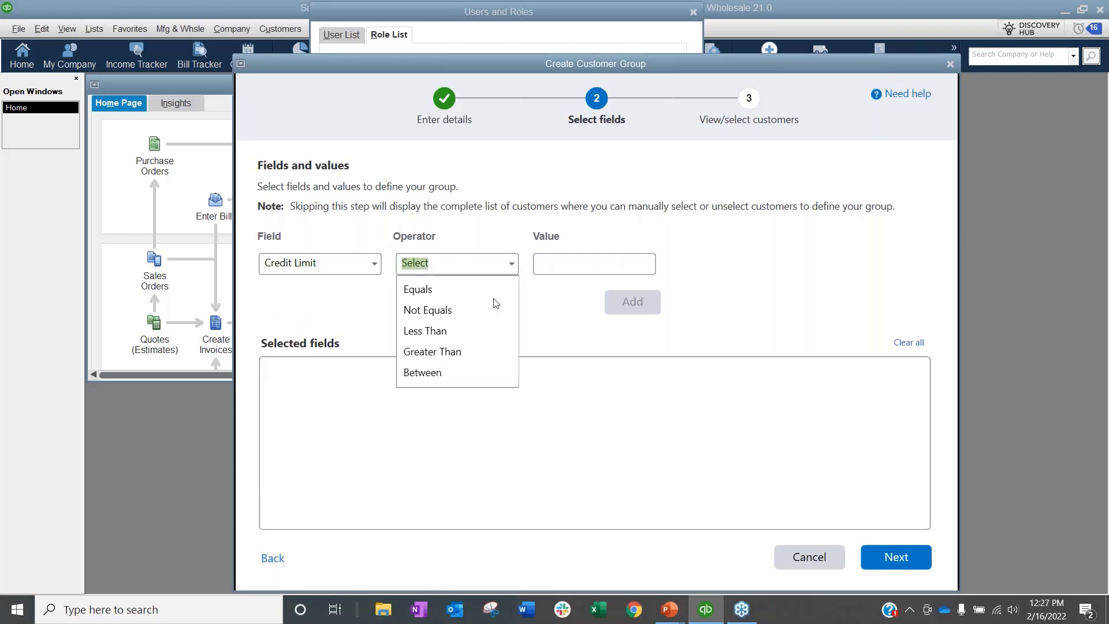
click(449, 374)
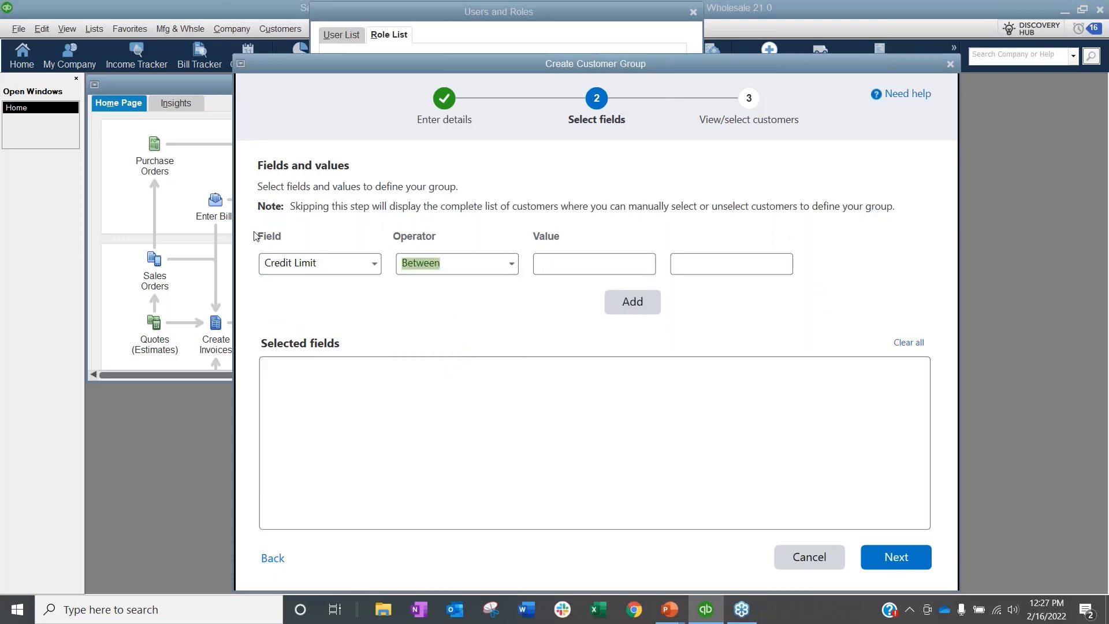
click(374, 267)
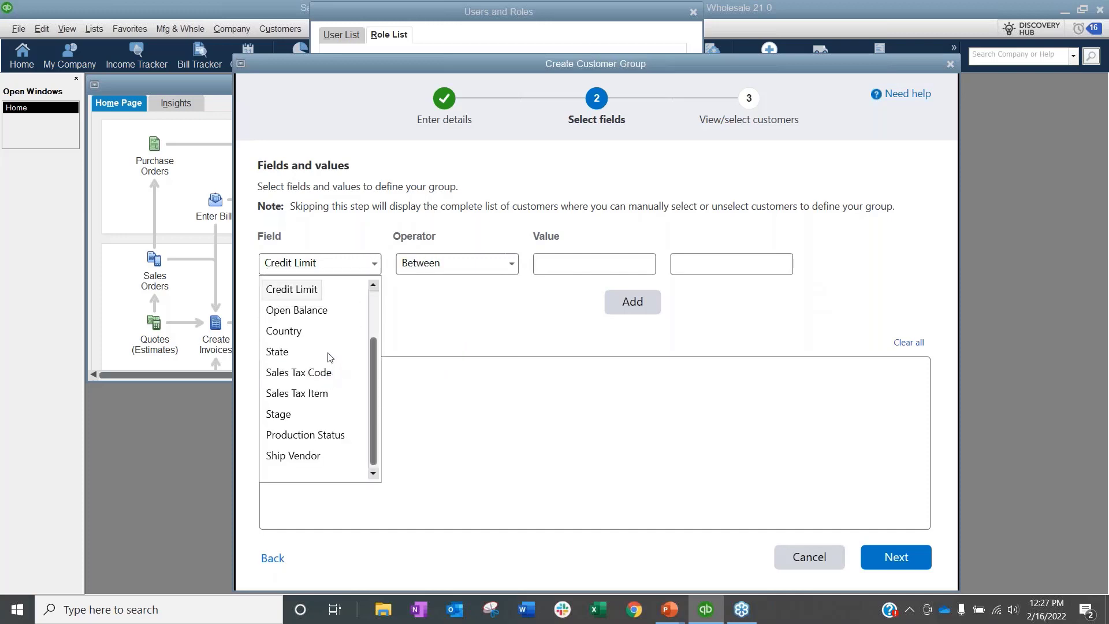
key(Escape)
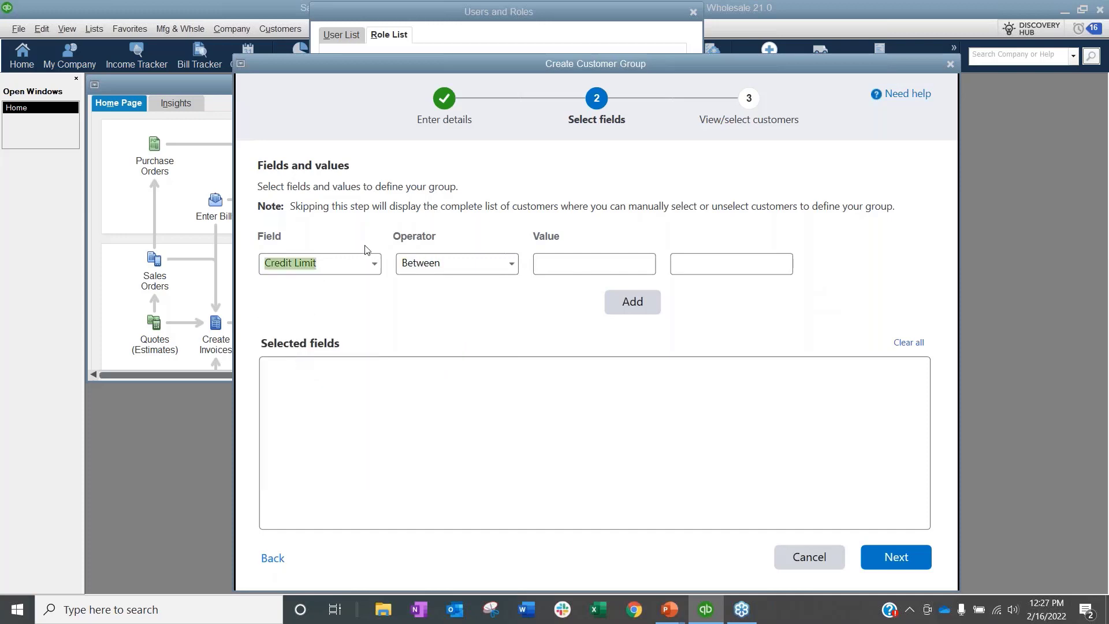
click(375, 264)
click(292, 353)
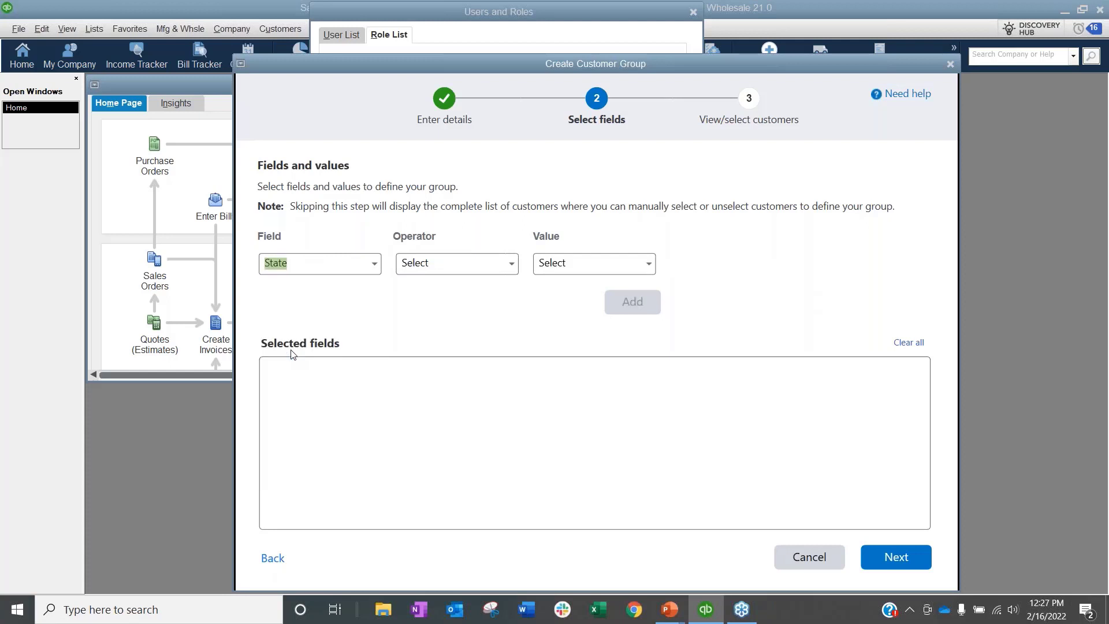
click(447, 259)
click(511, 263)
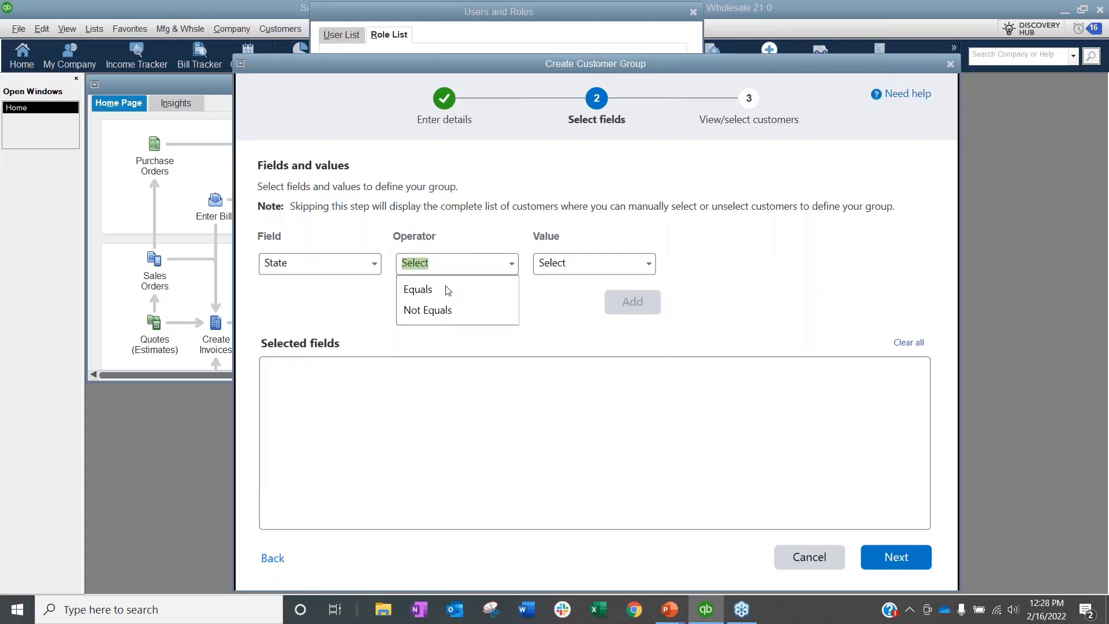
click(423, 291)
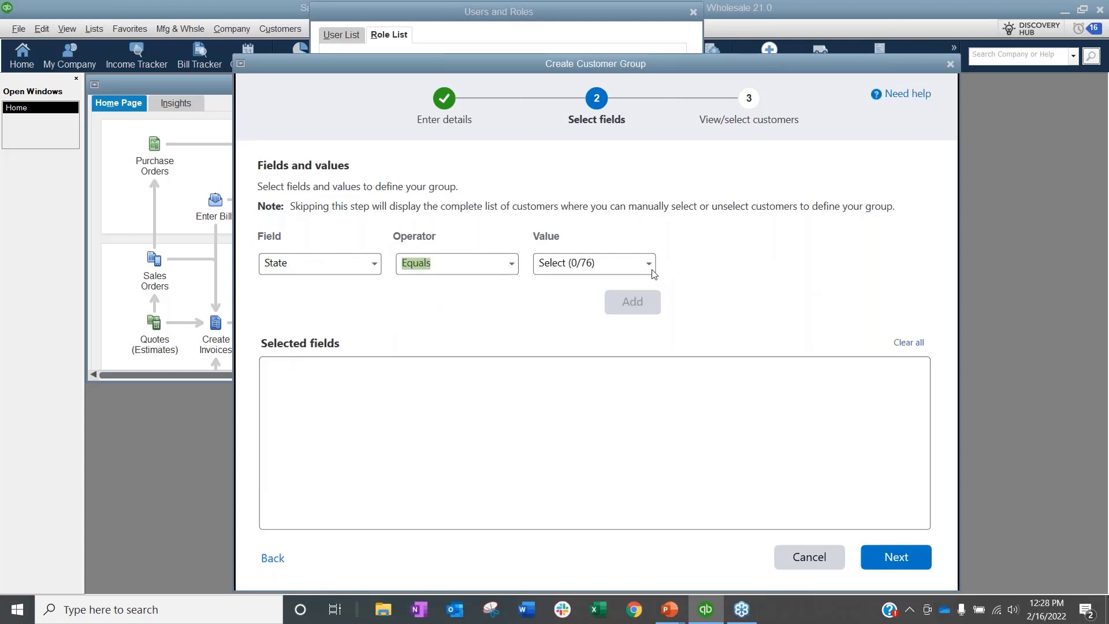
click(650, 264)
click(546, 373)
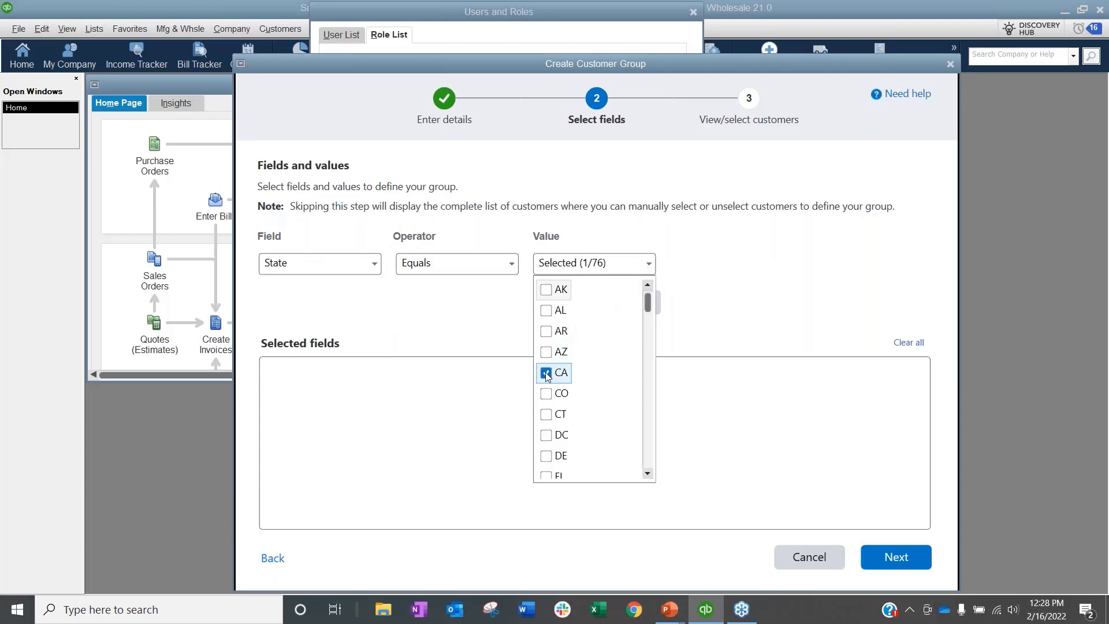
click(685, 328)
click(632, 303)
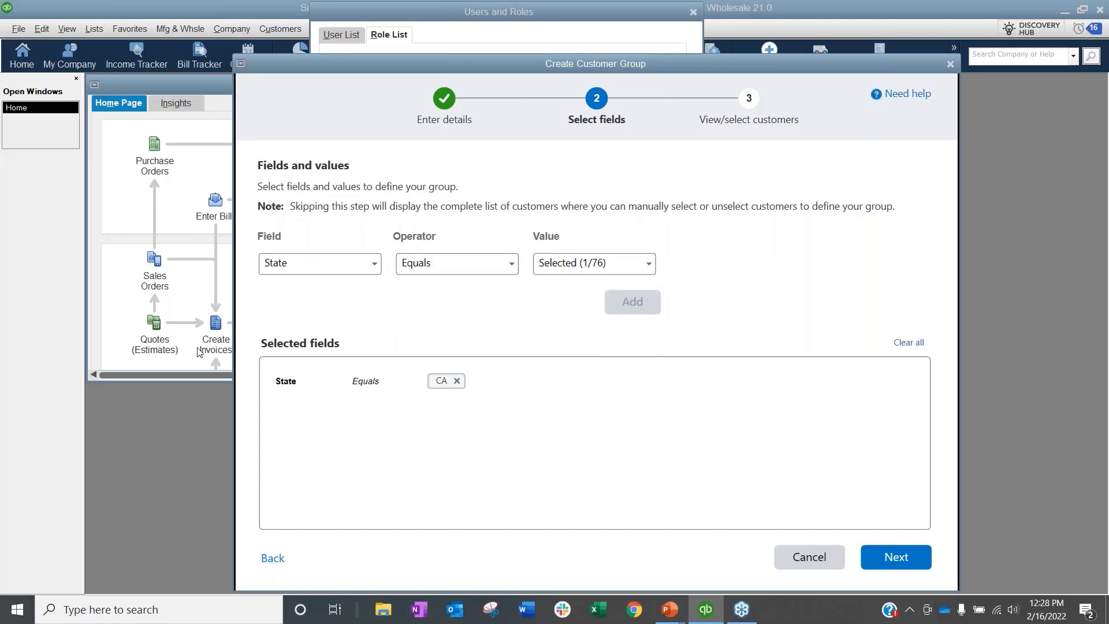
Step: Add a second filter condition, Customer Type Equals Retail
click(355, 265)
click(376, 265)
scroll(321, 298, up, 1)
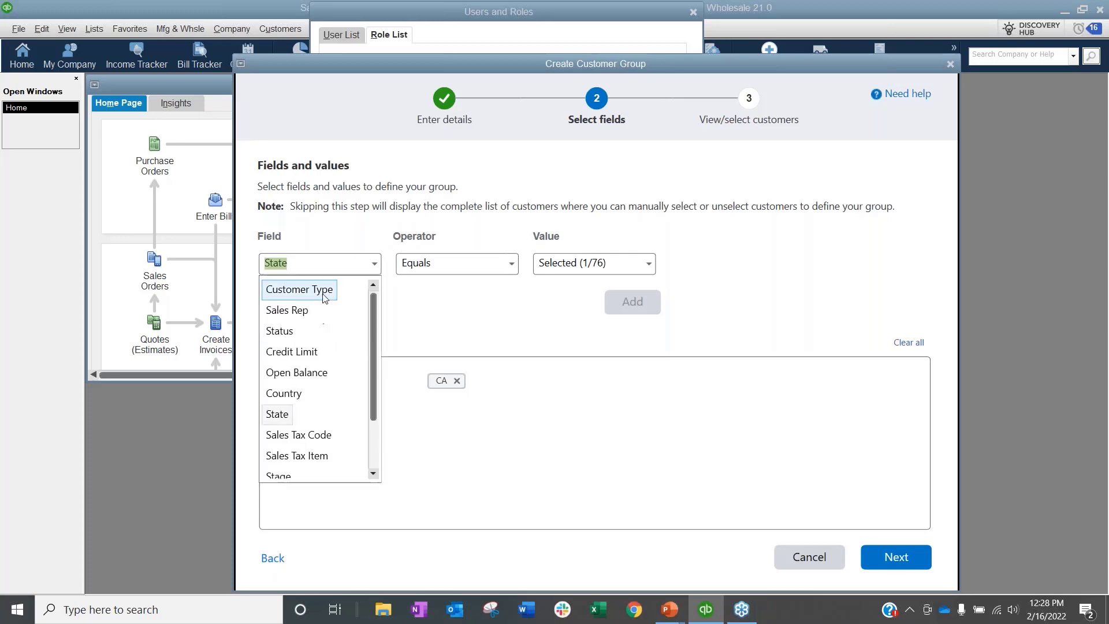
click(300, 289)
click(512, 264)
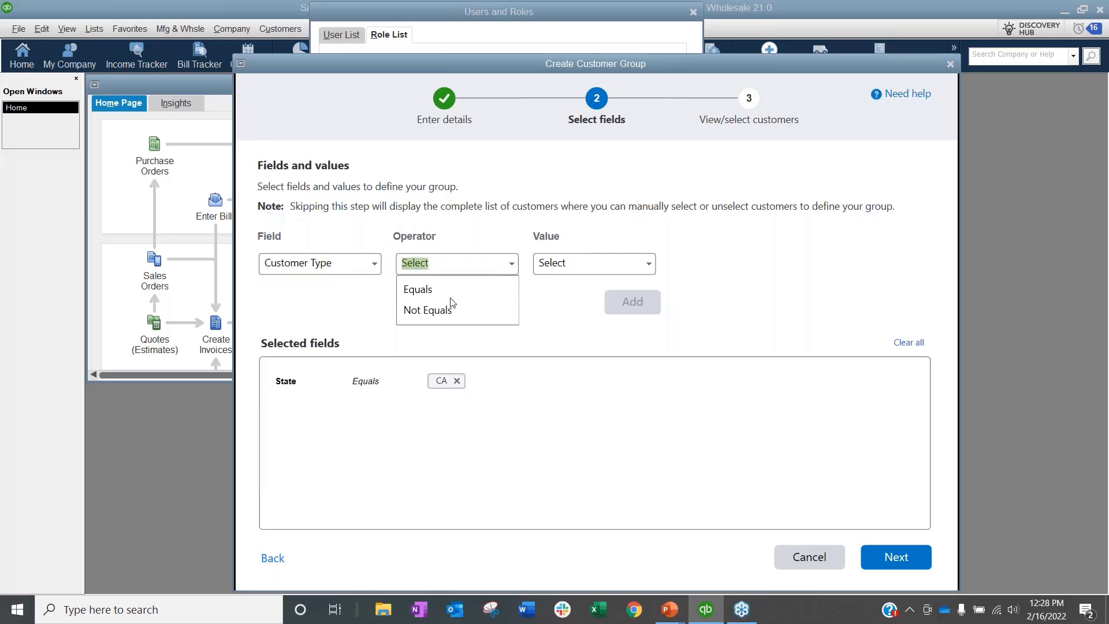
click(416, 293)
click(653, 271)
click(650, 265)
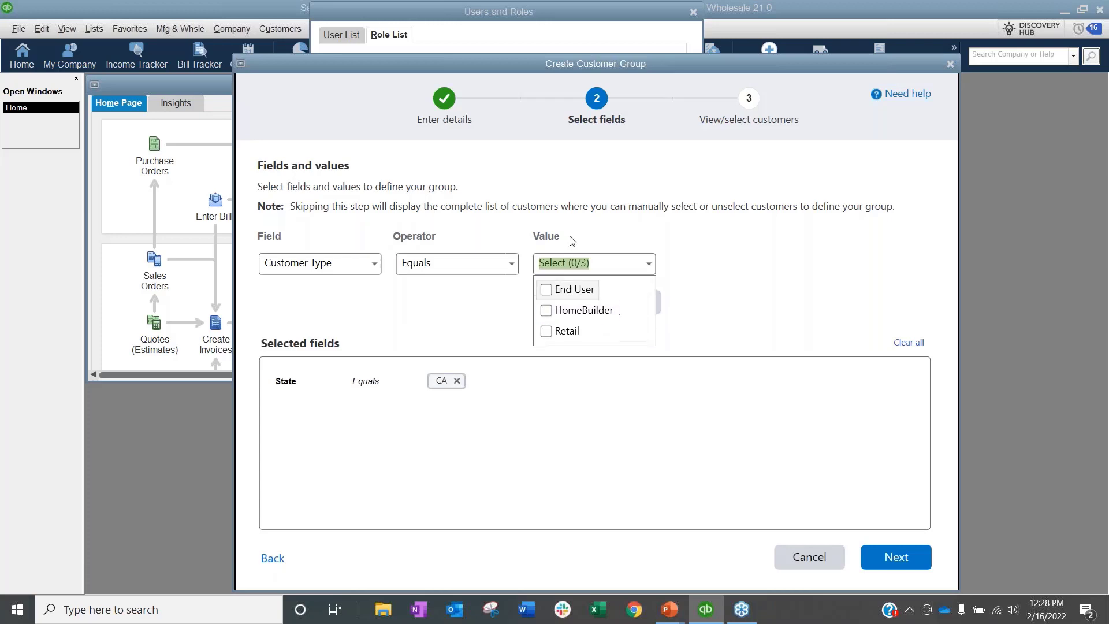
click(549, 331)
click(839, 294)
click(632, 304)
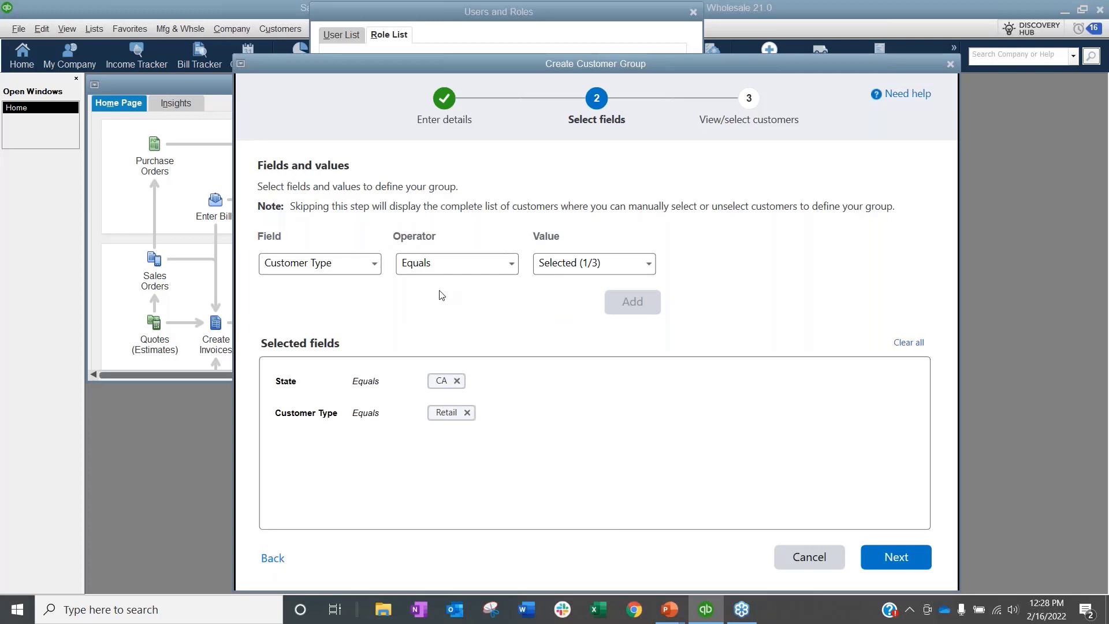
Step: Preview the 21 customers matching the State and Customer Type filters
click(371, 266)
click(373, 271)
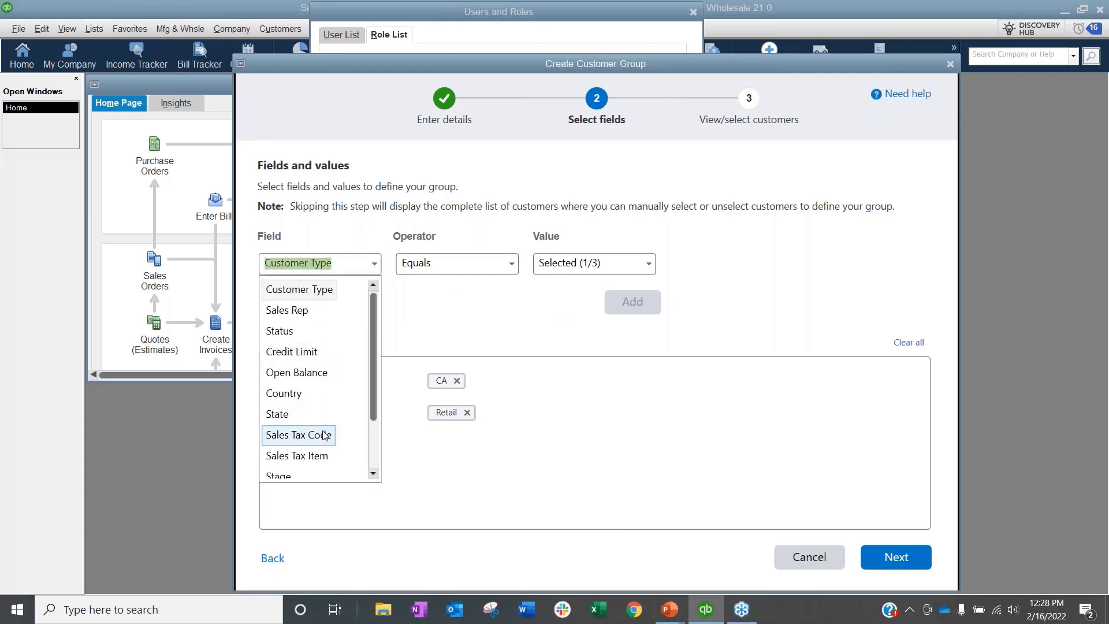
scroll(309, 435, down, 1)
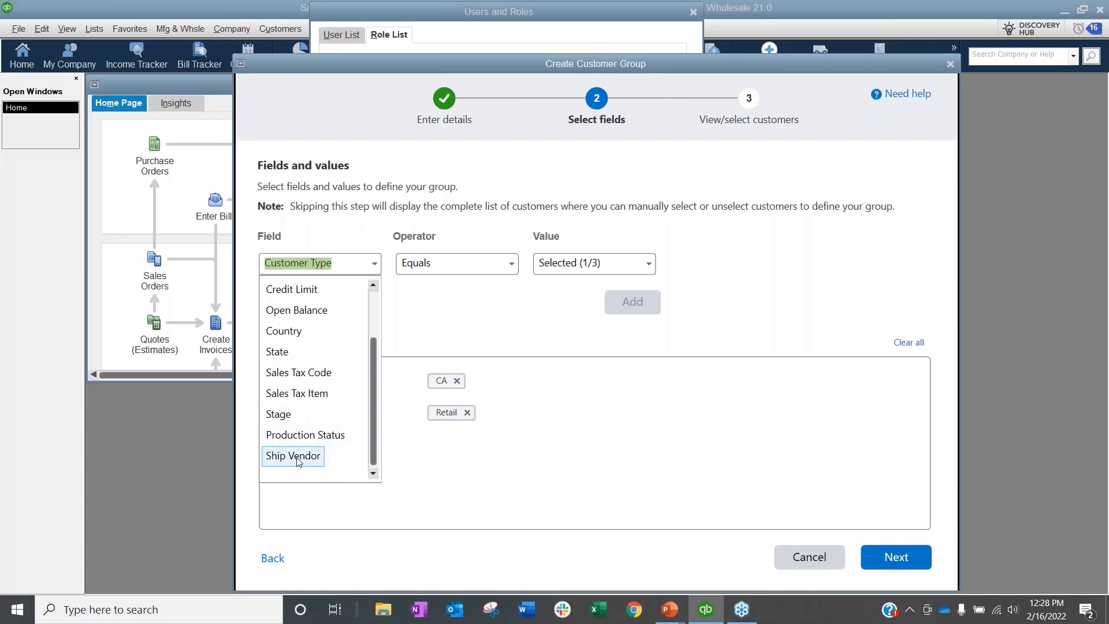
click(522, 315)
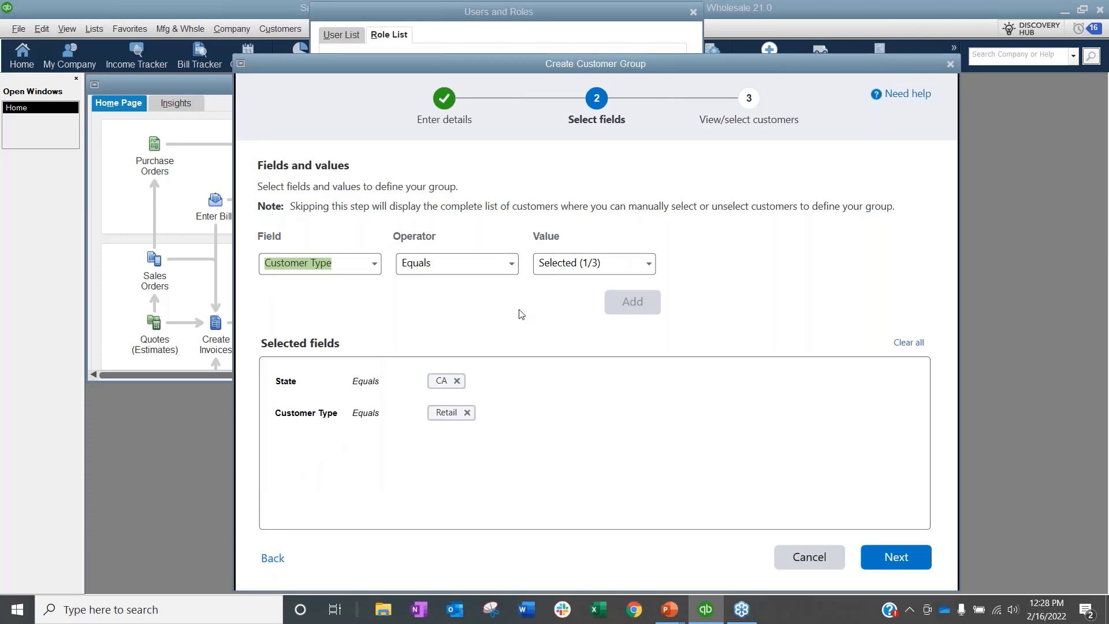
click(896, 557)
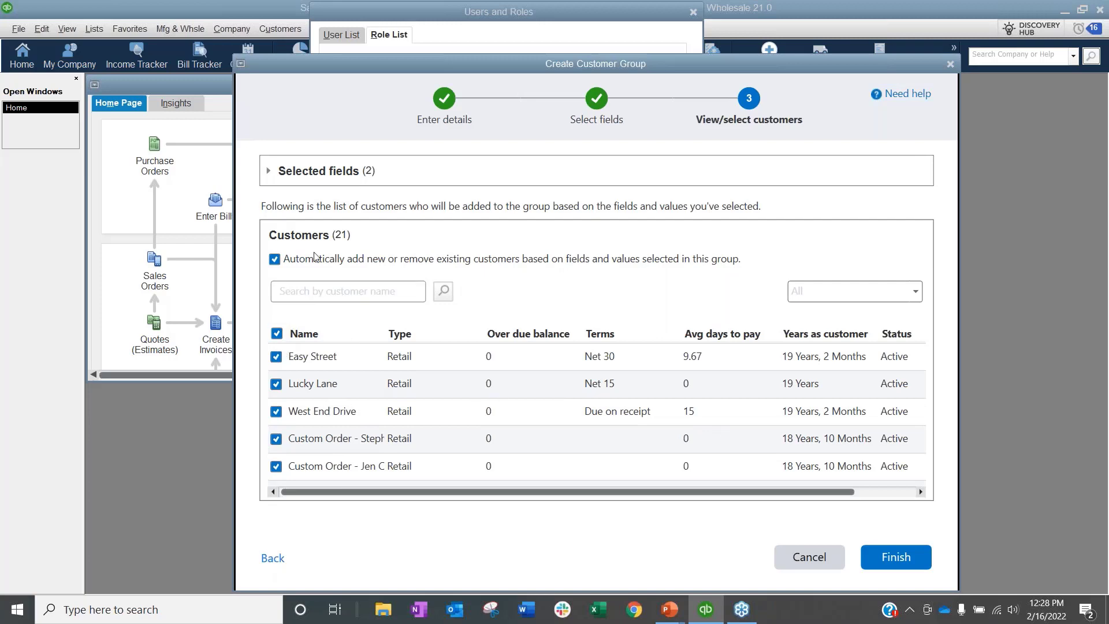
Step: Review the matching customers and save the new CA Retail customer group
scroll(312, 389, down, 5)
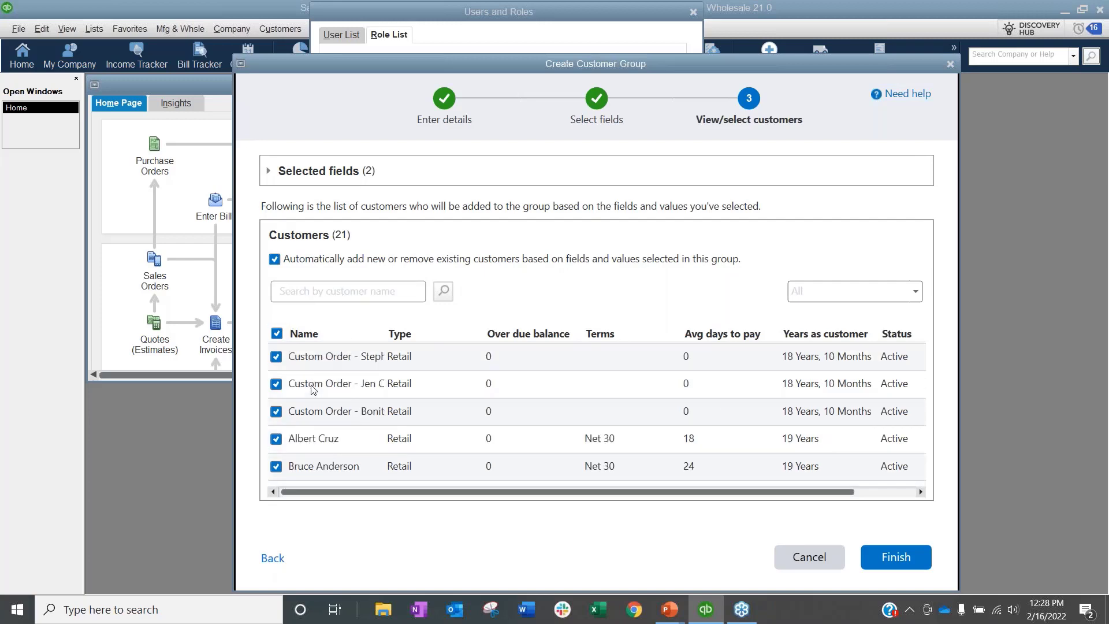
scroll(312, 389, down, 1)
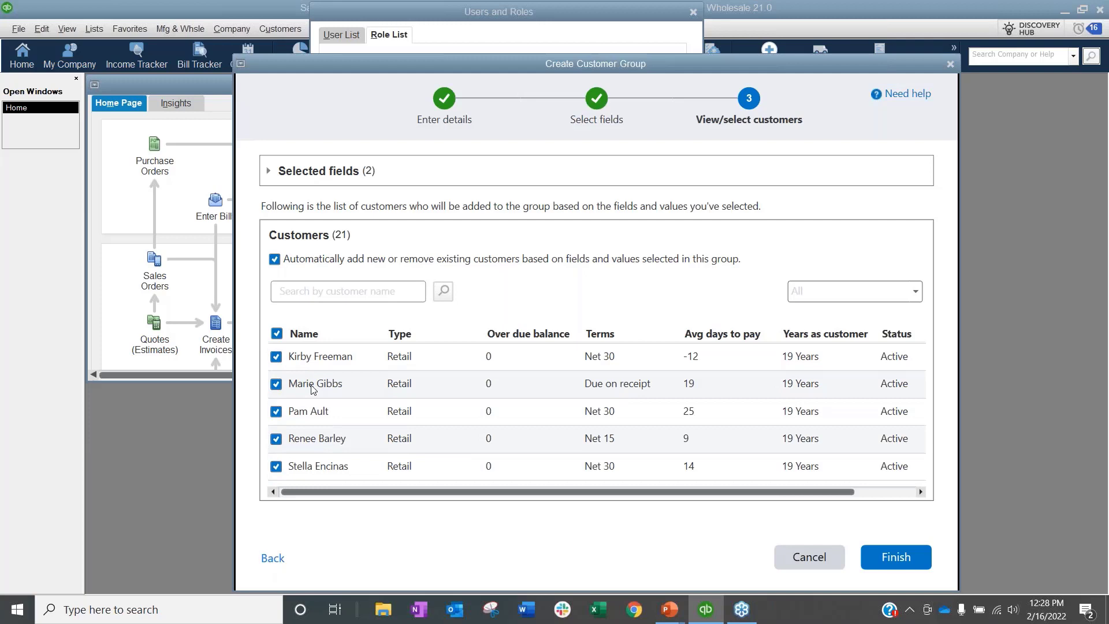
click(894, 557)
click(675, 343)
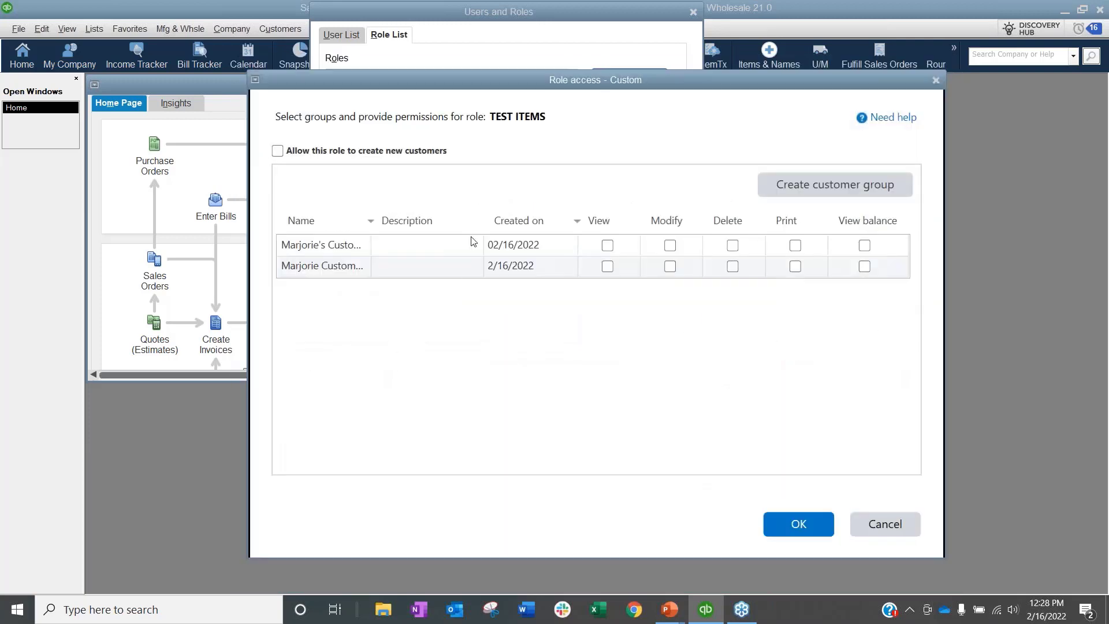
Step: Grant the new group View, View balance and Modify, then save the TEST ITEMS role
click(608, 267)
click(865, 267)
click(670, 266)
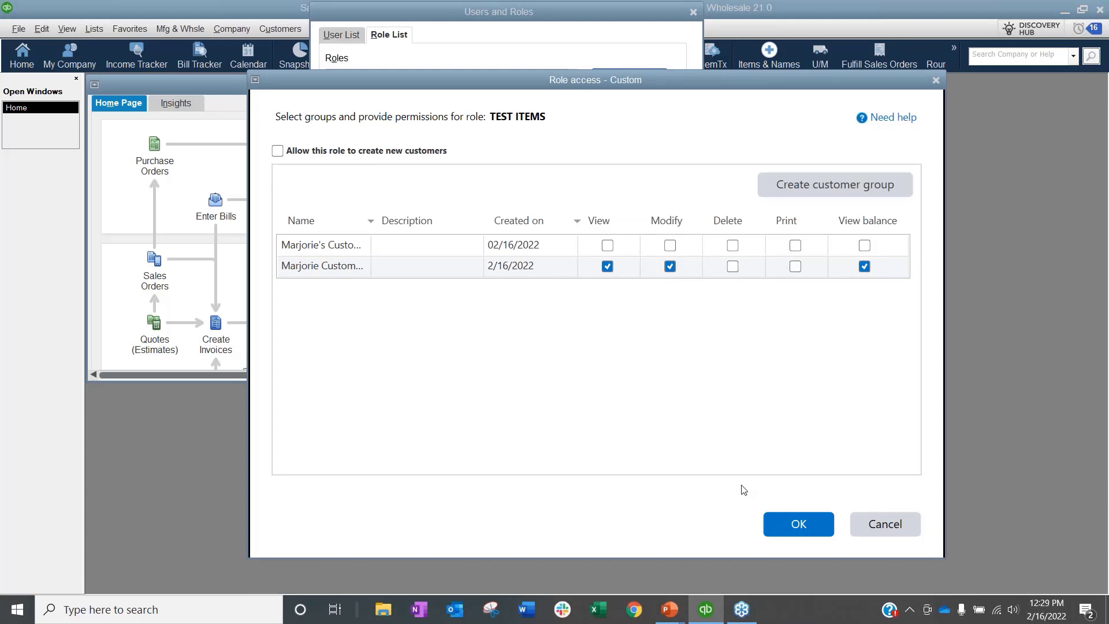
click(794, 525)
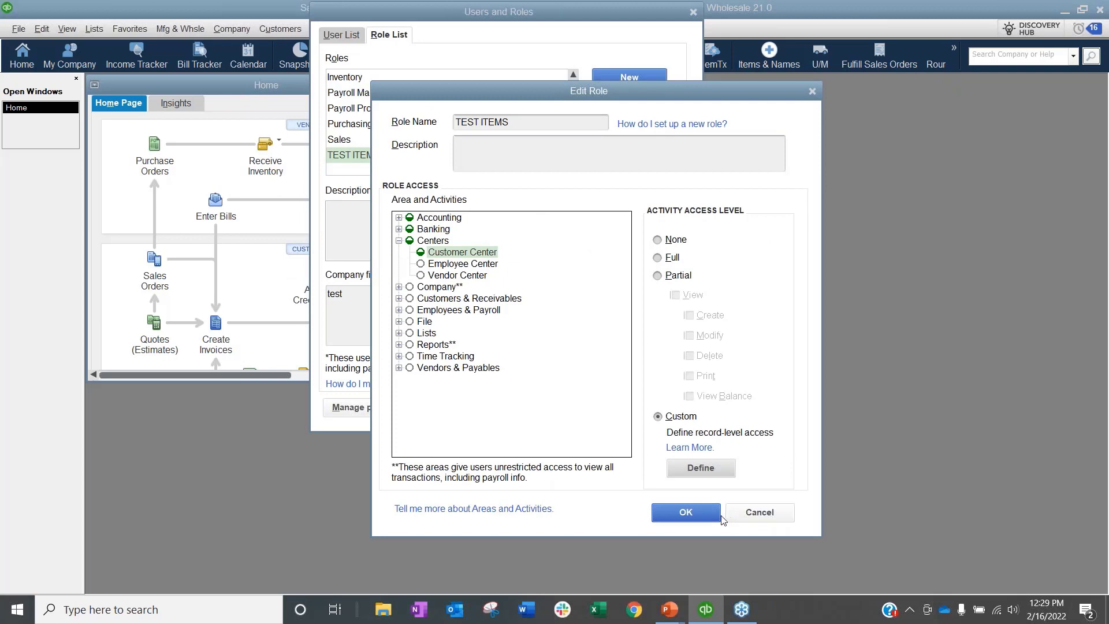
click(693, 513)
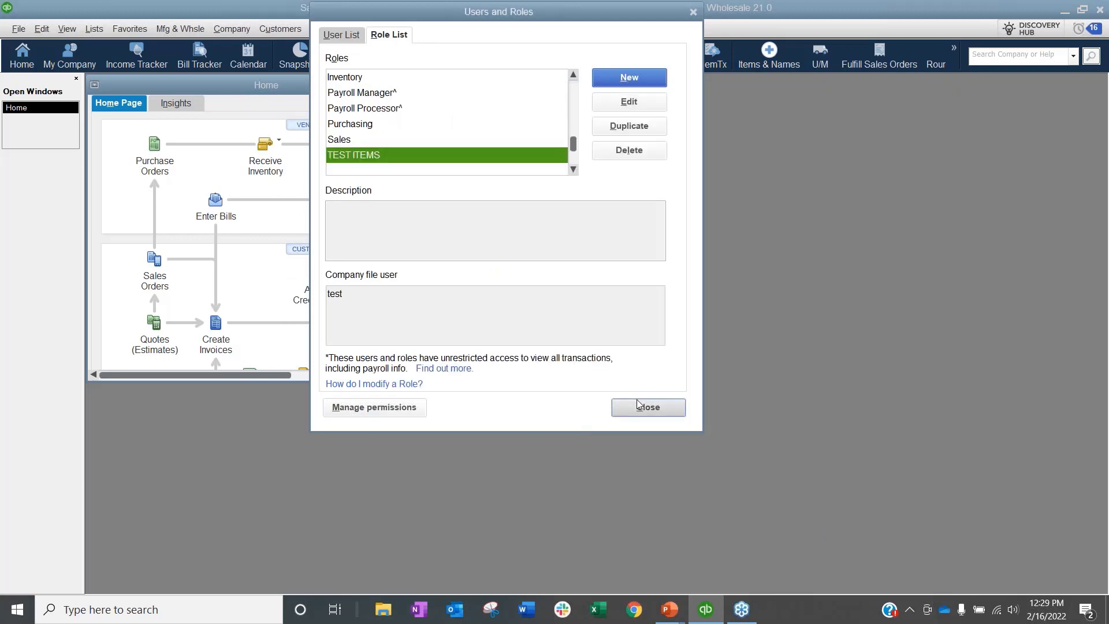
click(647, 407)
click(19, 29)
Step: Log off and reopen the sample manufacturing file as user test with its password
mouse_move(104, 91)
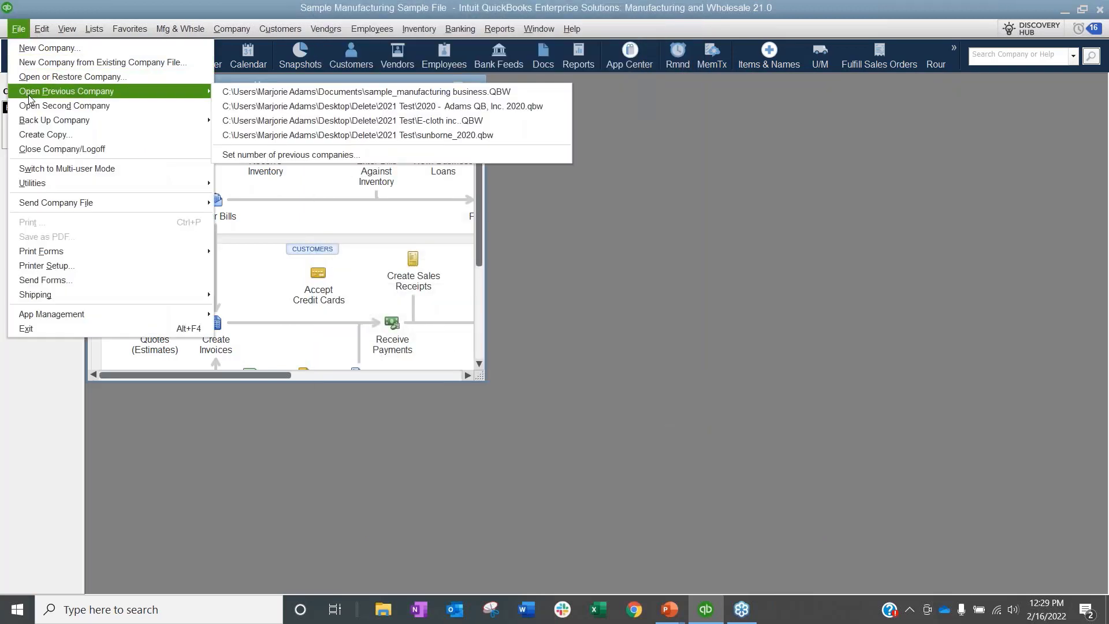
click(100, 149)
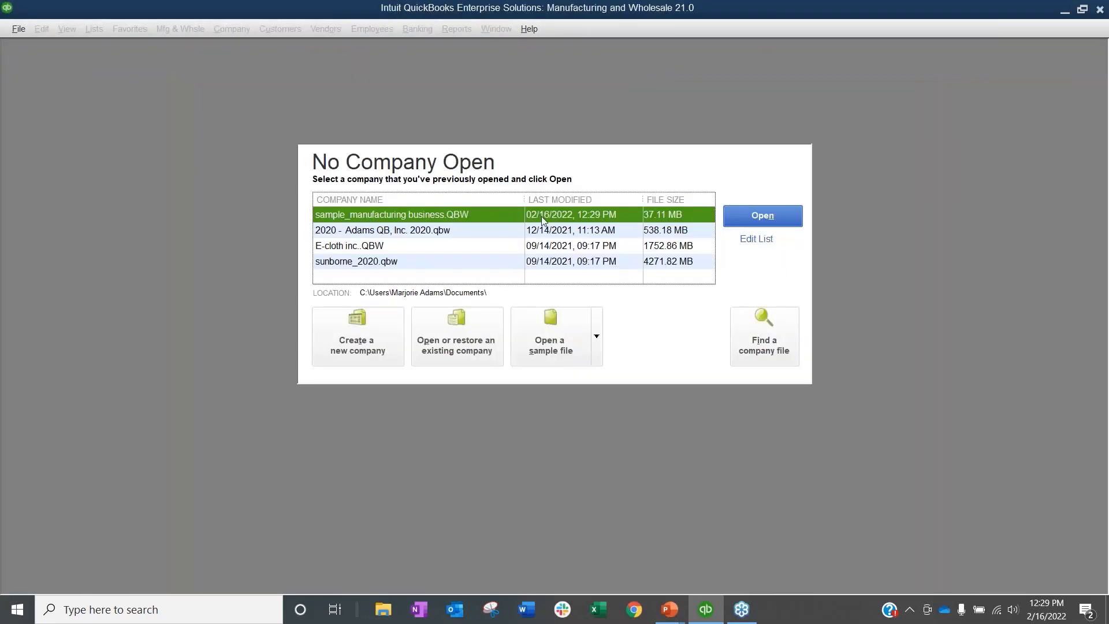
key(Return)
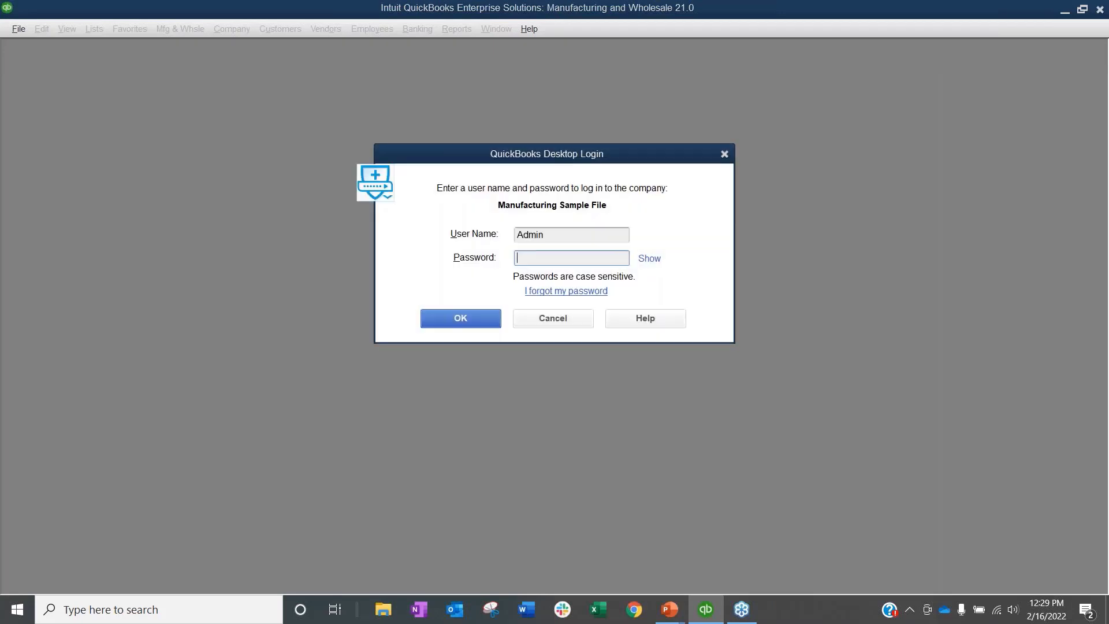
text(test)
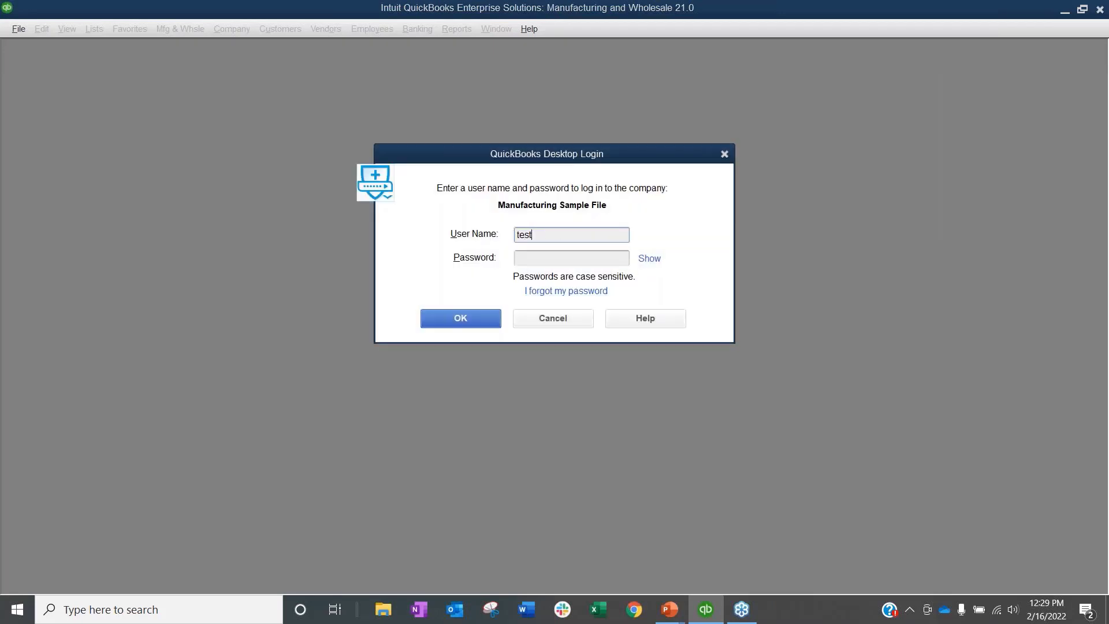
key(Tab)
text(test)
key(Return)
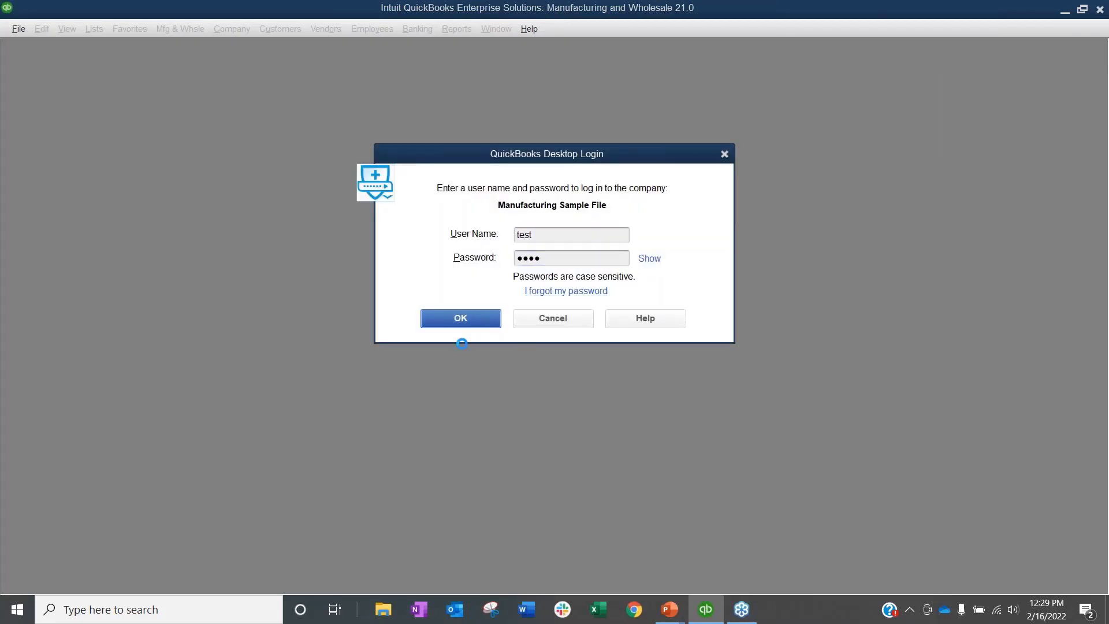
click(565, 267)
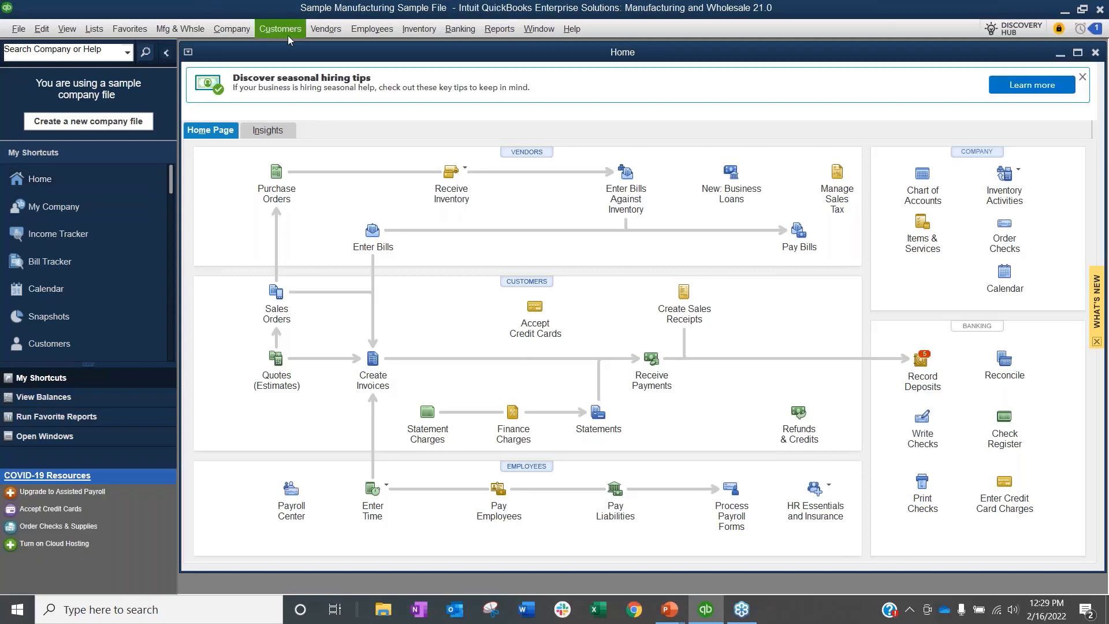
Step: Open the Customer Center maximized, sort by balance, and resize the name column and info pane
key(ctrl+j)
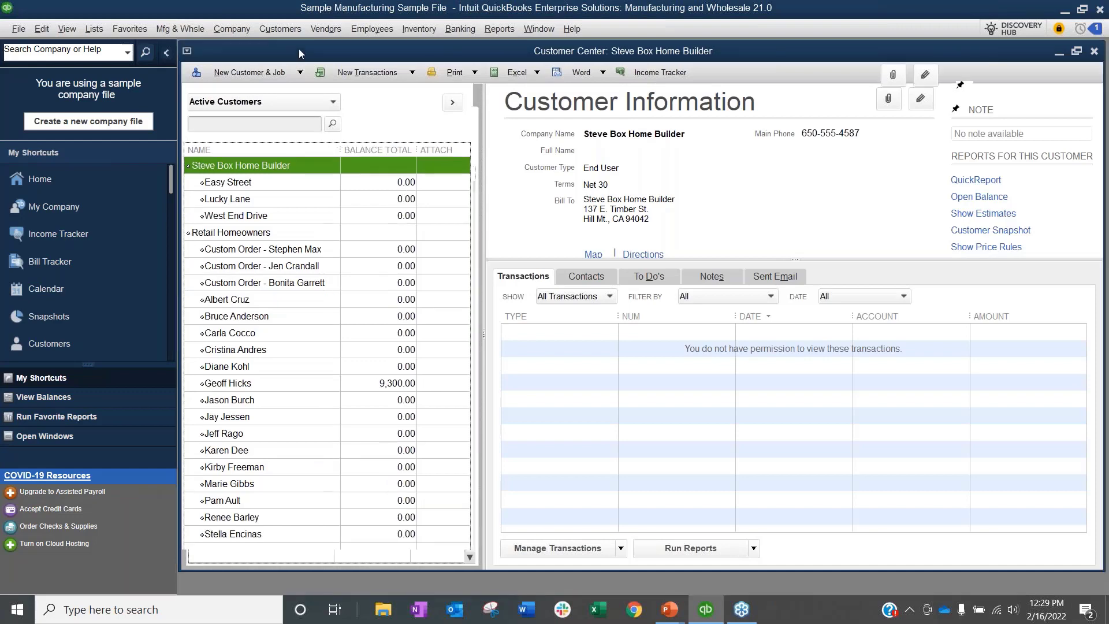
double_click(299, 48)
click(379, 150)
right_click(391, 160)
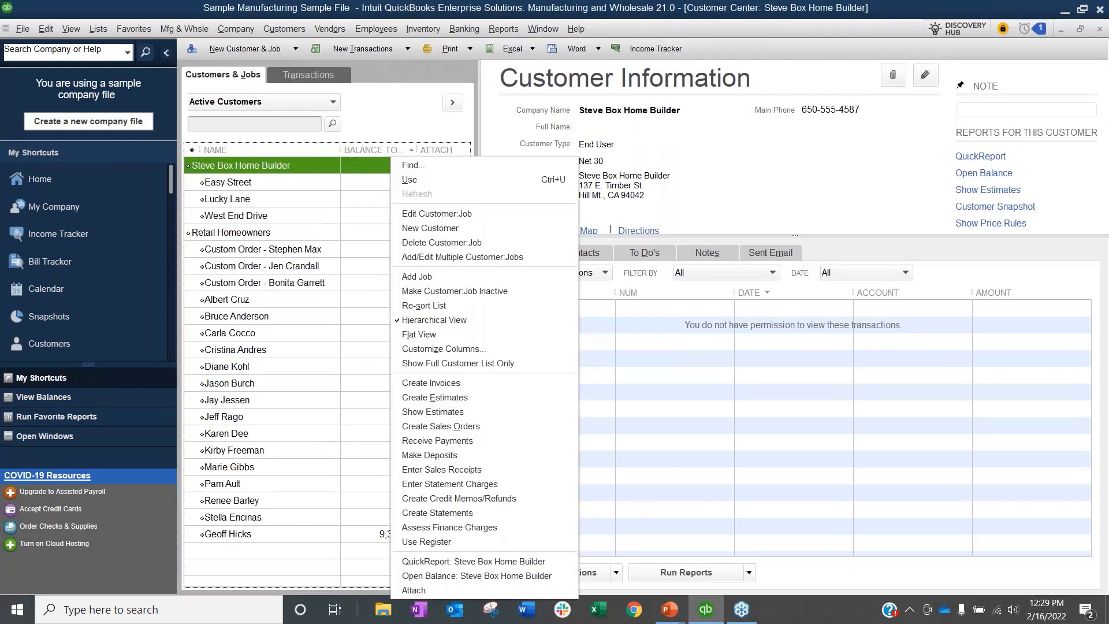
click(448, 349)
click(554, 228)
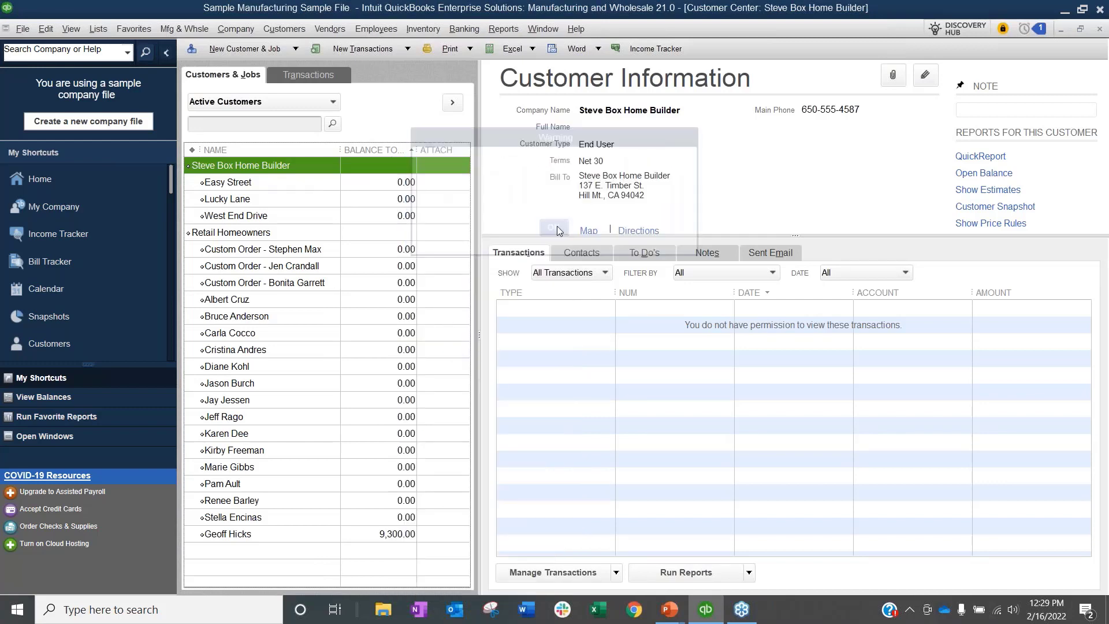
drag(334, 151, 289, 155)
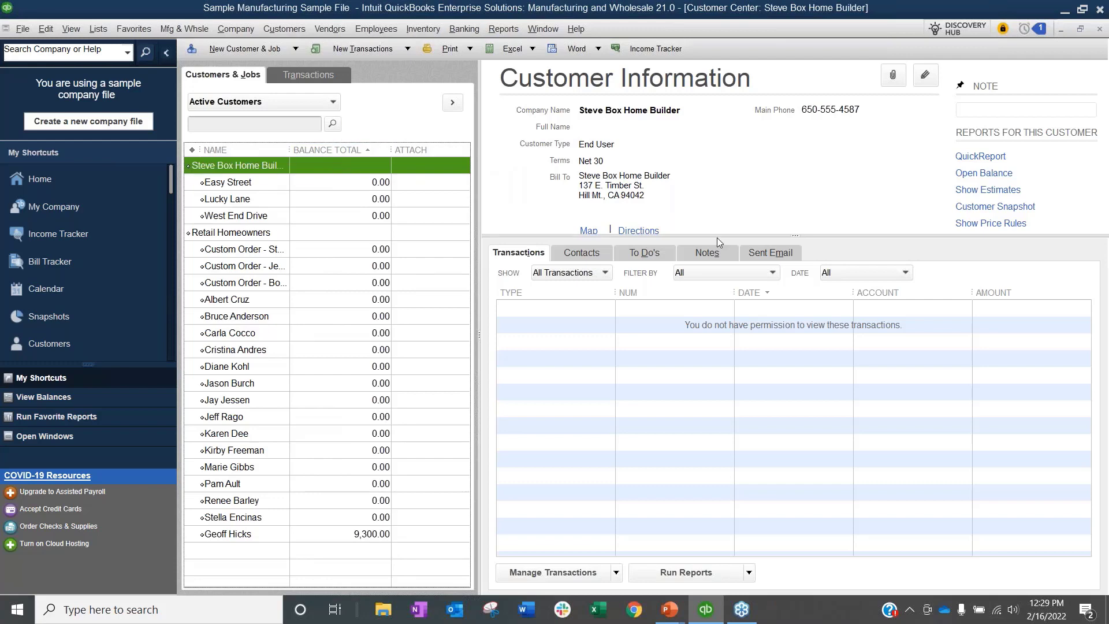
drag(719, 236, 721, 301)
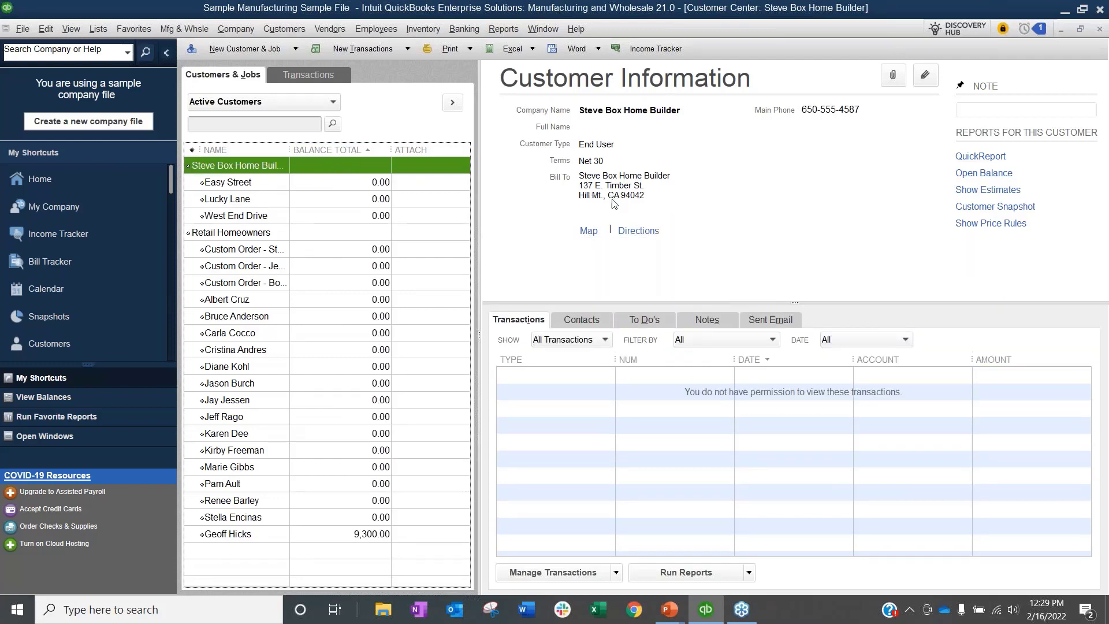
Step: Open the Easy Street job for editing after the top customer's edit is blocked
double_click(232, 165)
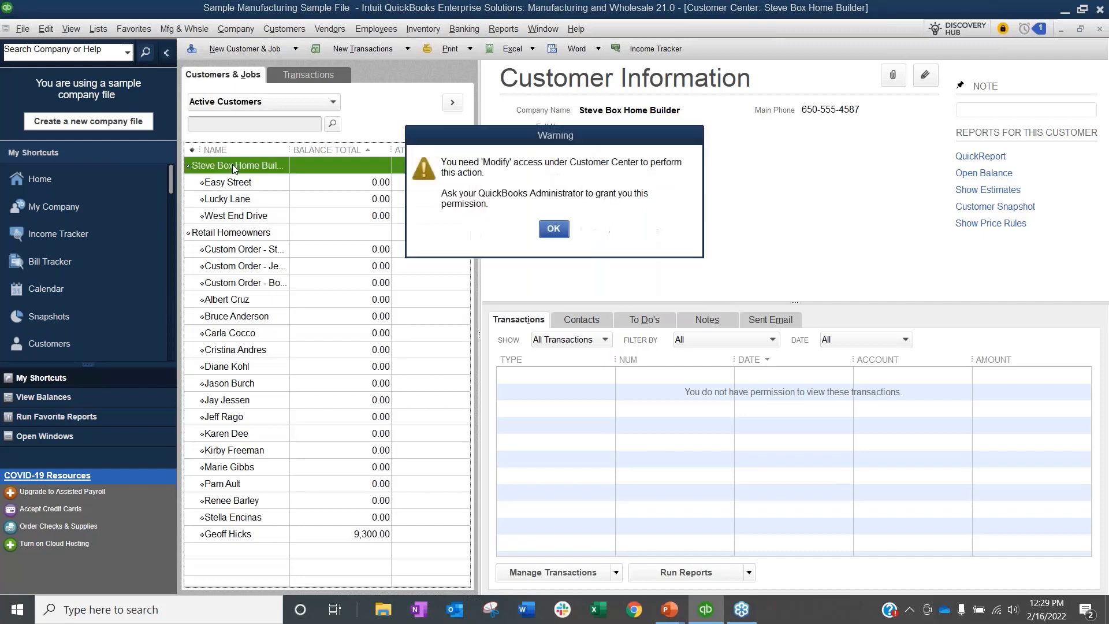
click(551, 232)
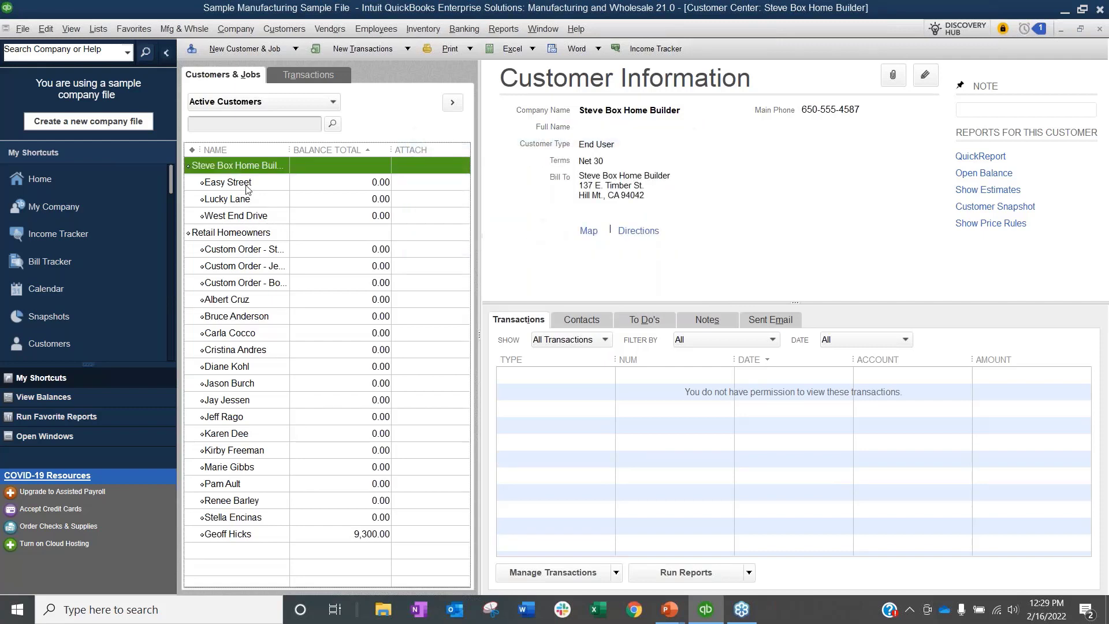
right_click(247, 184)
click(281, 245)
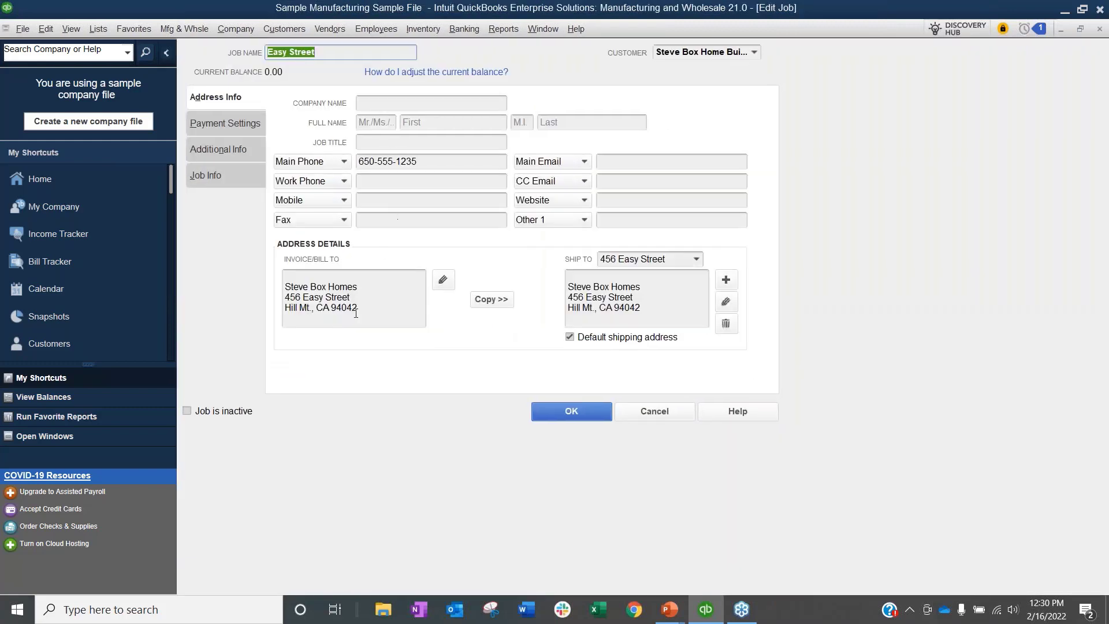
Step: Review the Easy Street job's Payment Settings and Additional Info, then cancel without saving
drag(356, 313, 253, 310)
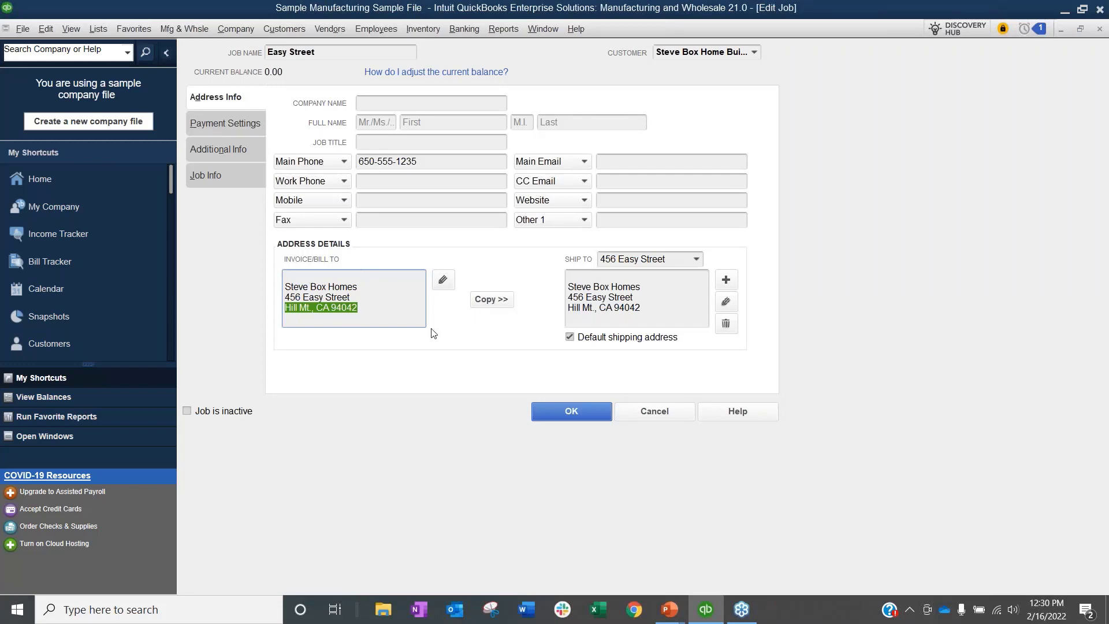
click(241, 123)
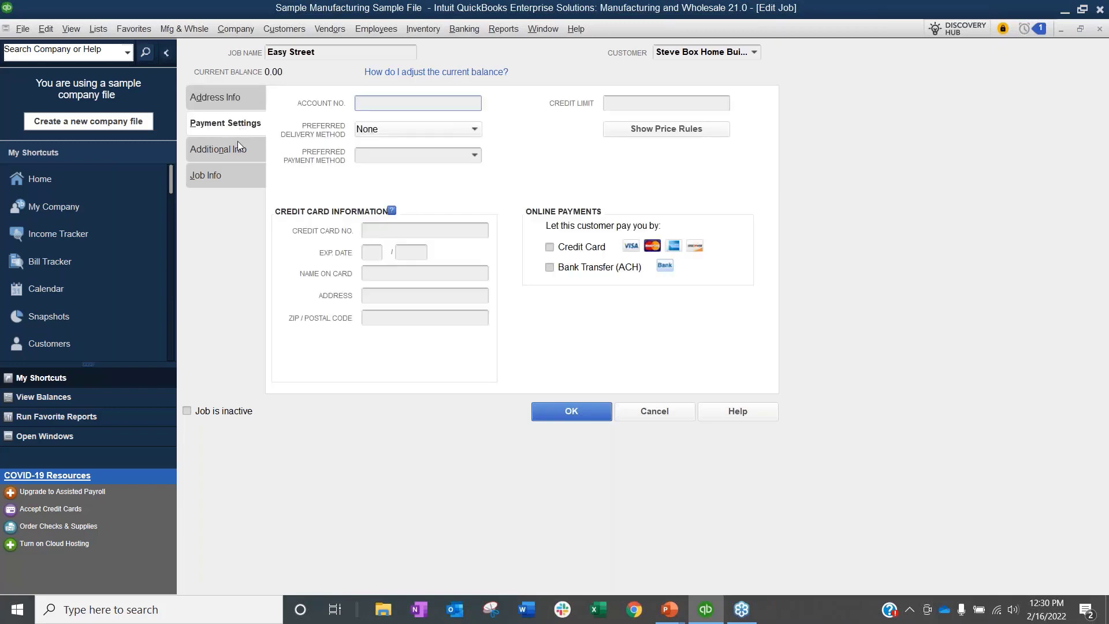
click(237, 149)
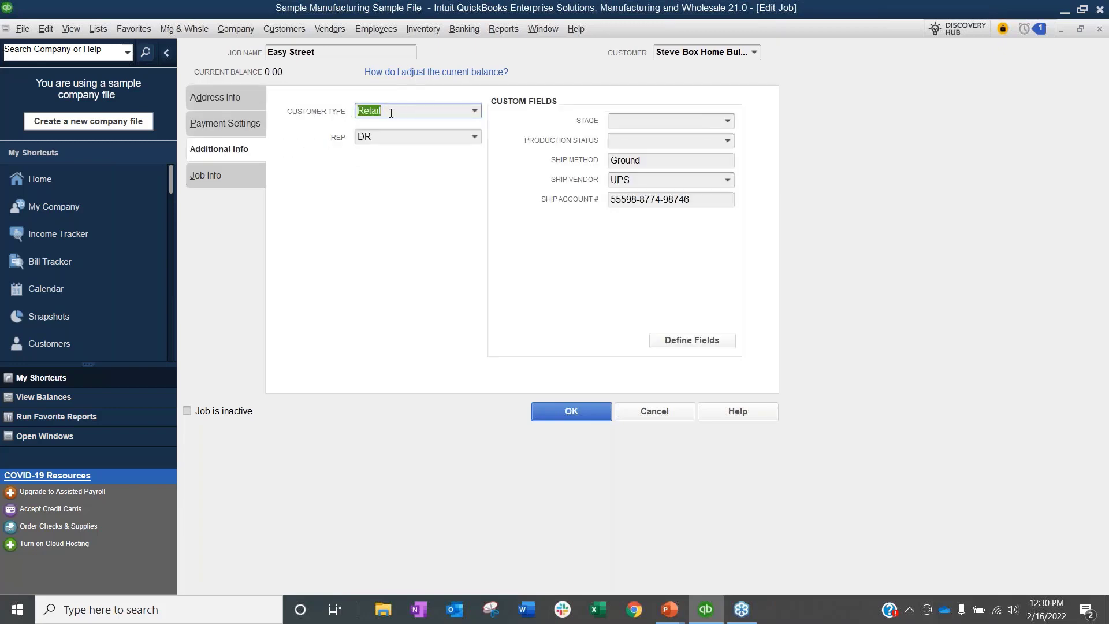
click(248, 120)
click(666, 415)
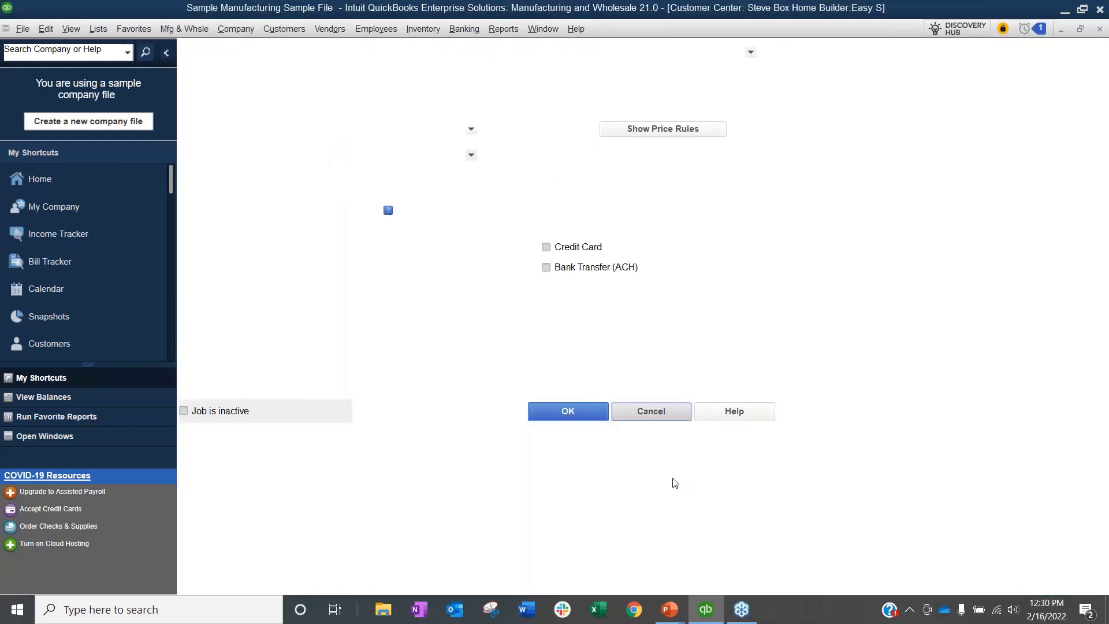
Step: Return to the PowerPoint slide show and advance to the QuickBooks Enterprise Future Courses slide
click(385, 533)
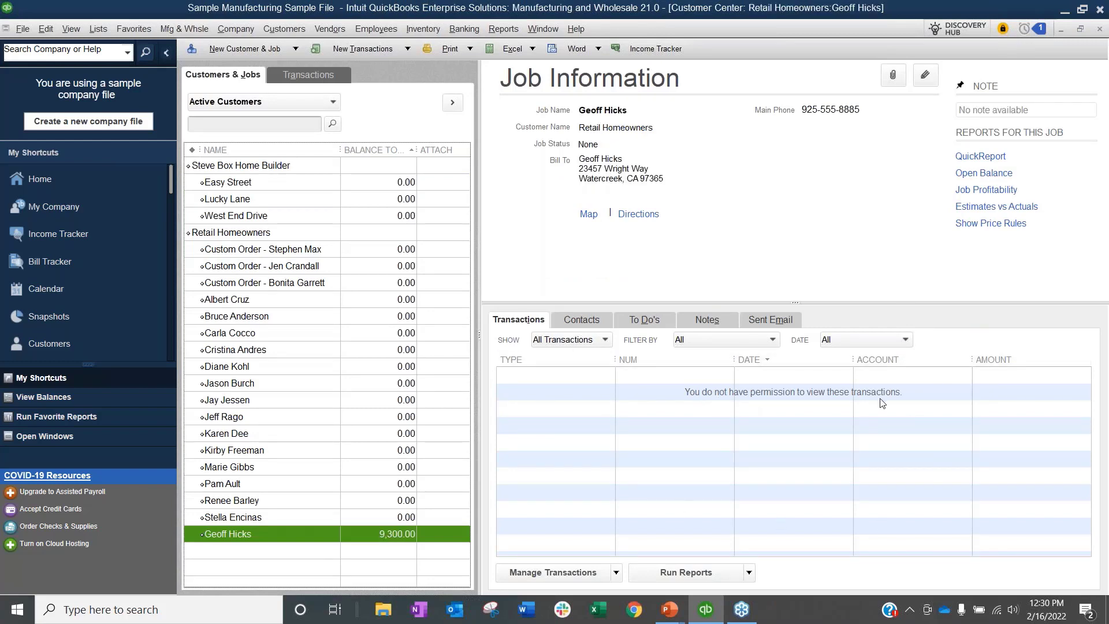
drag(341, 150, 319, 149)
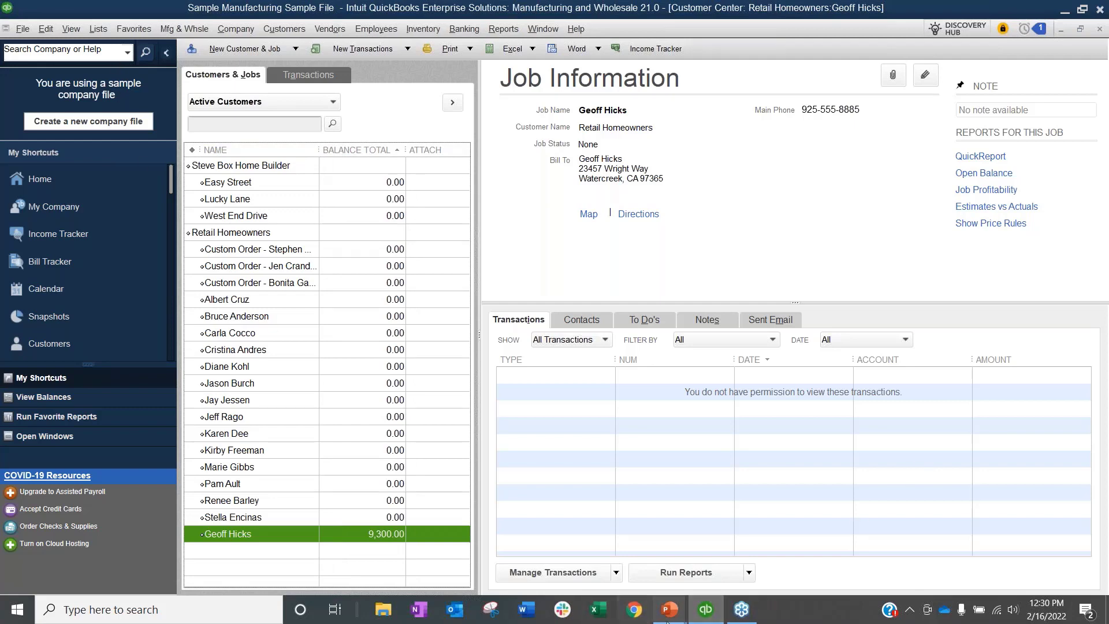
mouse_move(679, 615)
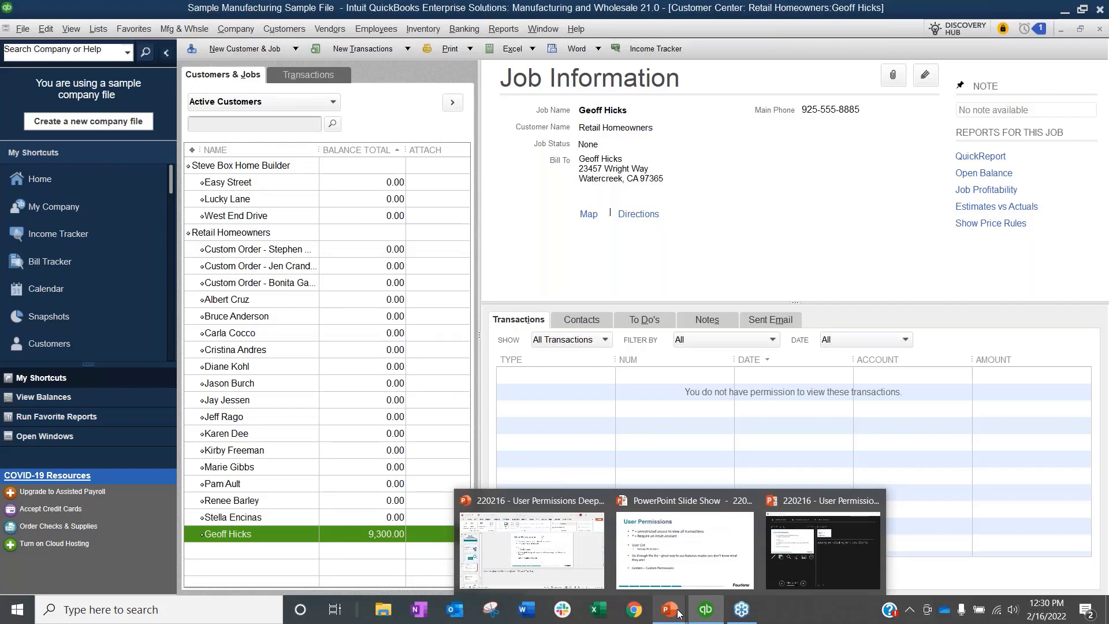
click(683, 576)
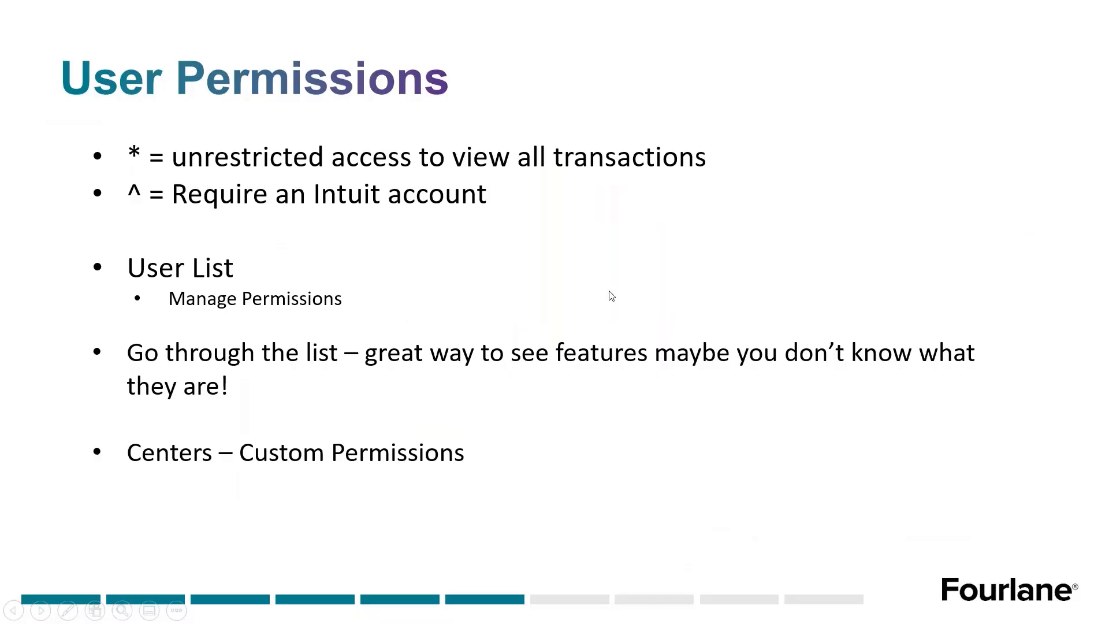
key(Right)
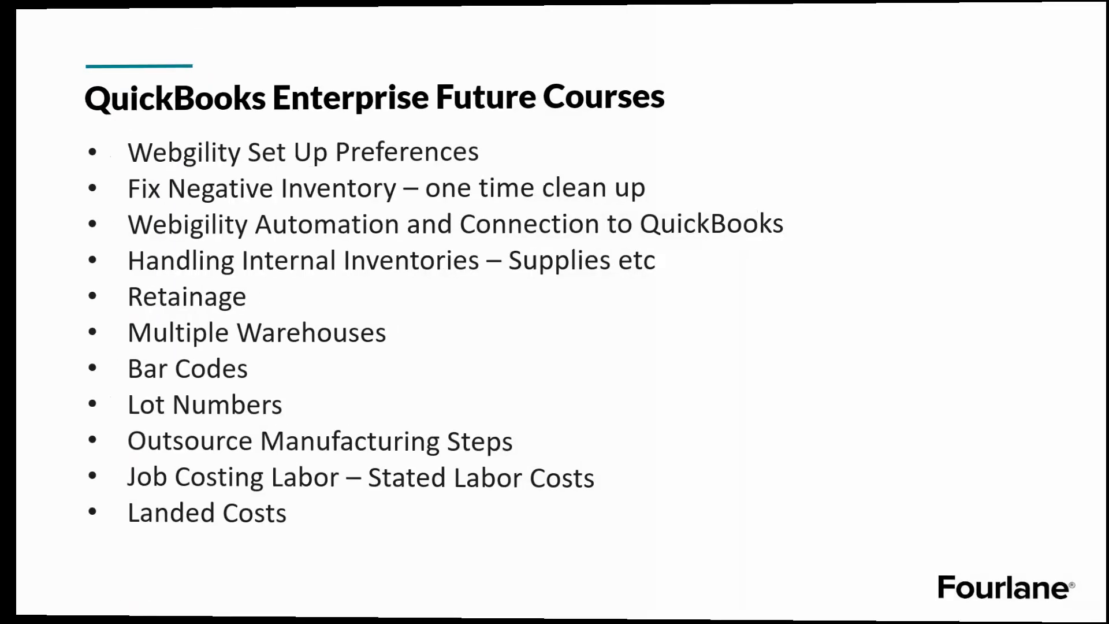